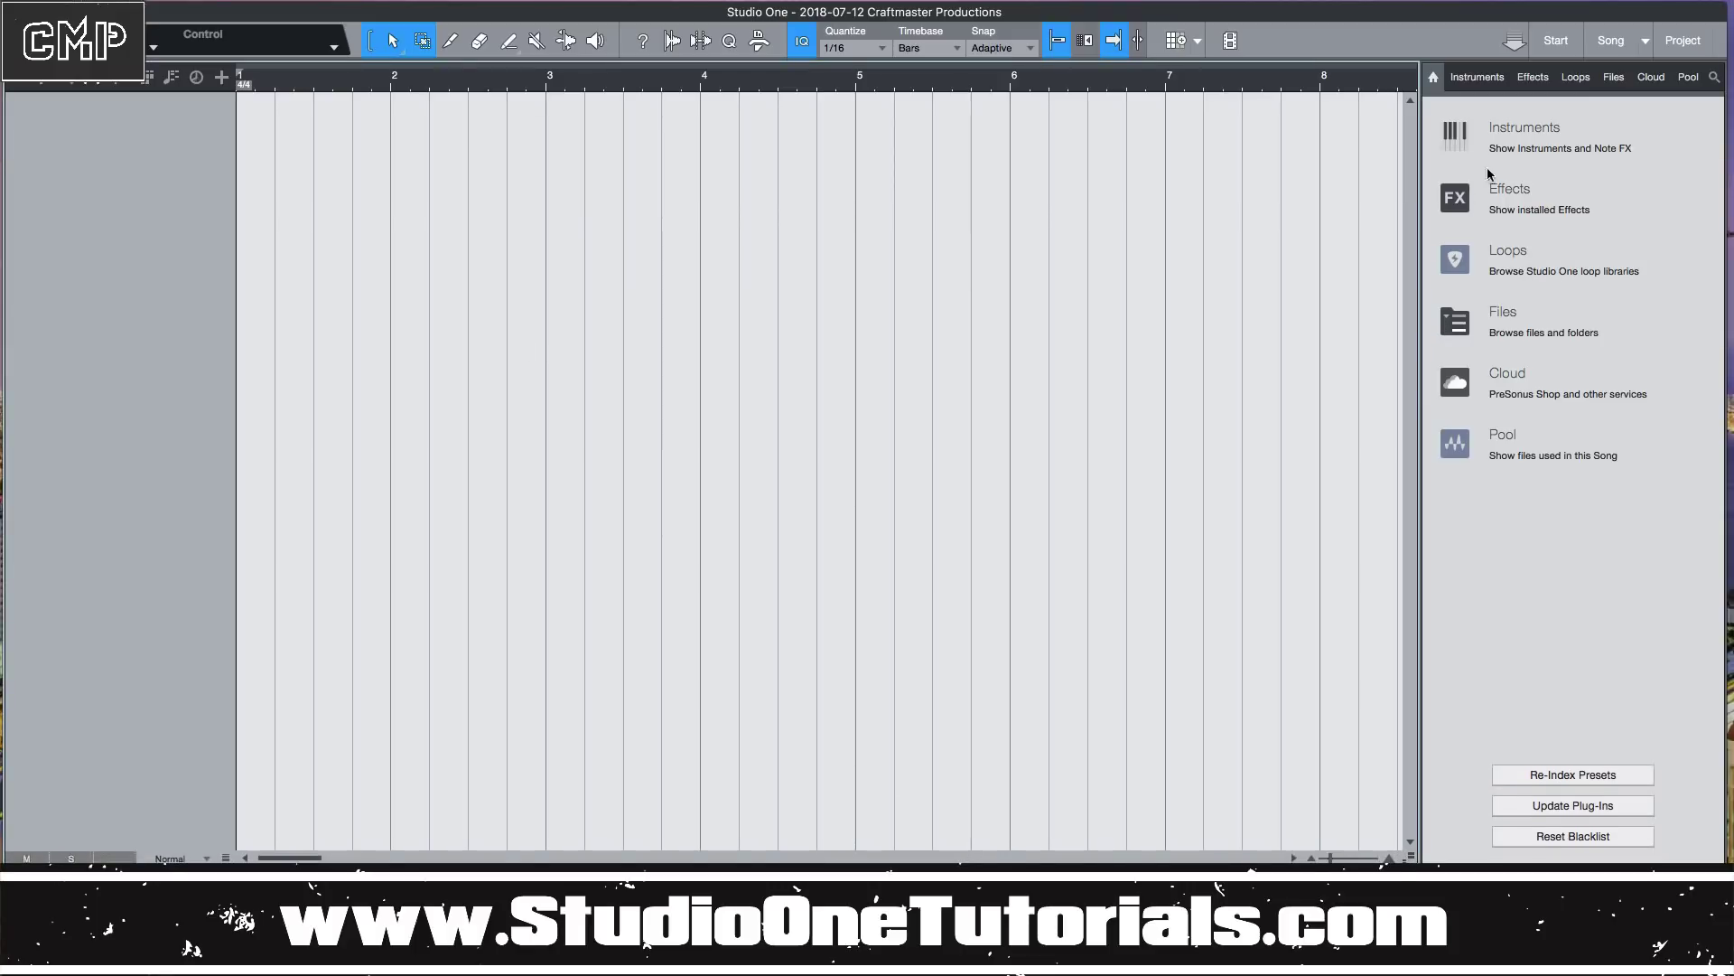
Drag Kontakt 5 from the VST2 instruments folder into the song as a new instrument track.
click(1504, 146)
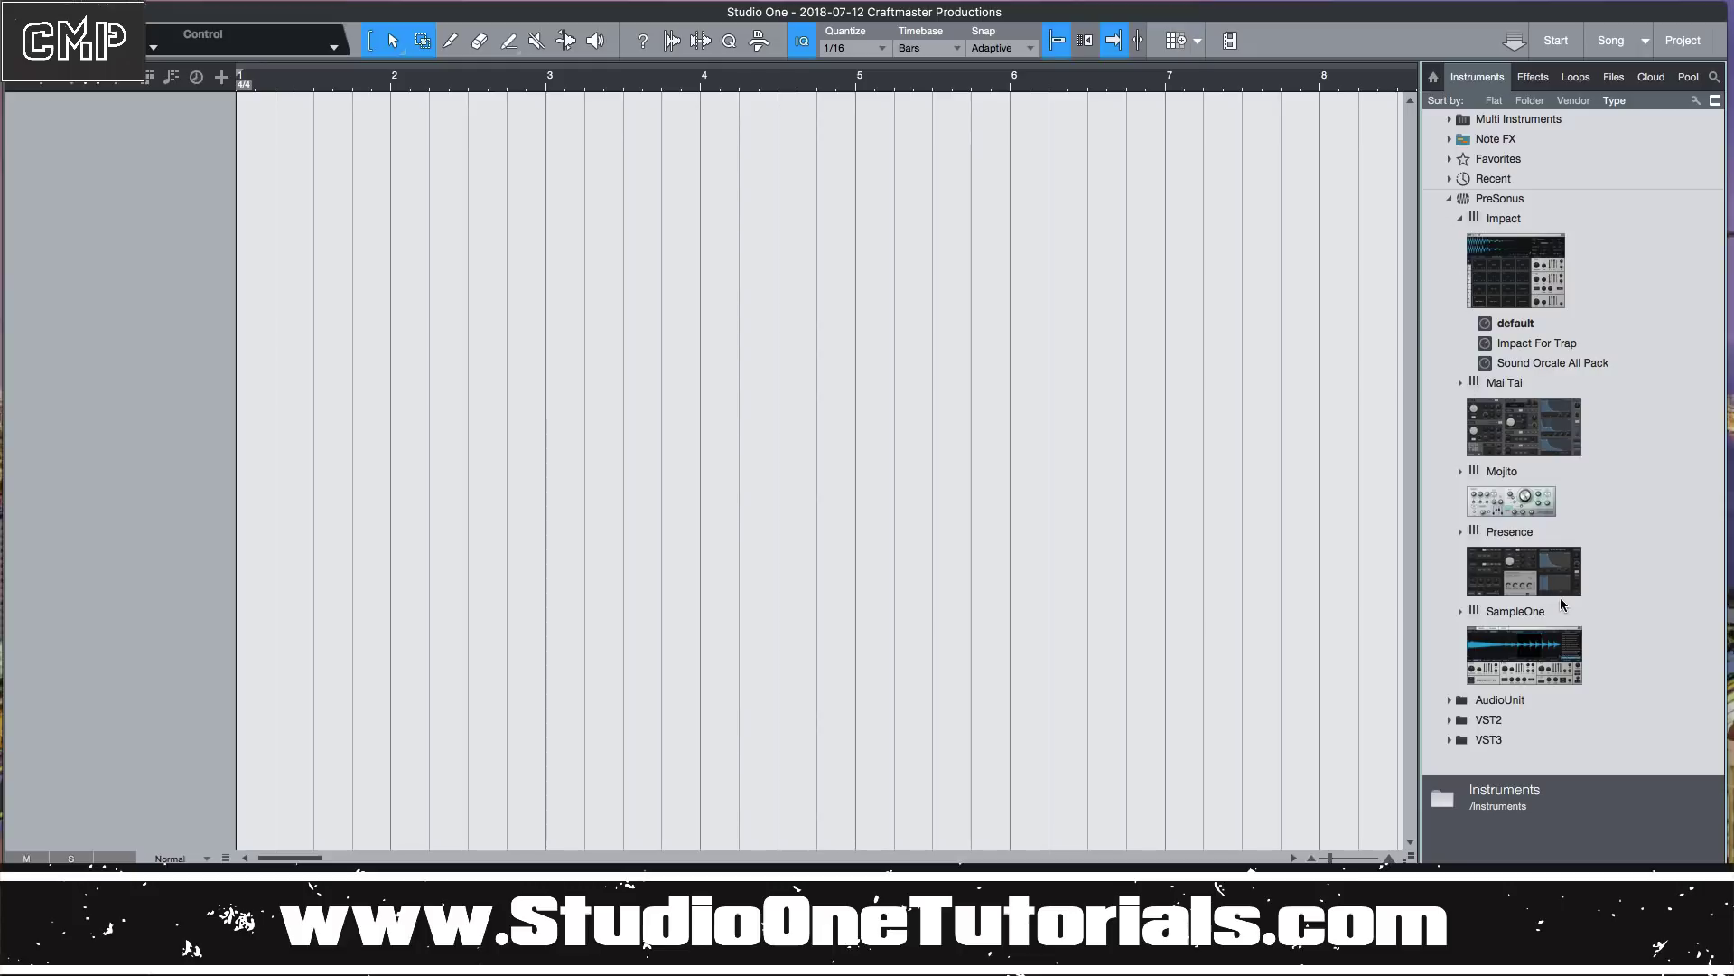
click(1448, 722)
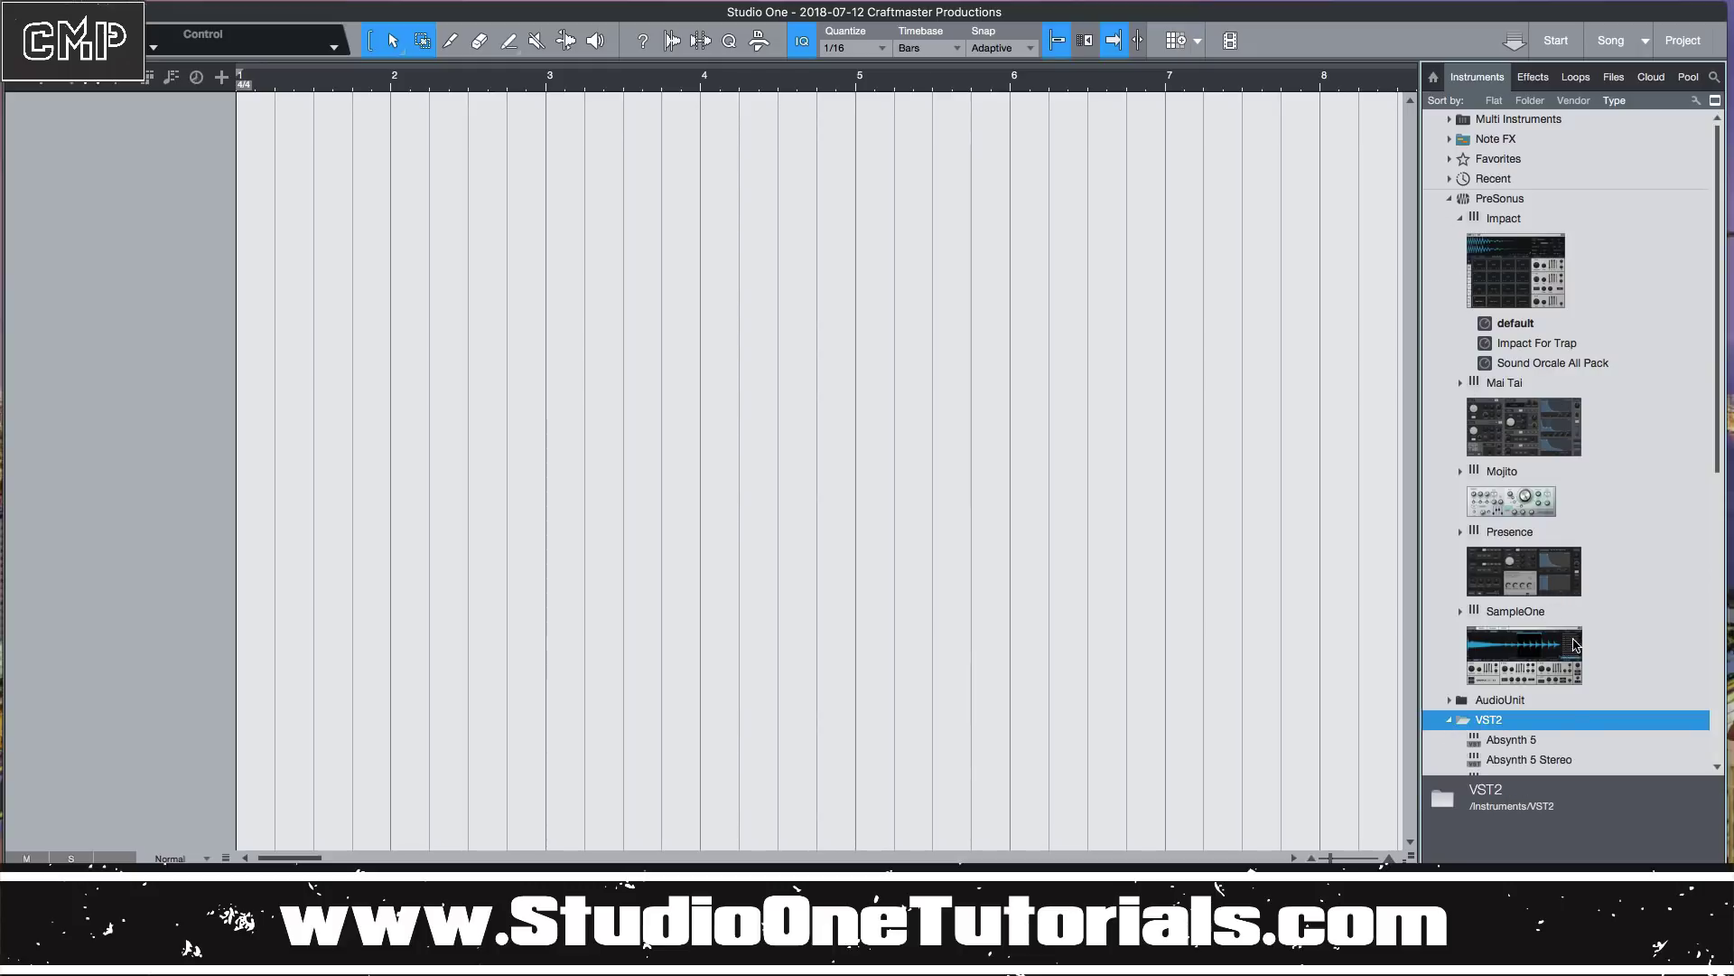
scroll(1603, 611, down, 9)
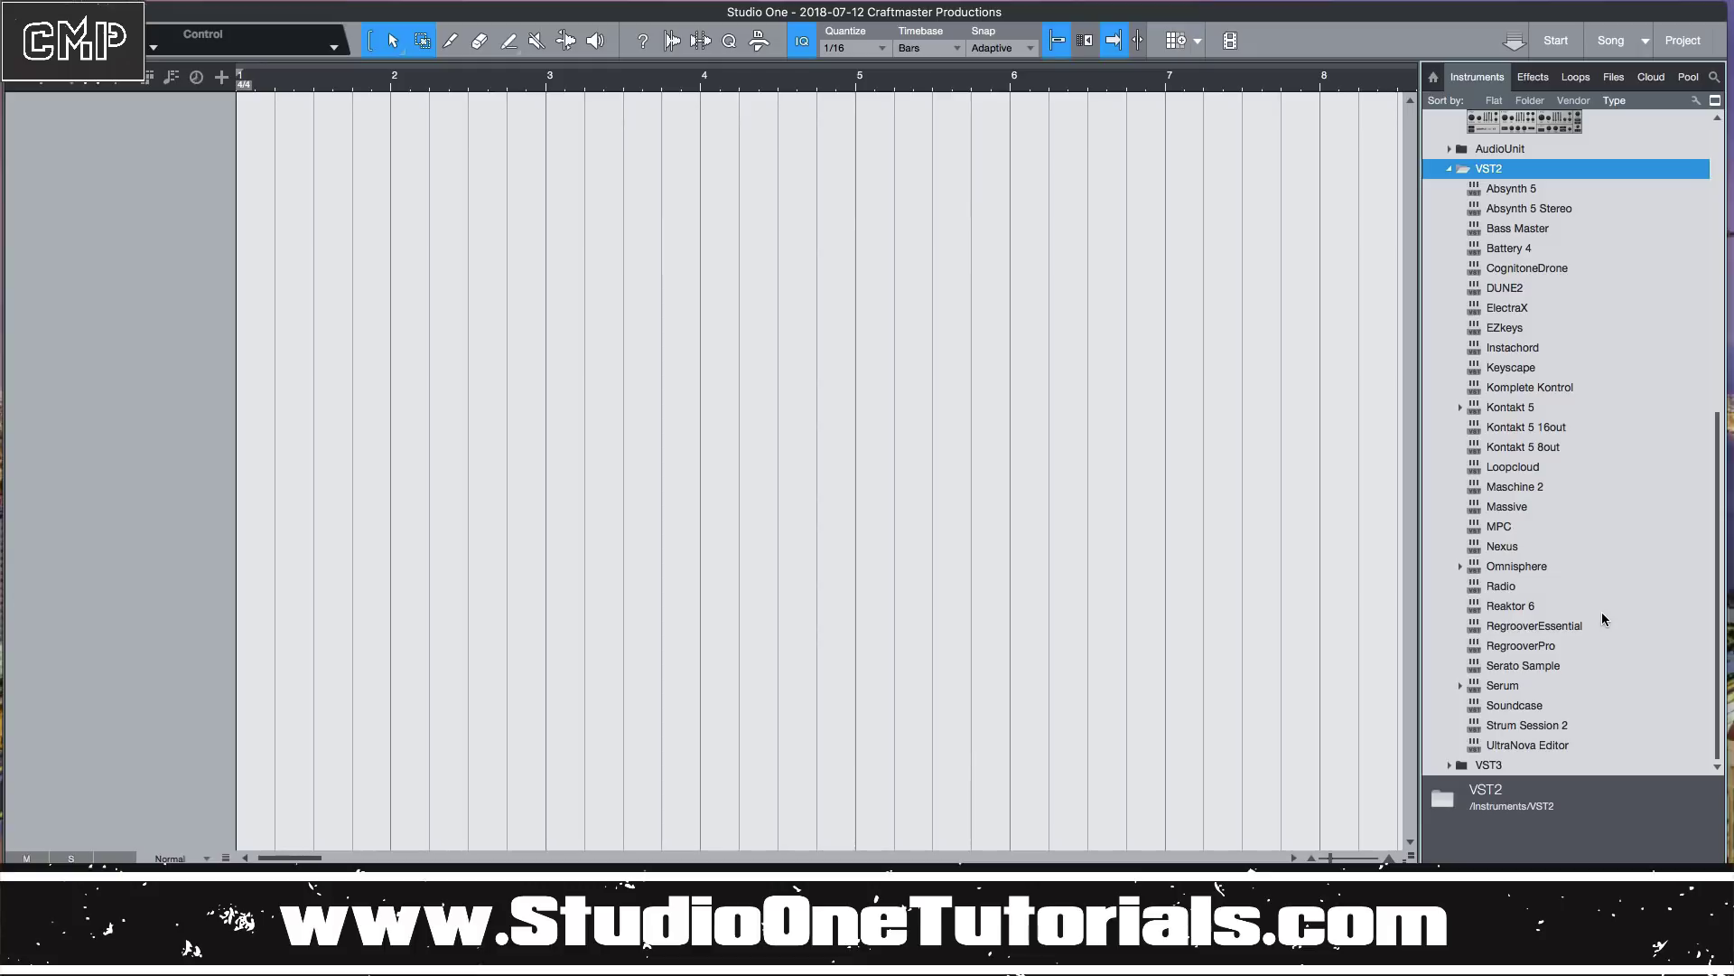
scroll(1603, 618, up, 1)
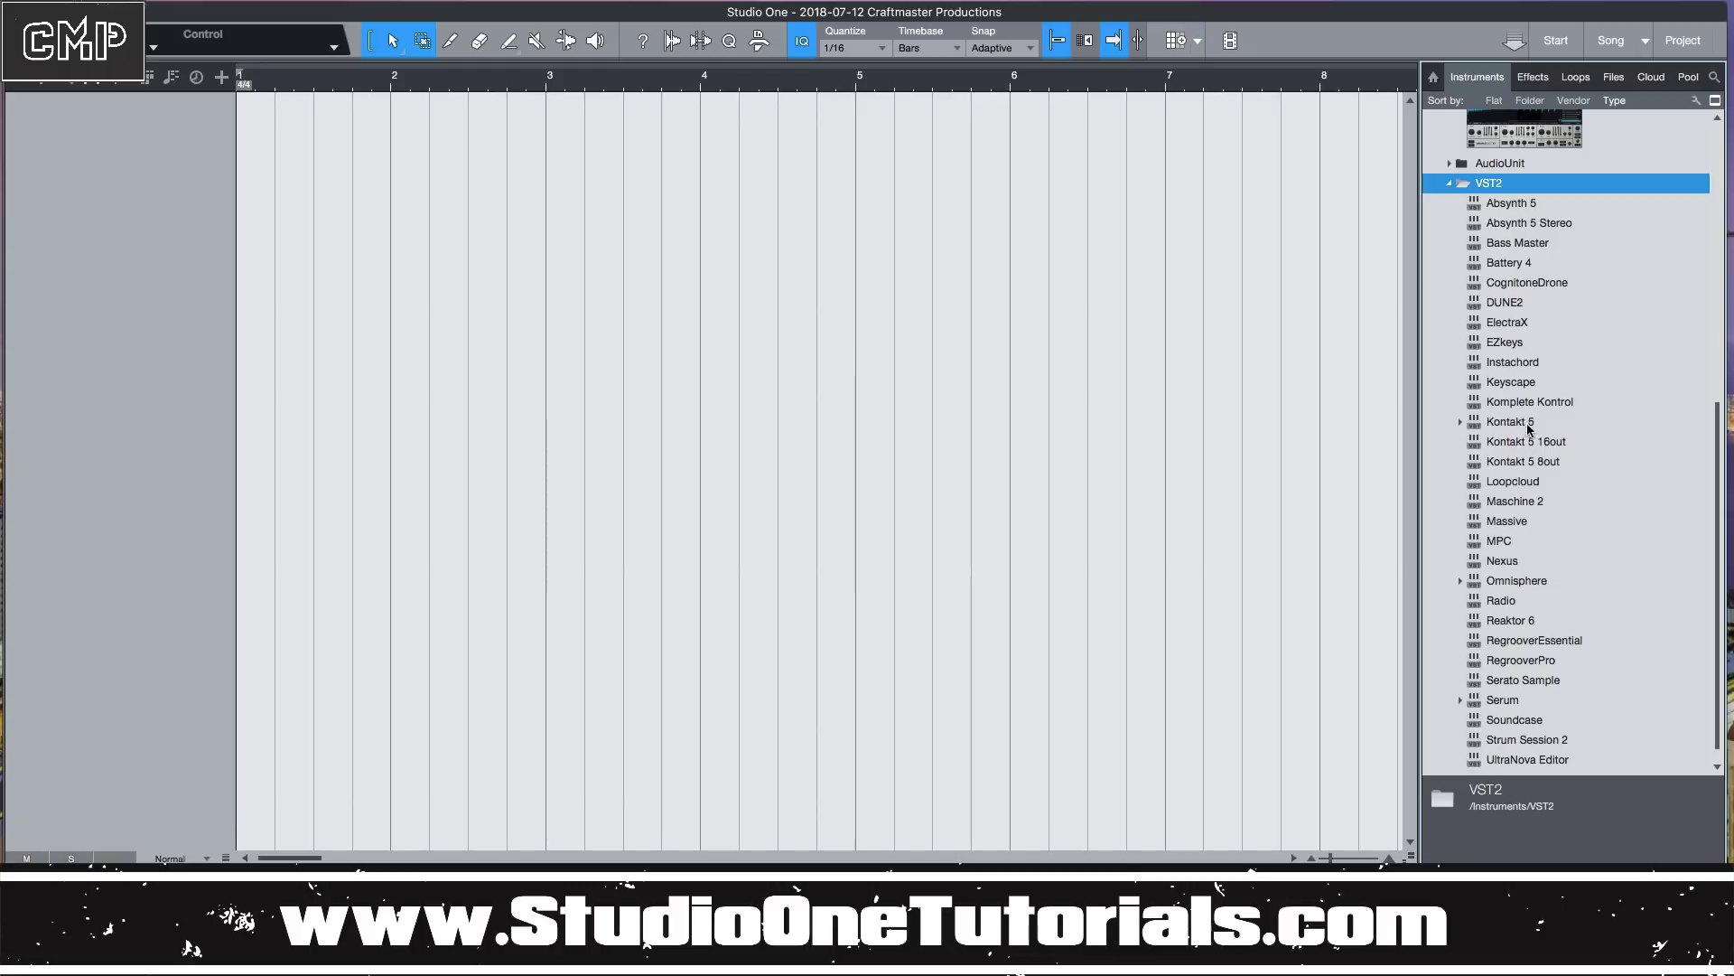
drag(1529, 431, 165, 202)
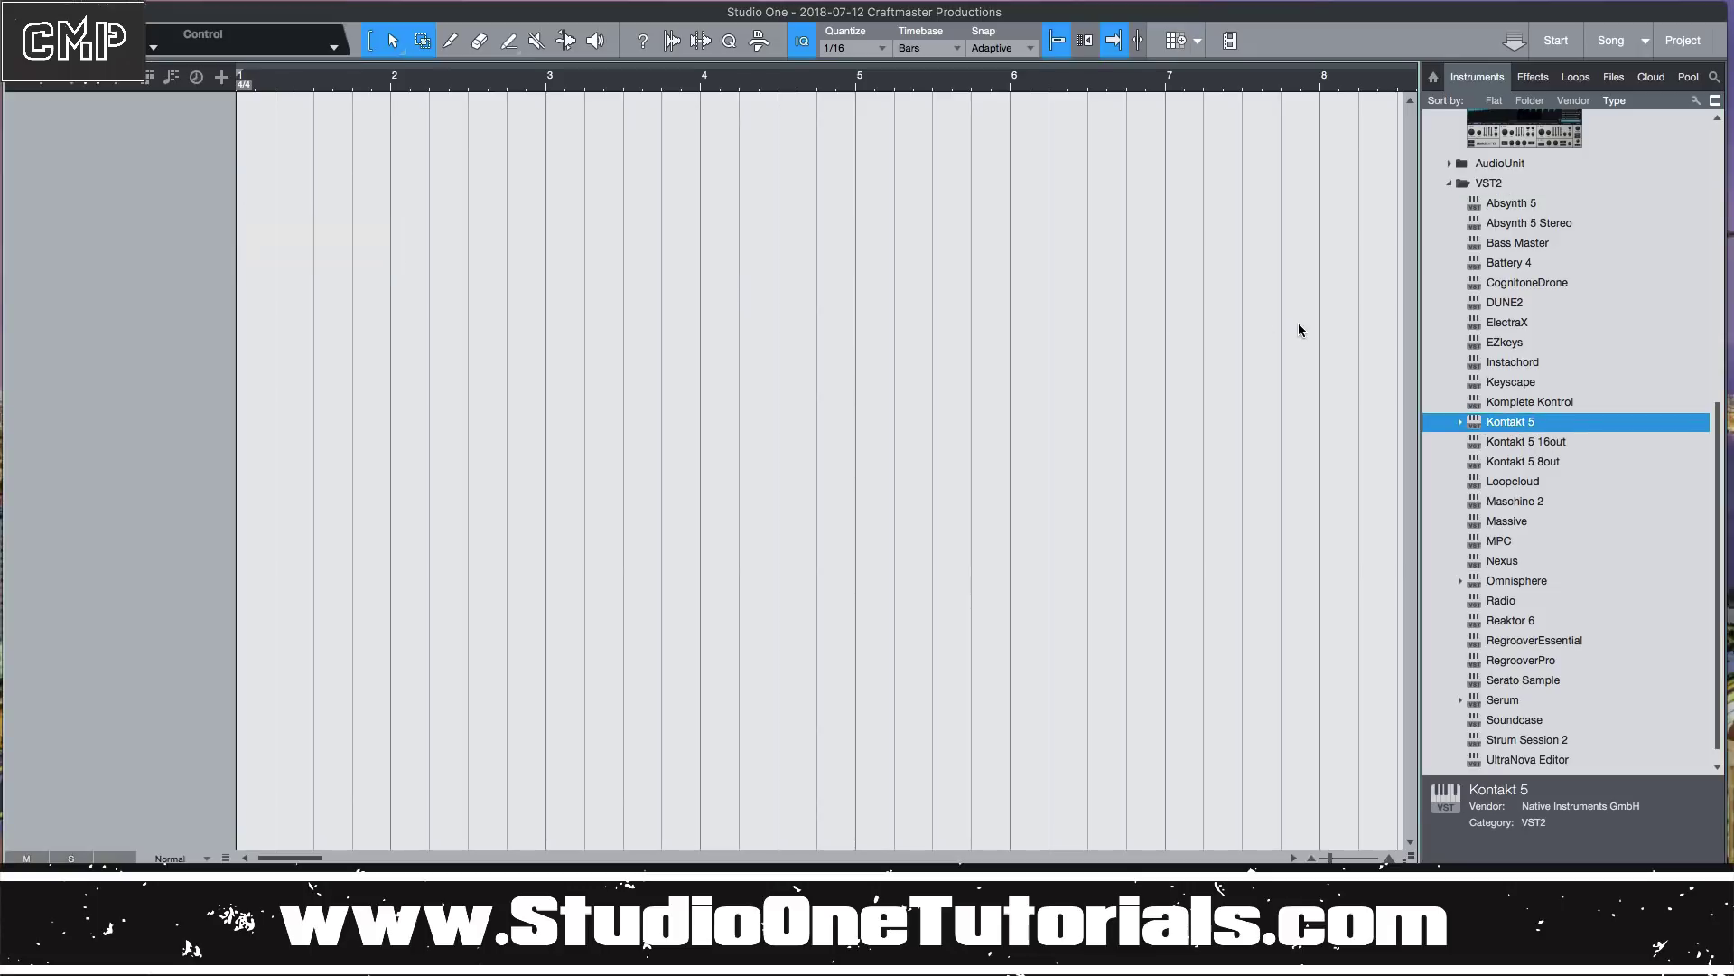
drag(412, 132, 364, 127)
Dismiss the import error and load AR60s Early Kit Full from Abbey Road 60s Drummer into Kontakt.
scroll(465, 339, up, 3)
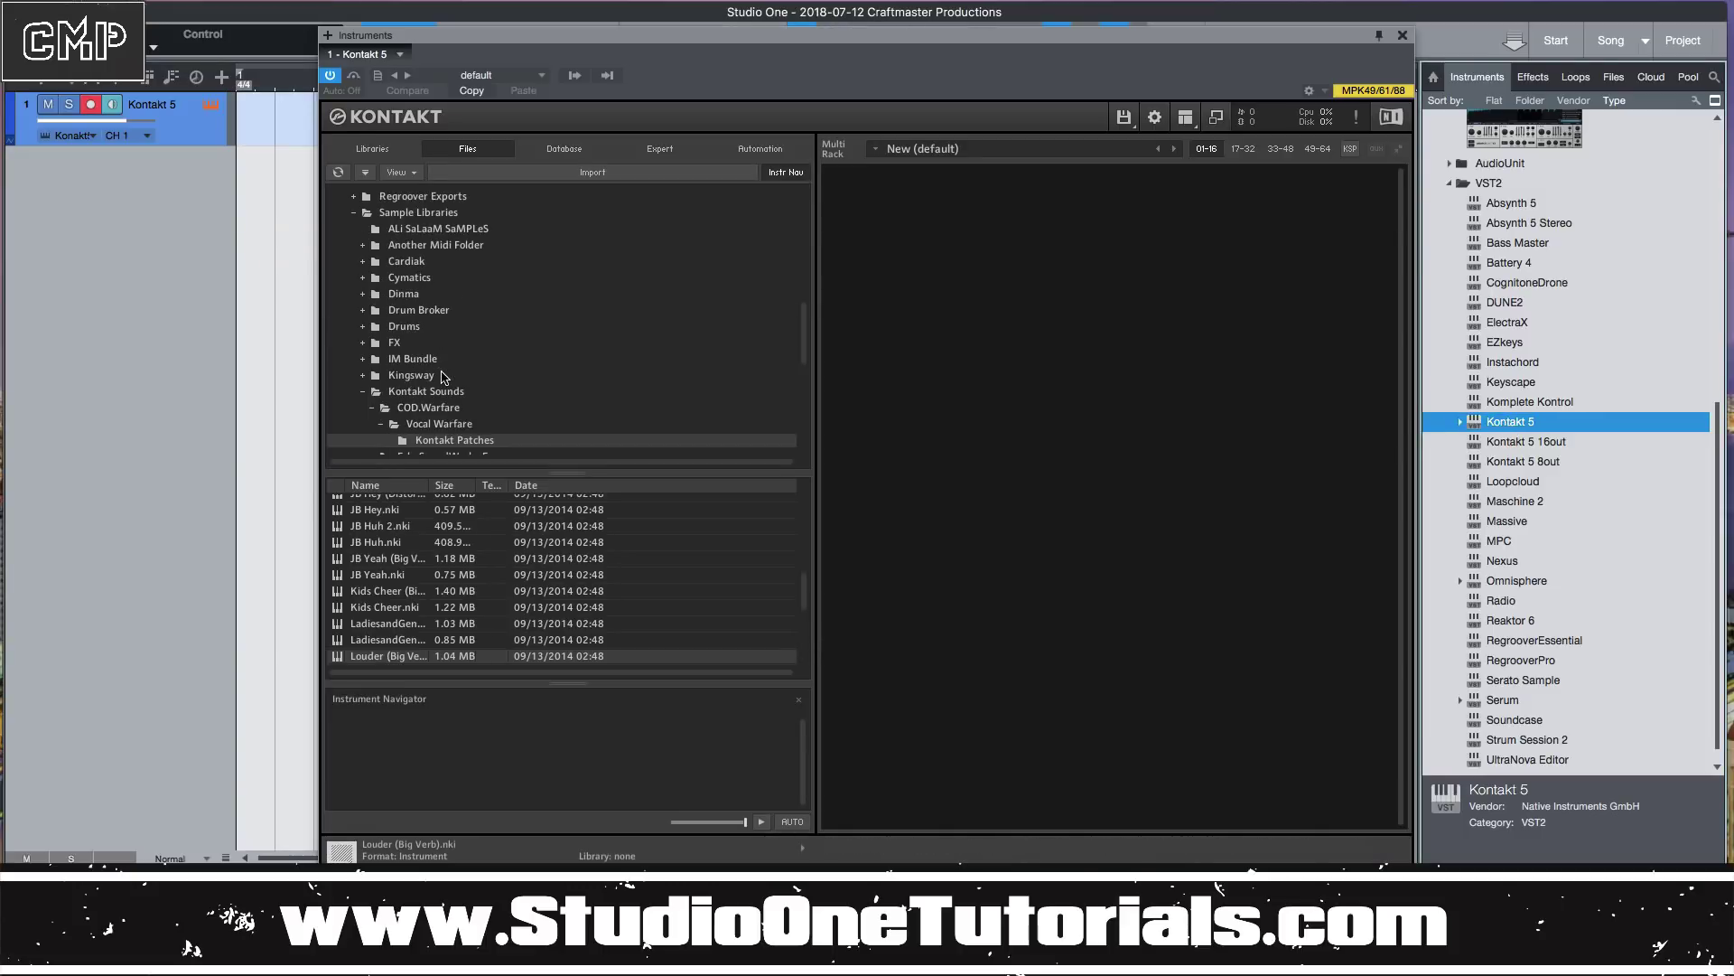
click(592, 172)
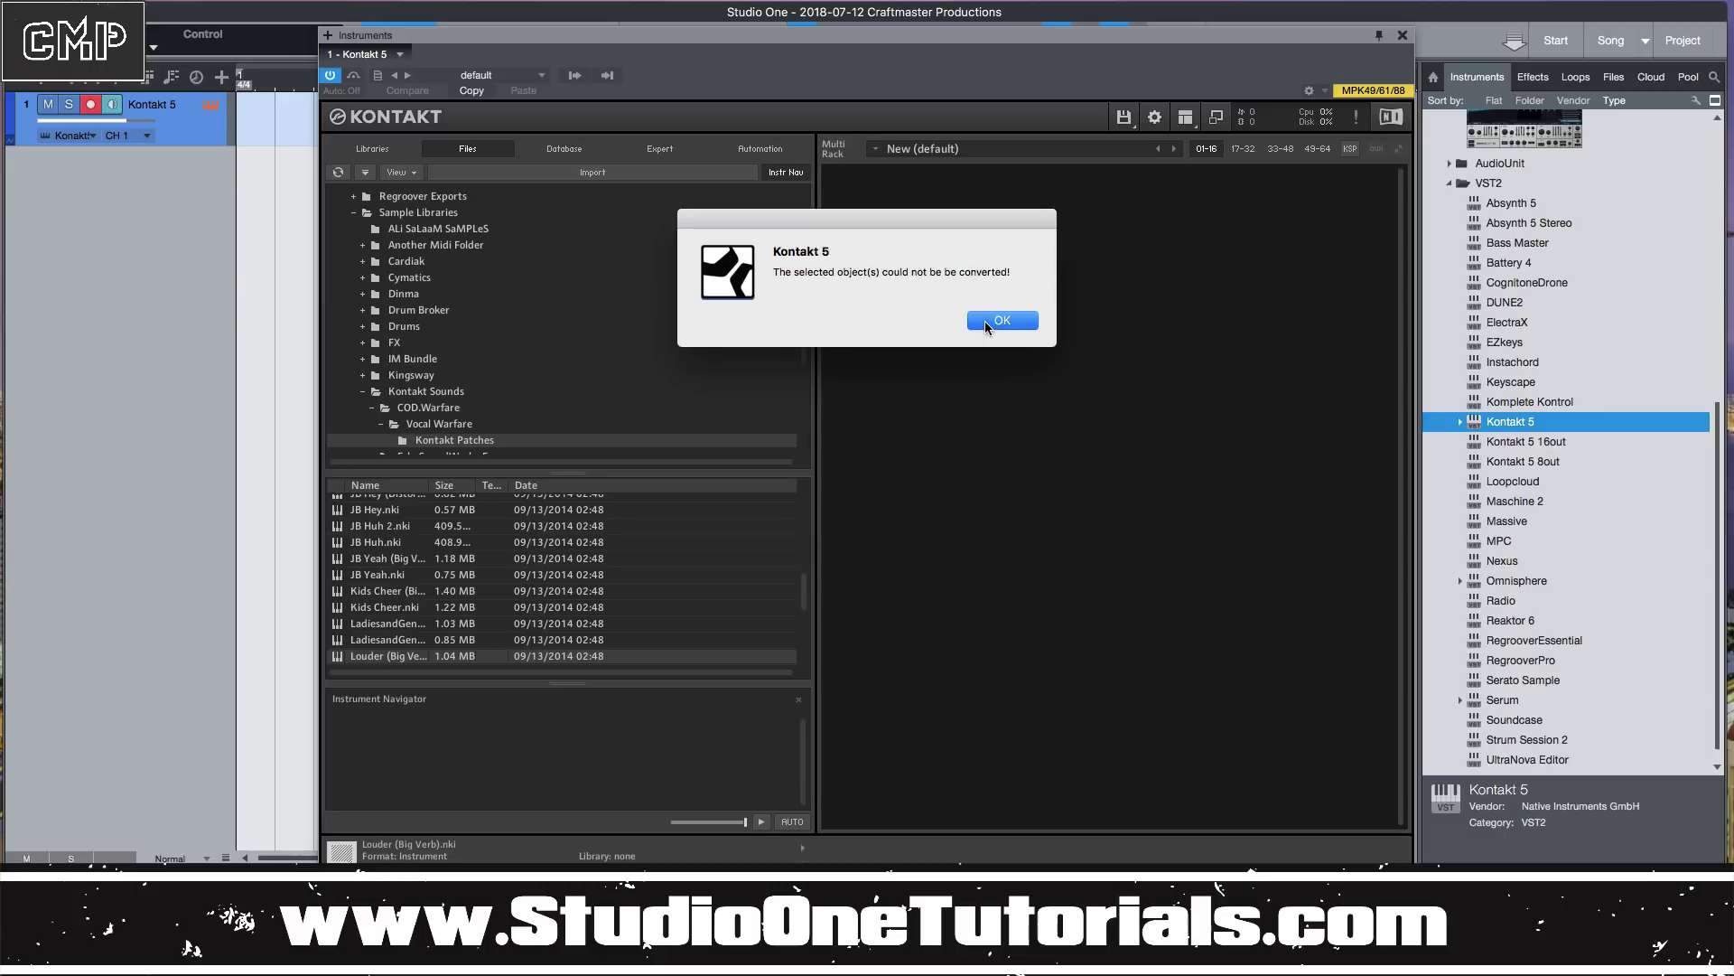
click(991, 322)
click(372, 149)
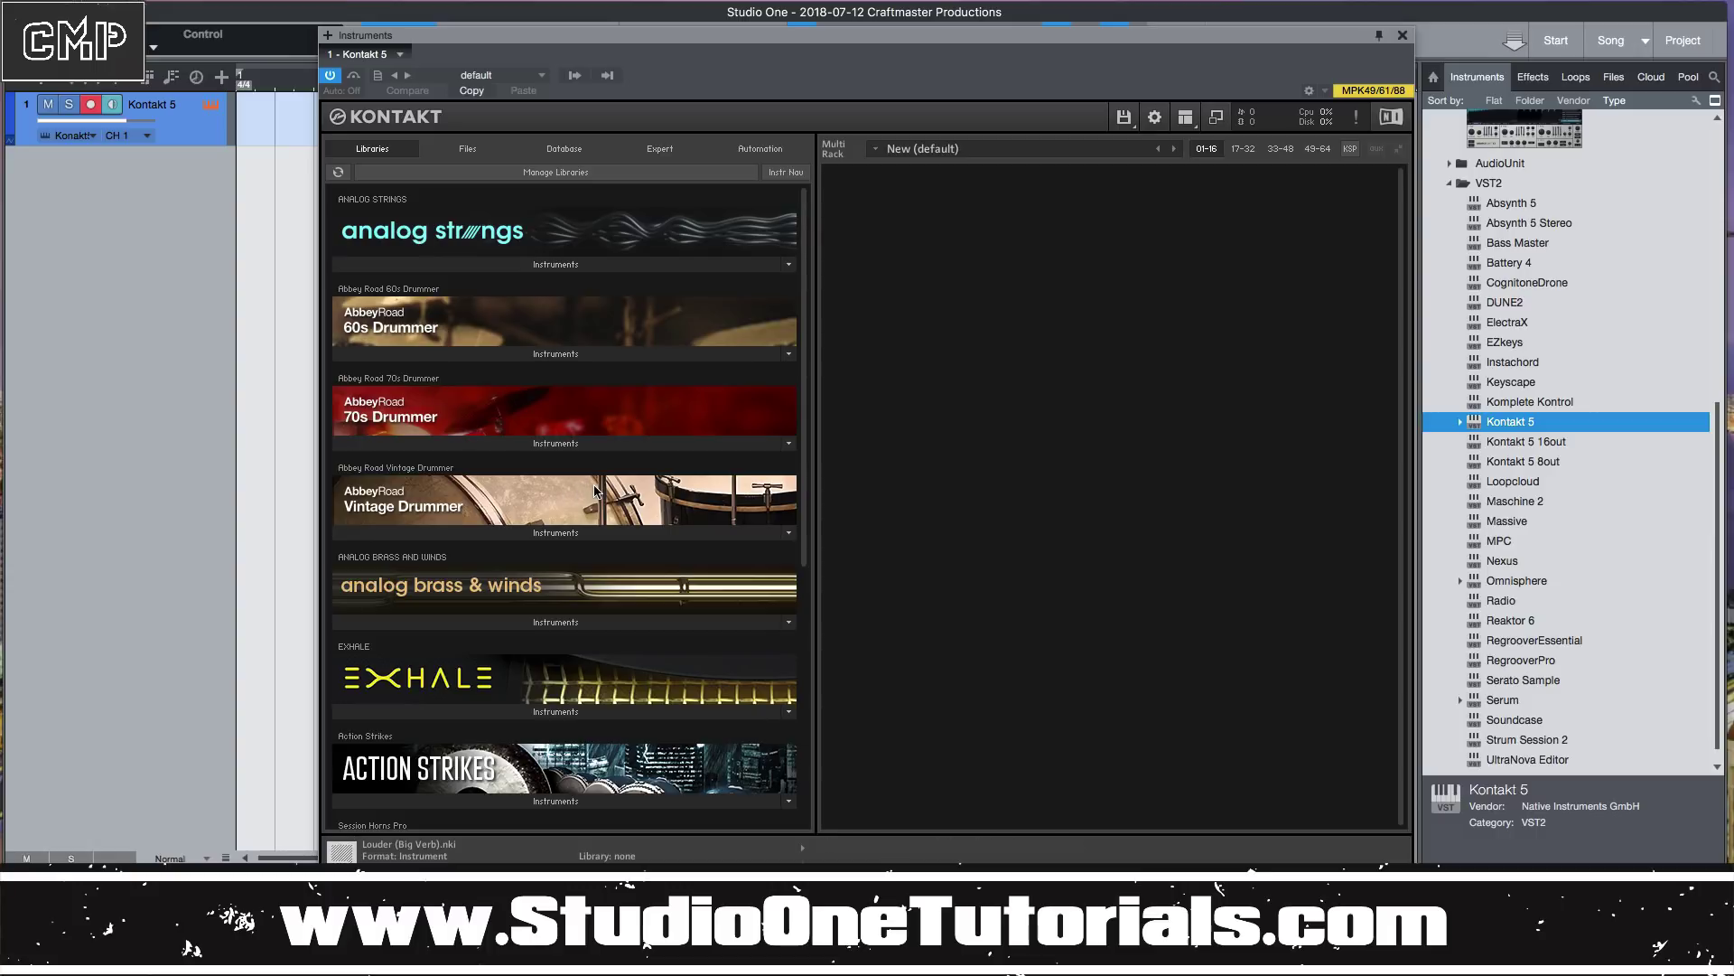
scroll(695, 524, down, 5)
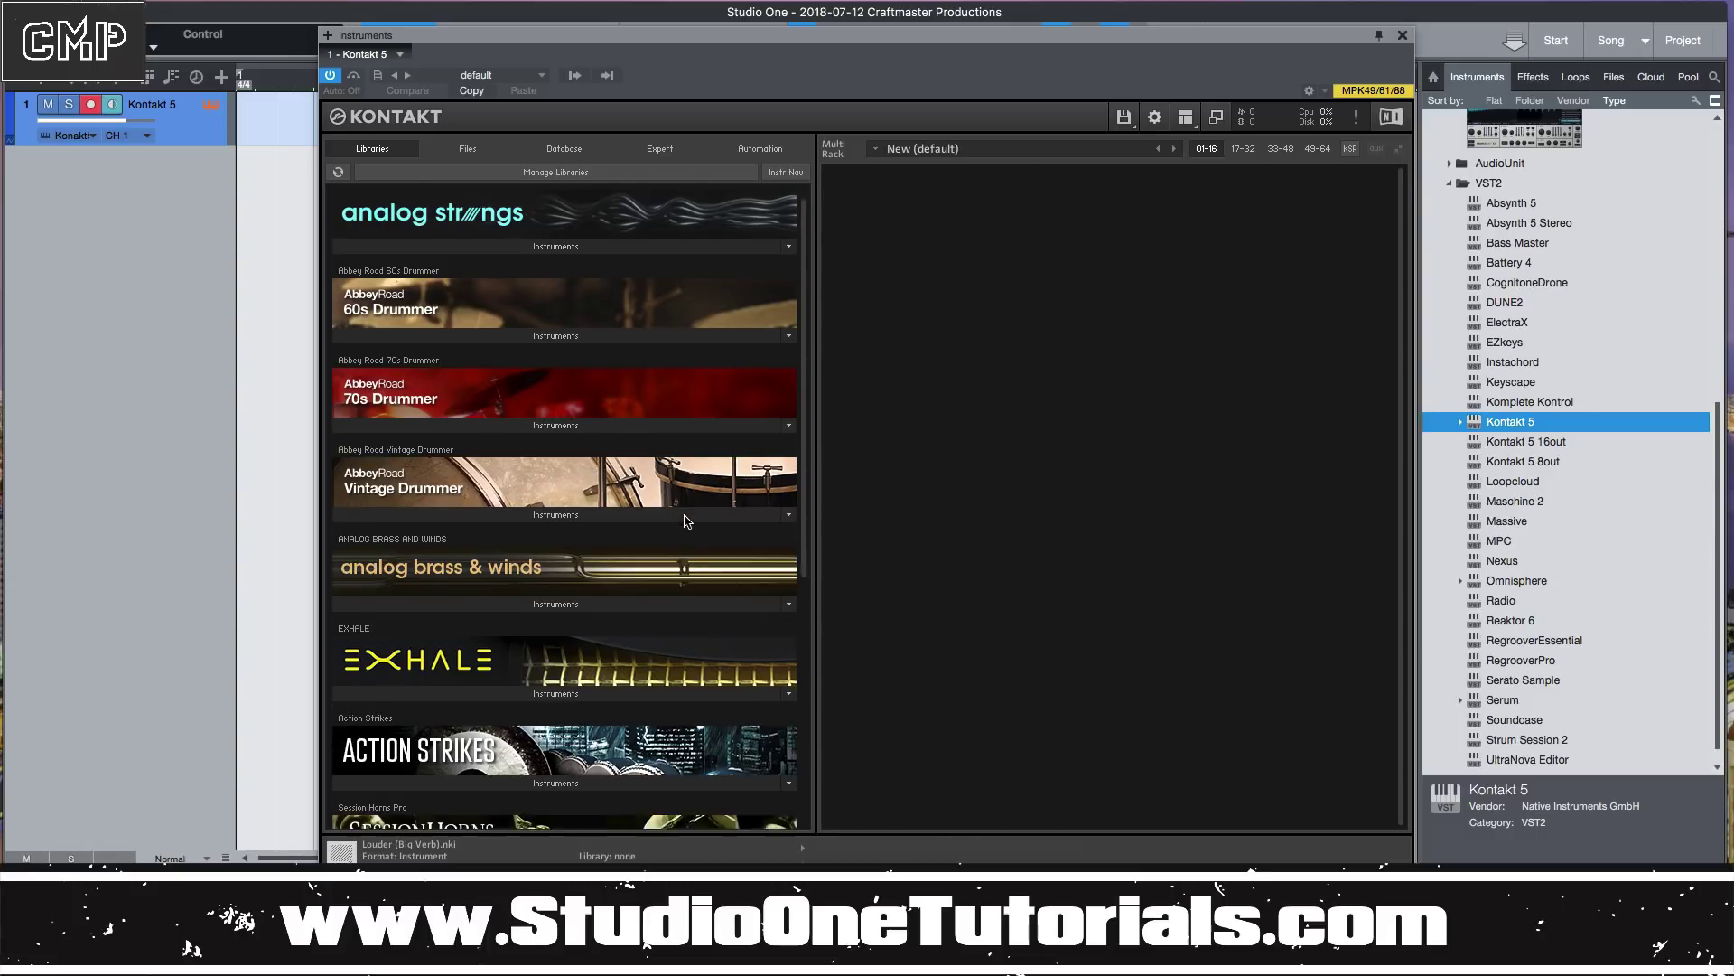
scroll(679, 534, down, 2)
scroll(678, 542, up, 6)
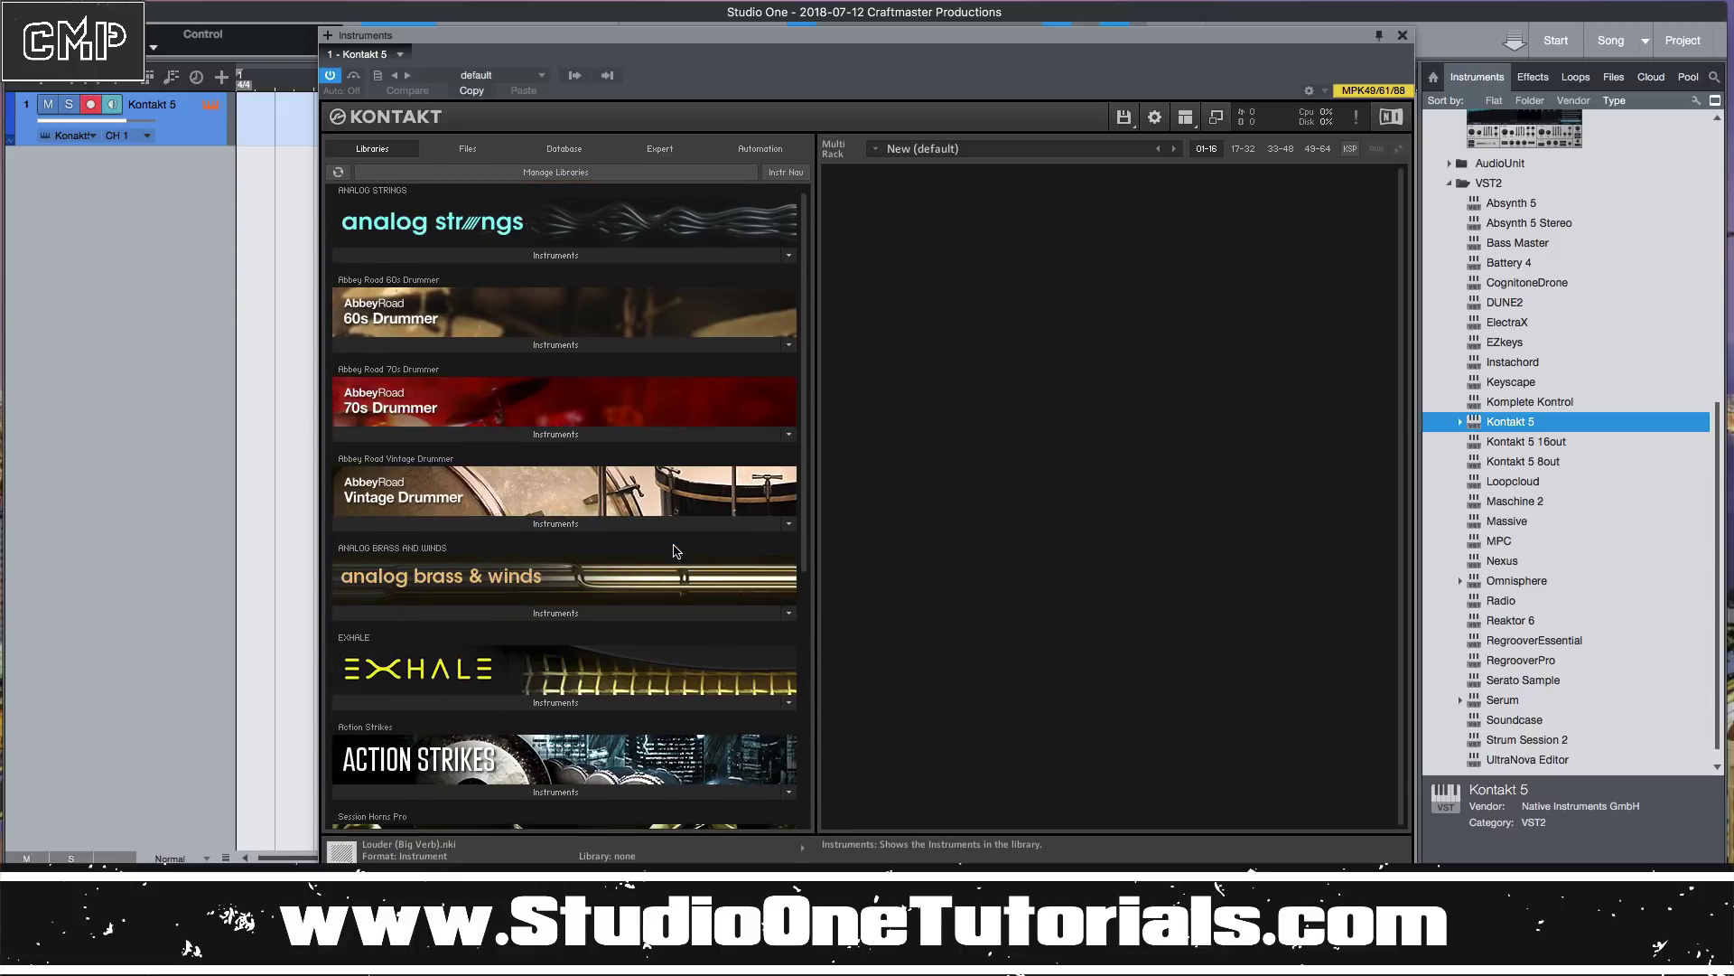
click(578, 346)
drag(403, 365, 942, 354)
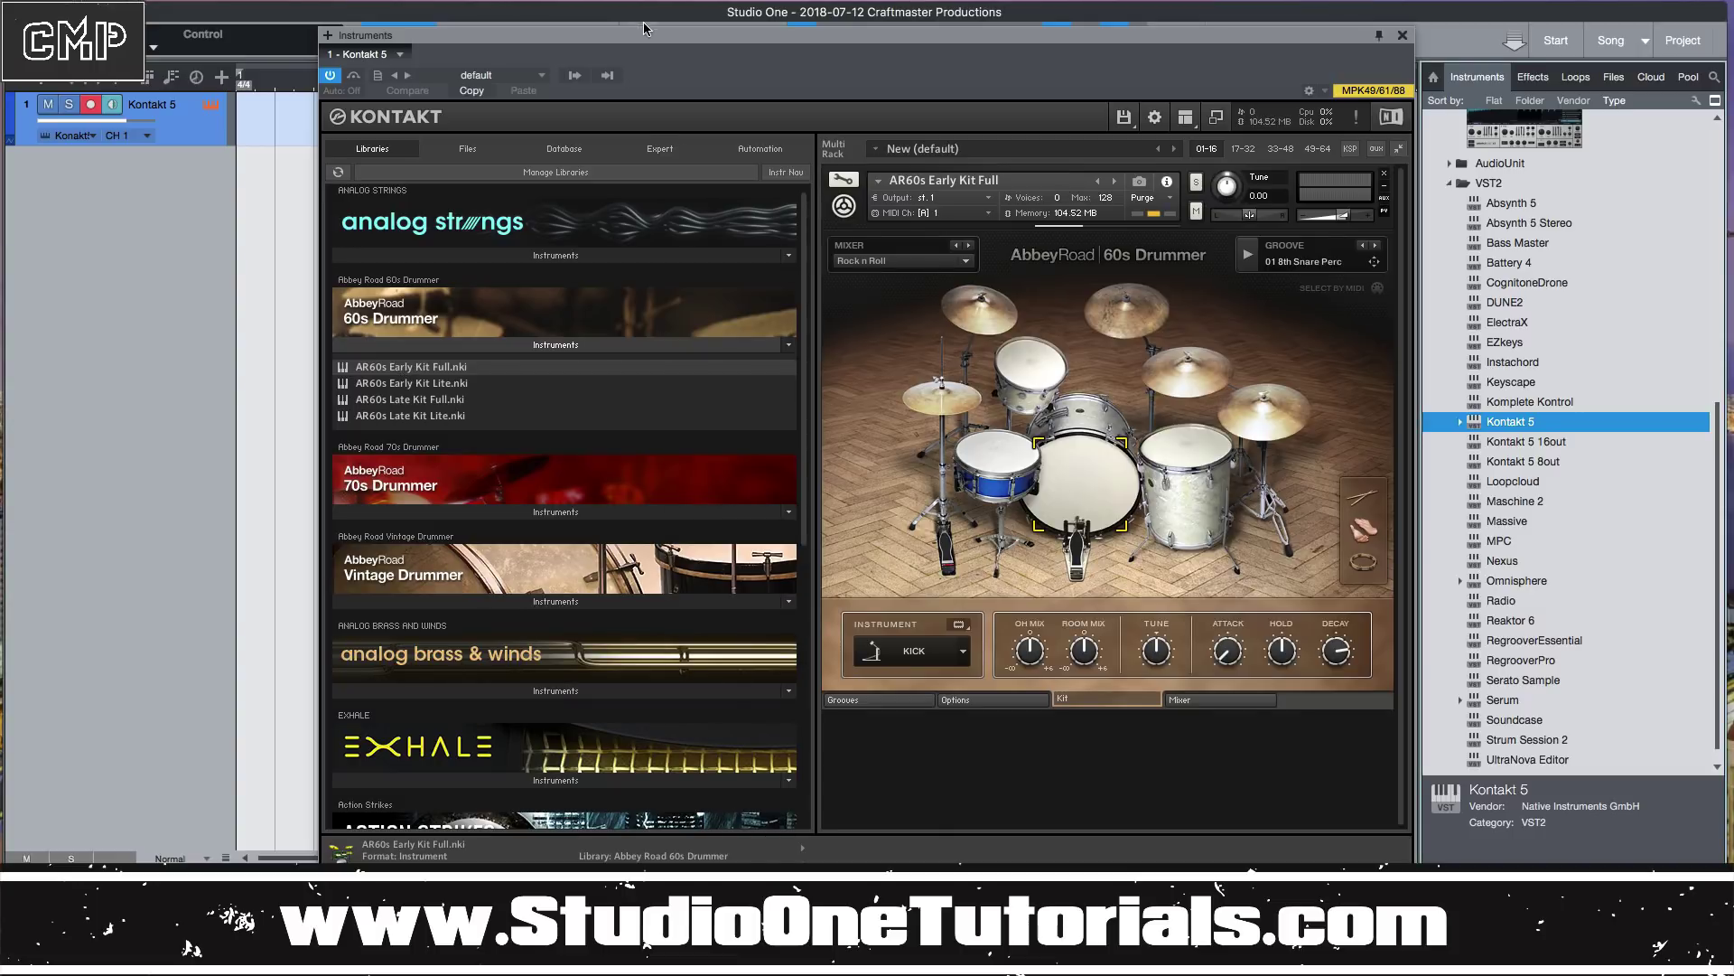
Reposition the Kontakt window and preview the kit's current groove.
drag(647, 44, 631, 221)
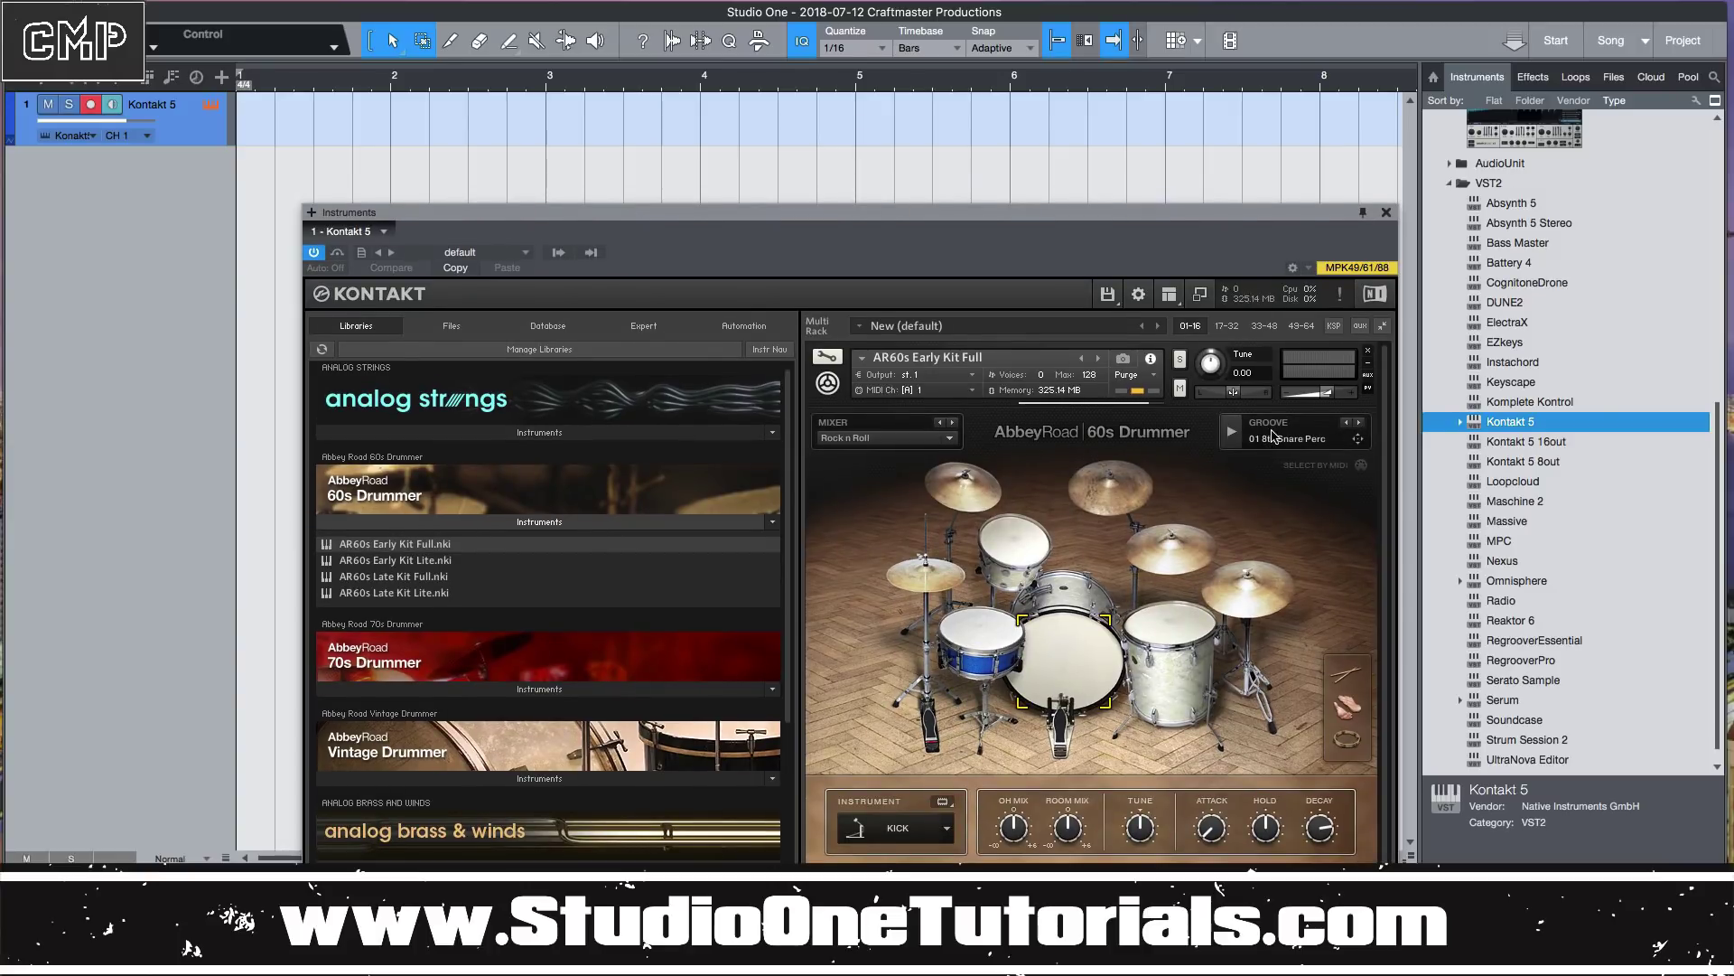
click(1238, 436)
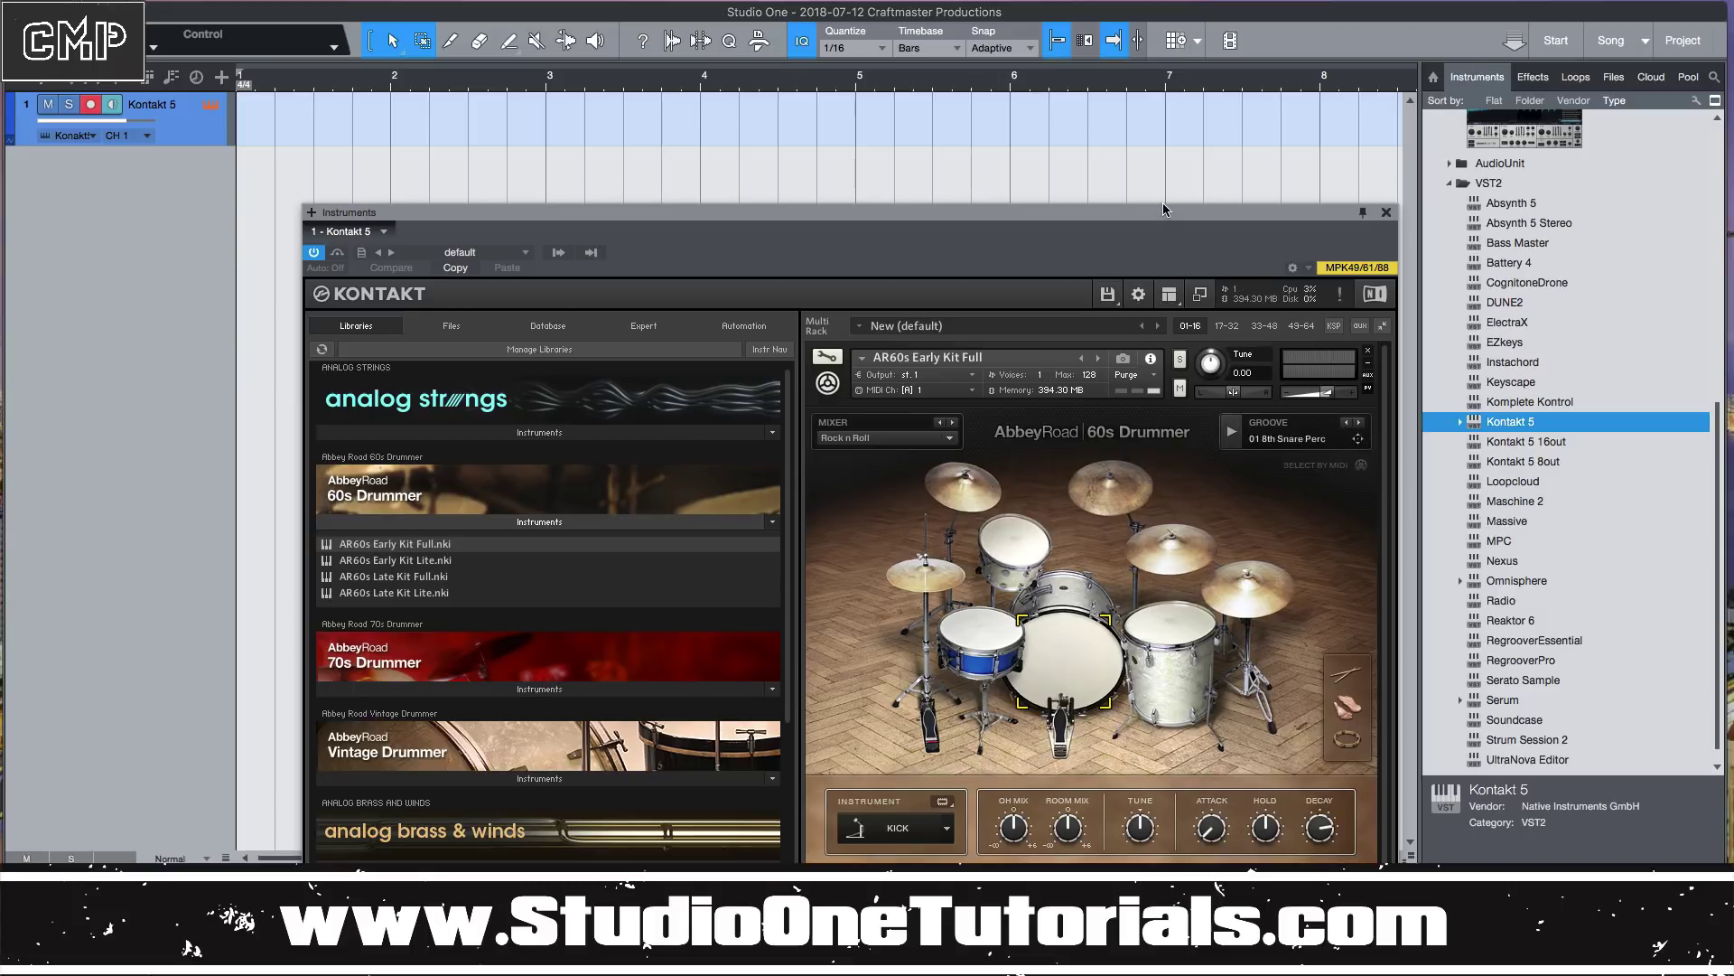
drag(1166, 204, 1173, 56)
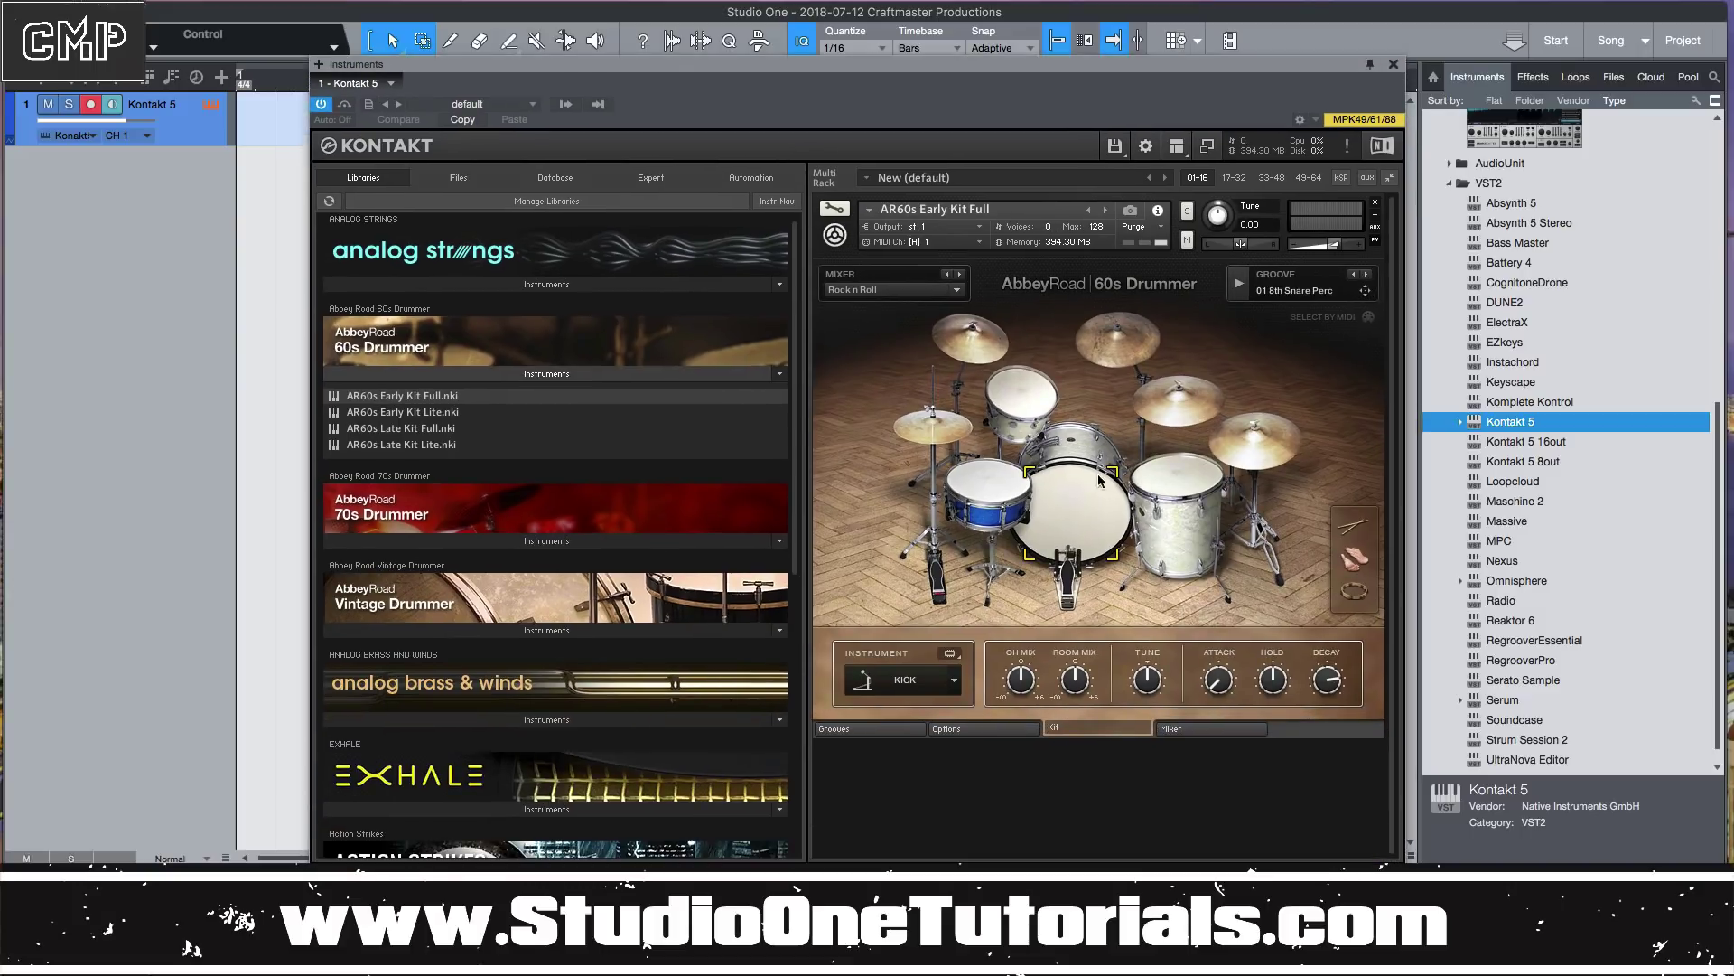
Audition the 16 Fill groove, then place it at bar 1 of the Kontakt 5 track.
click(852, 732)
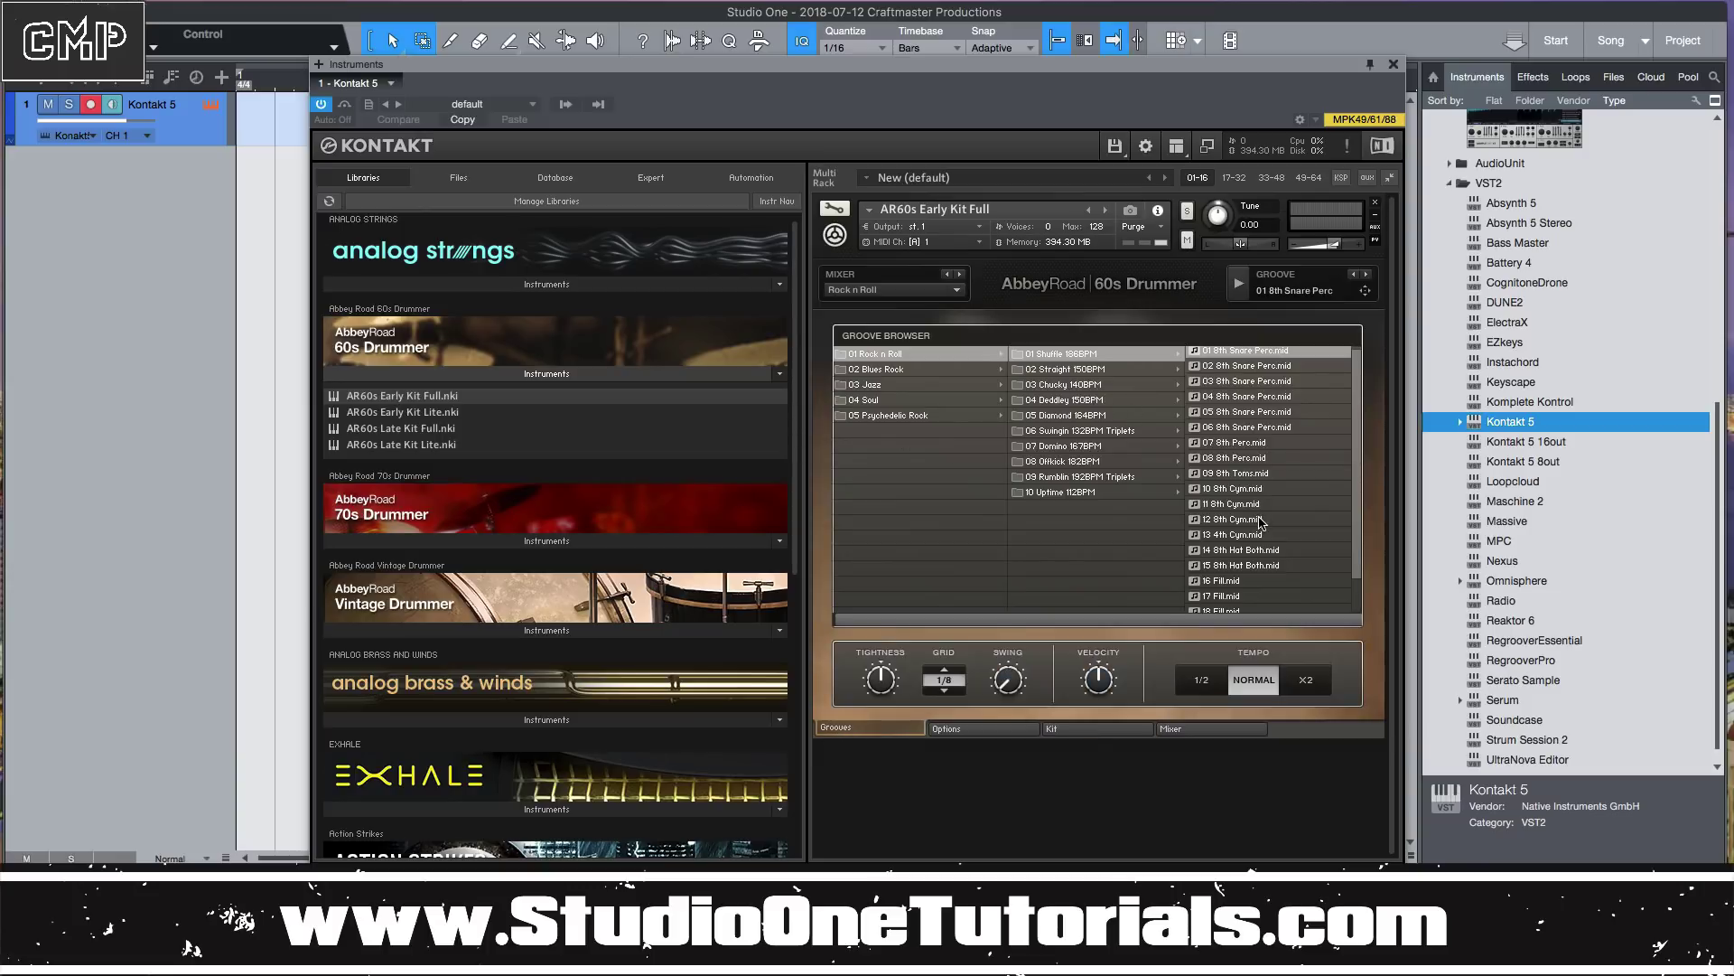
click(1252, 581)
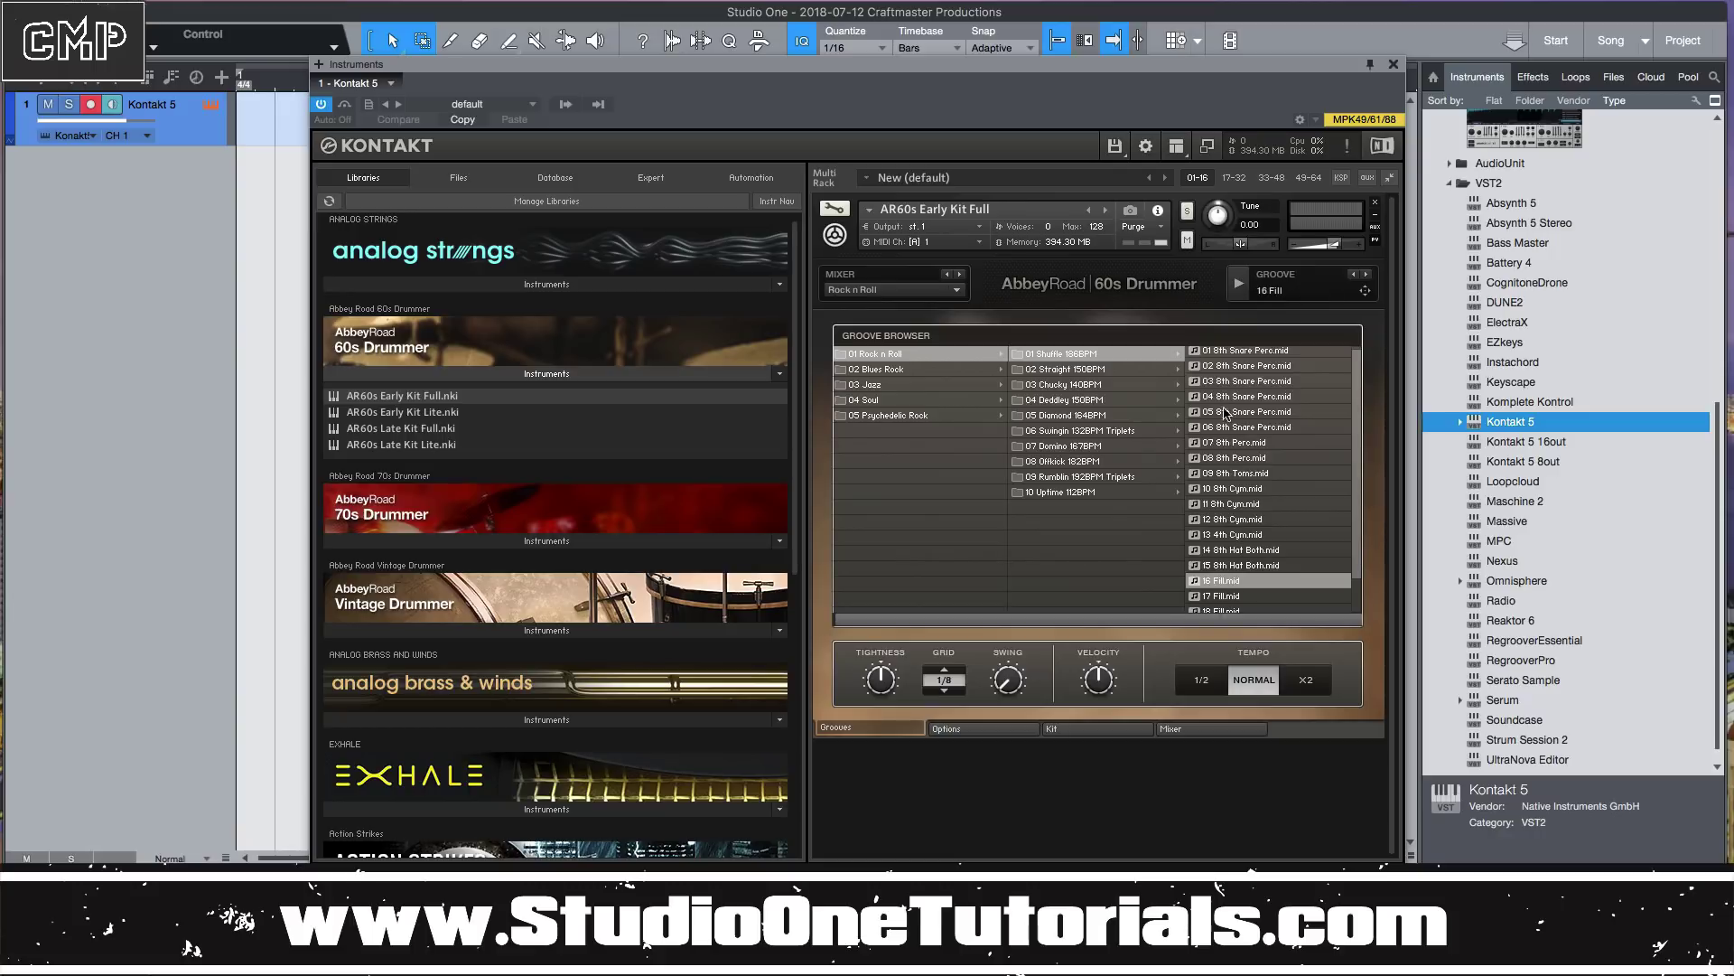
click(1238, 284)
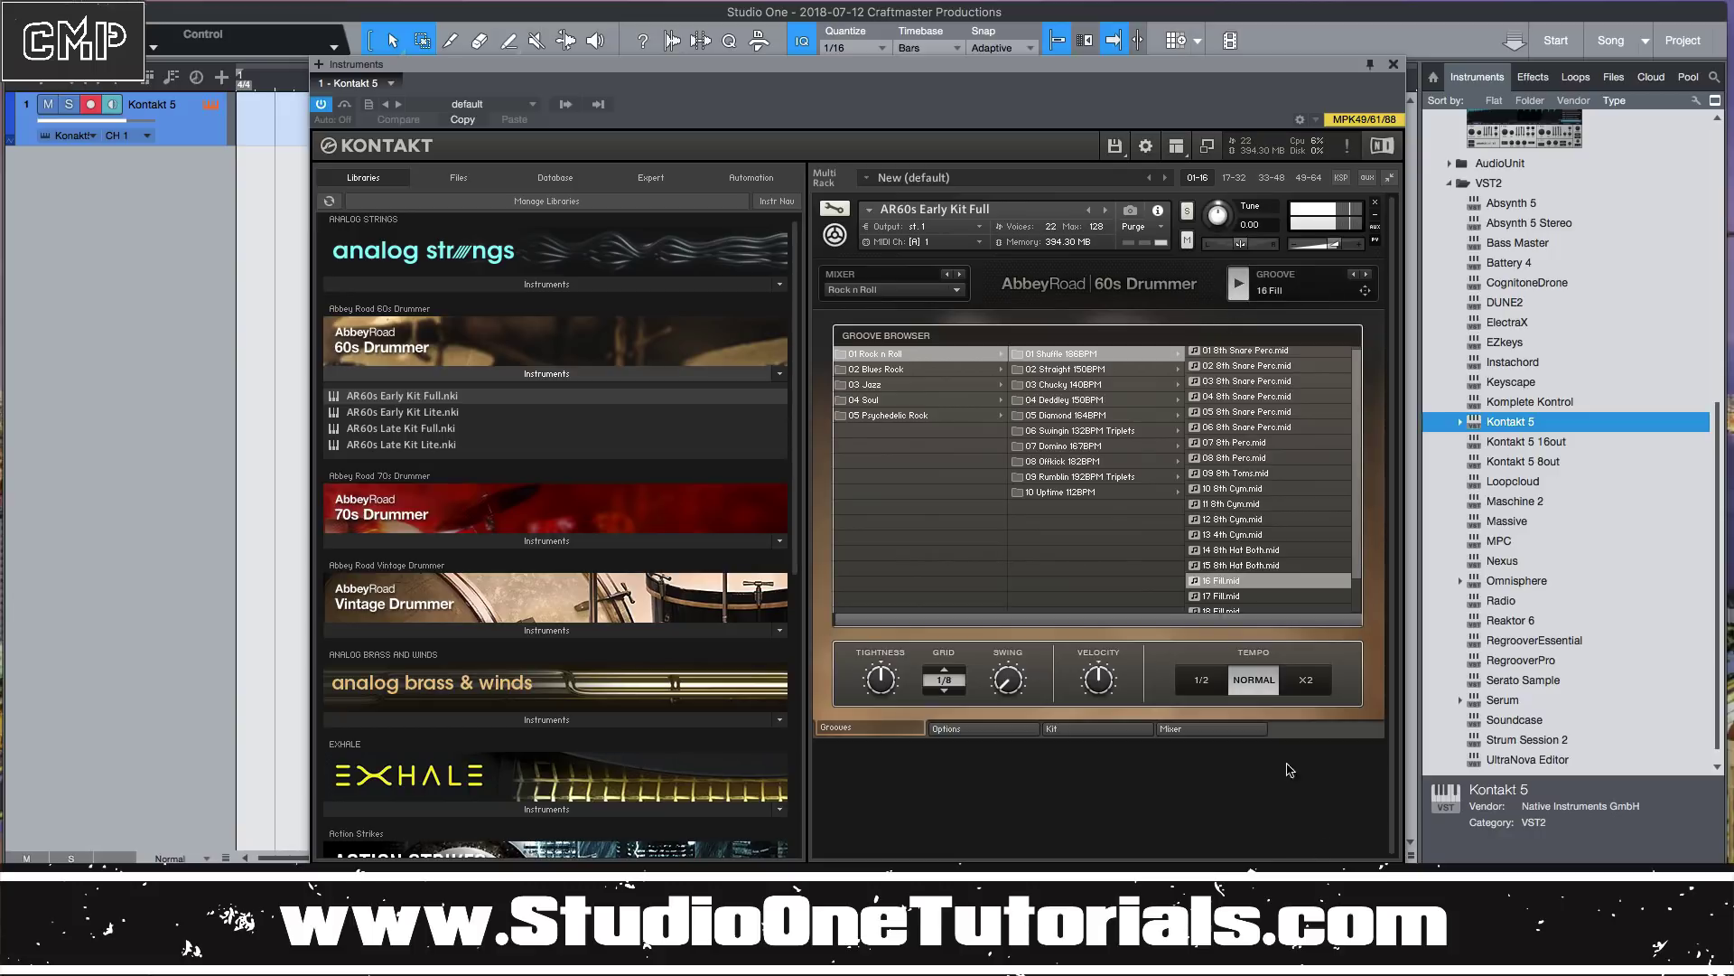
click(1240, 289)
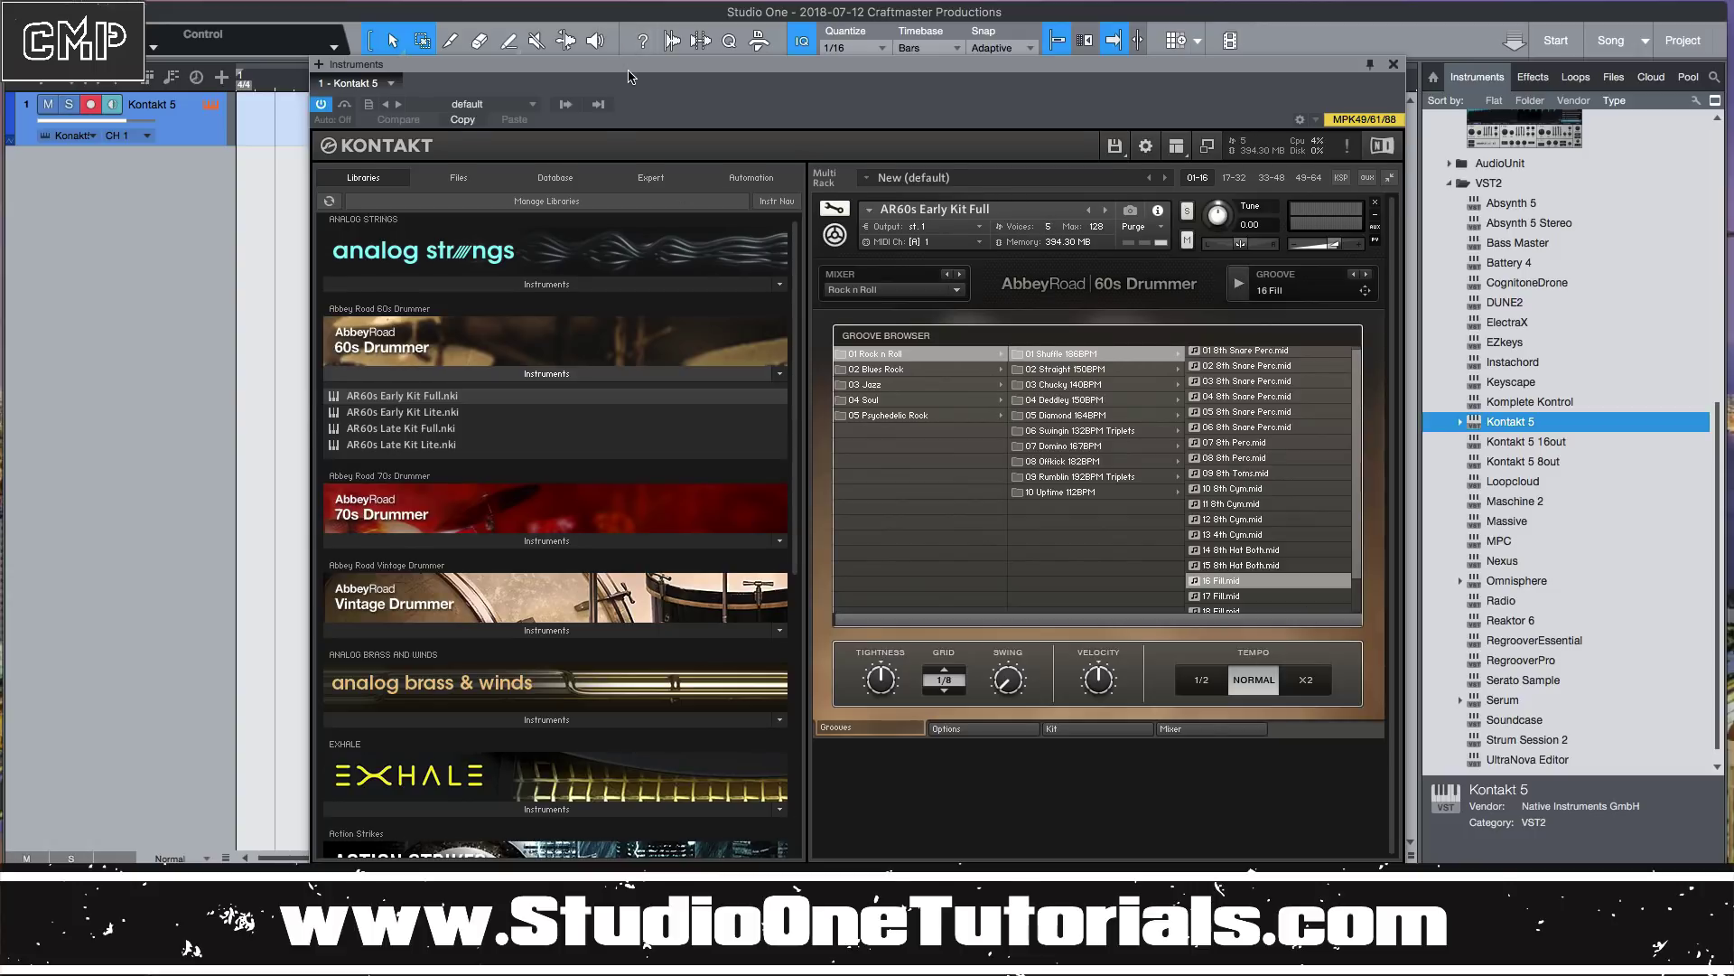
drag(629, 65, 711, 195)
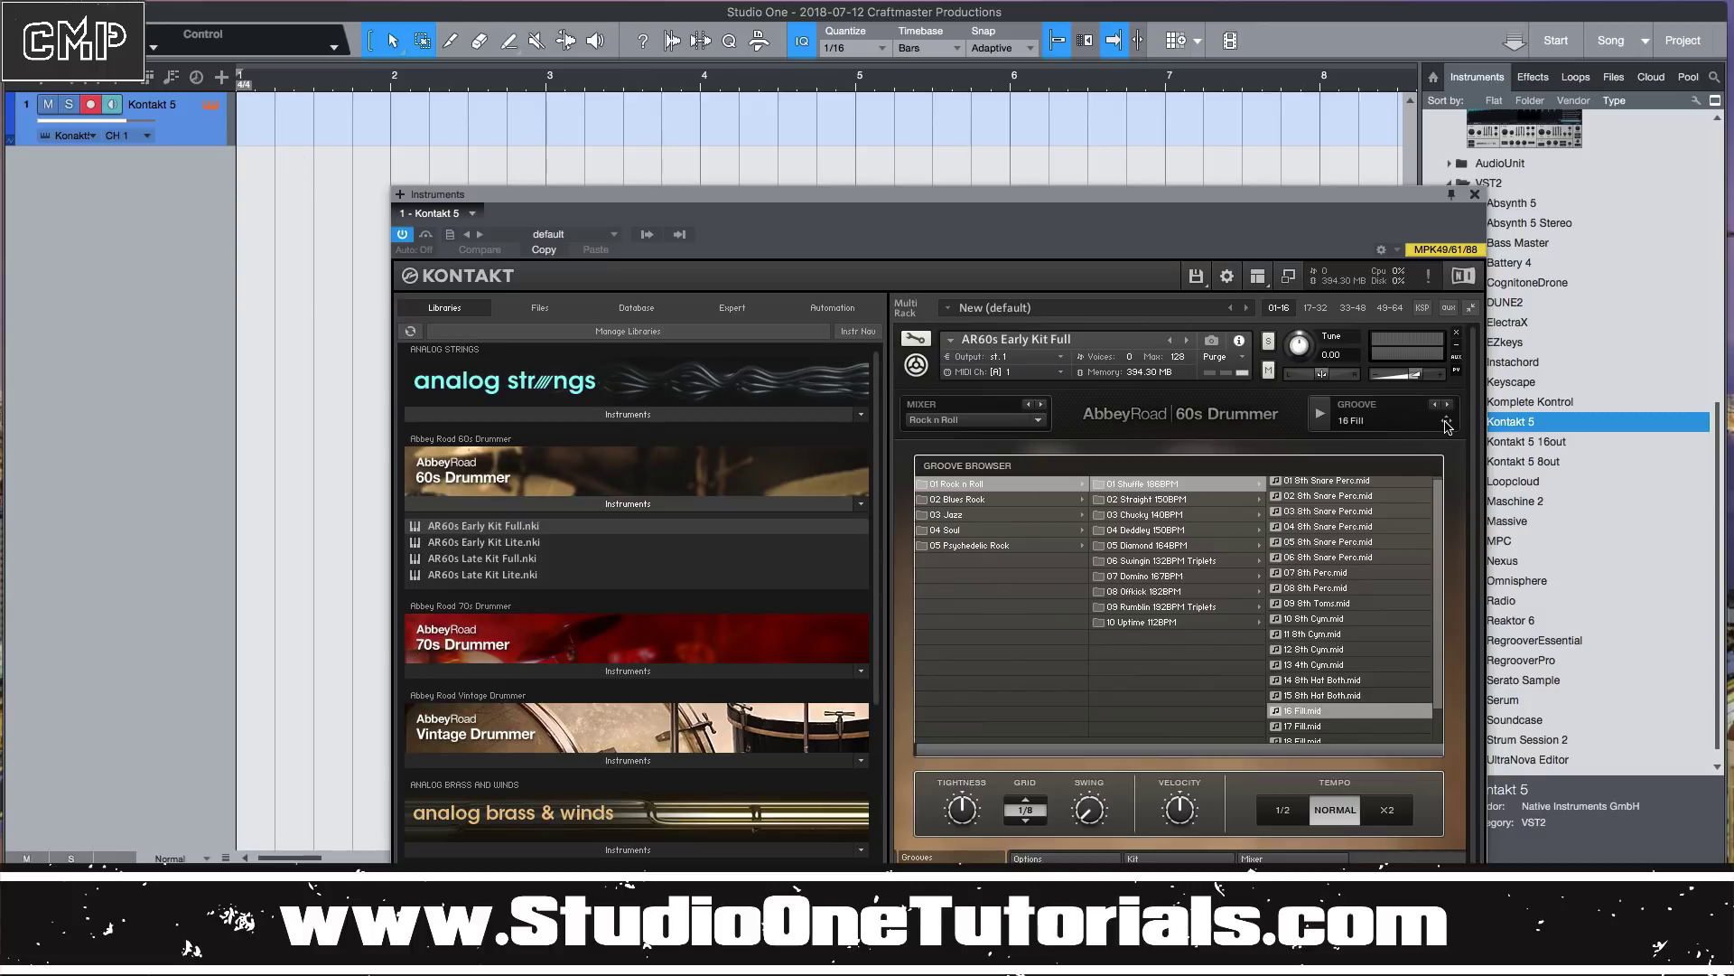
drag(1447, 423, 261, 110)
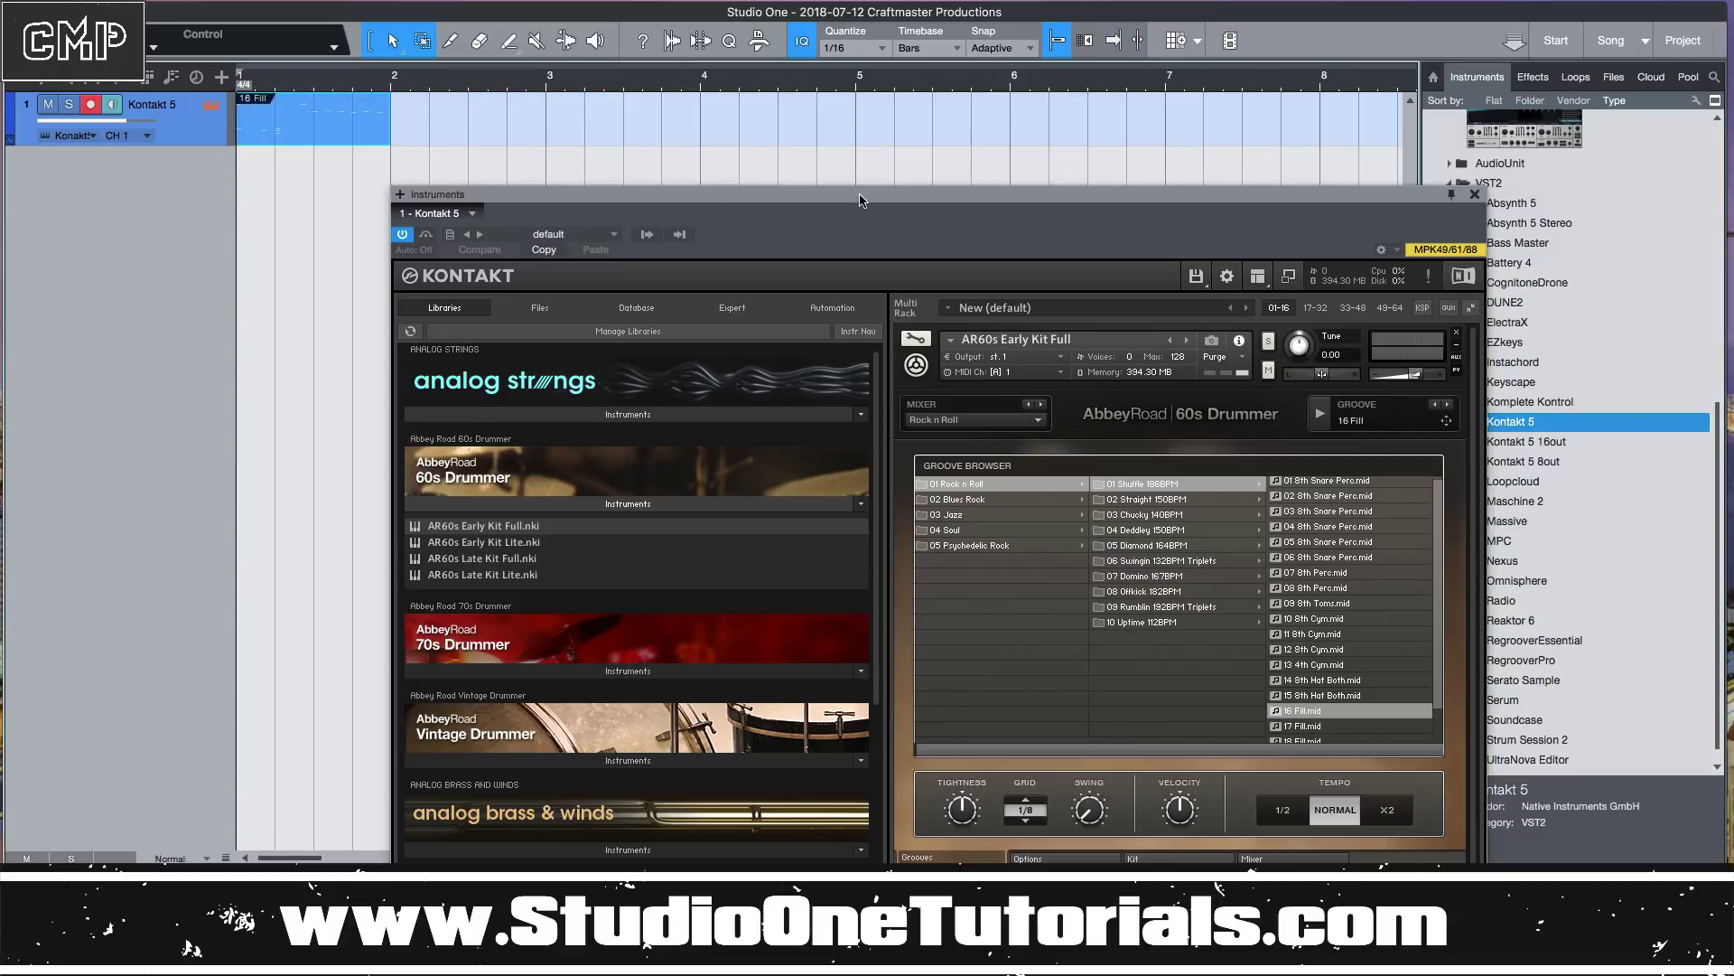
Close Kontakt and show the 16 Fill part's drum notes in a taller note editor.
click(1475, 193)
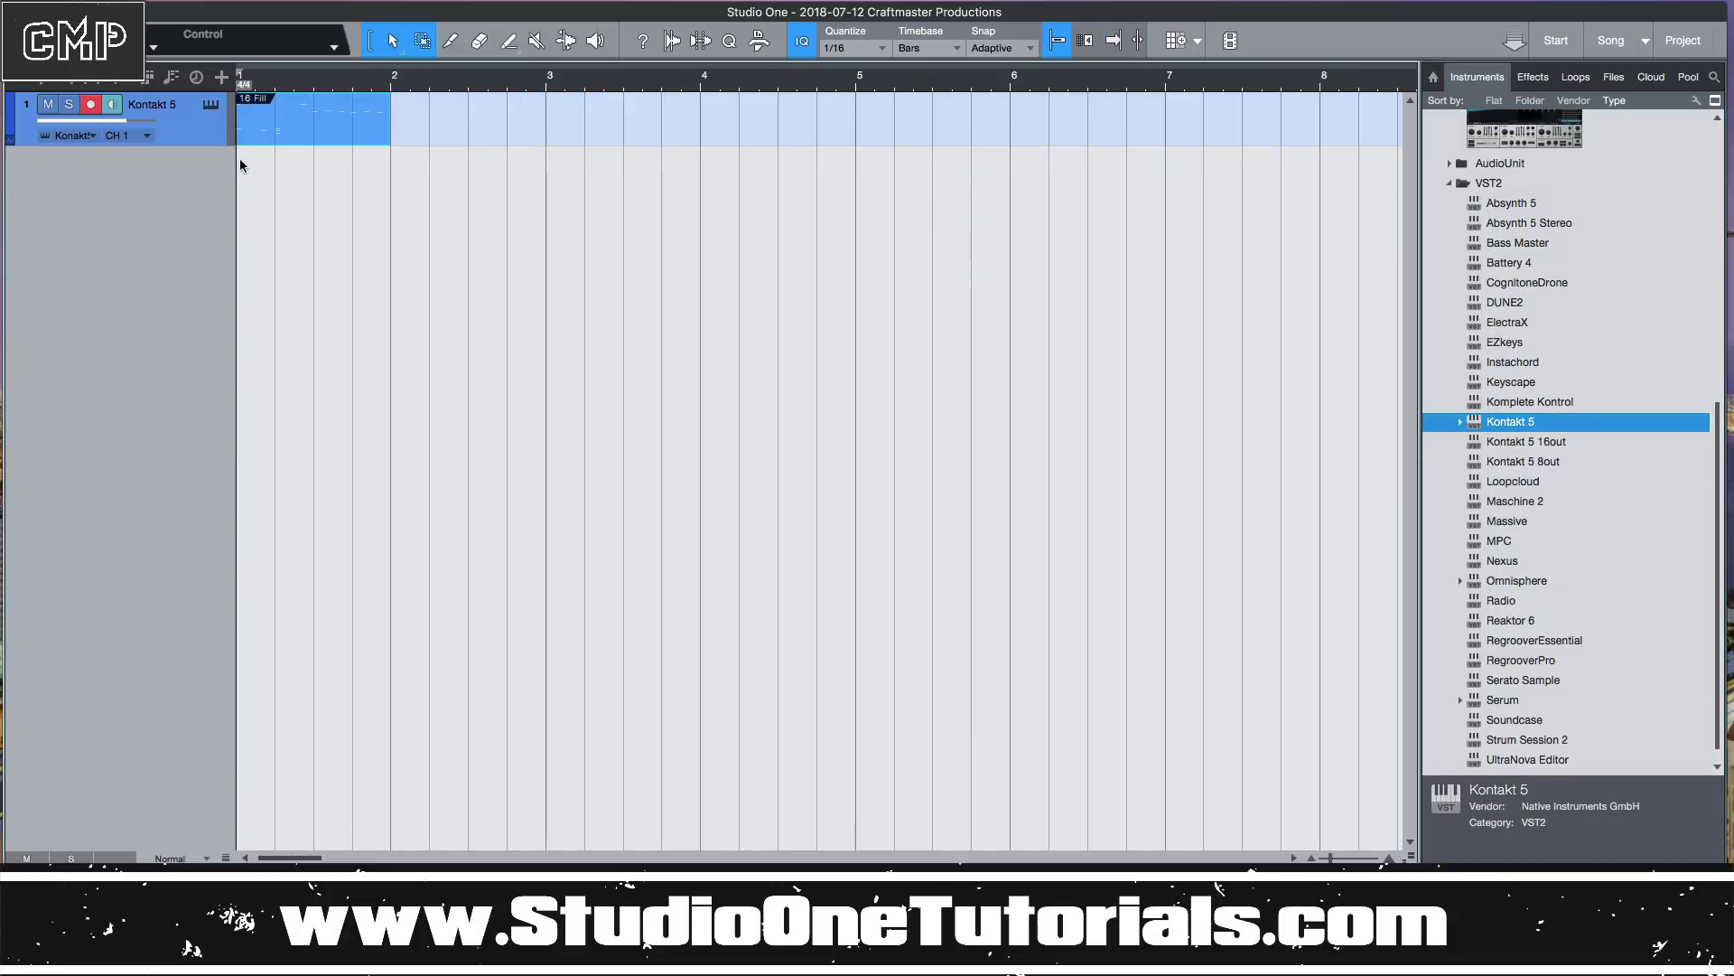
key(F2)
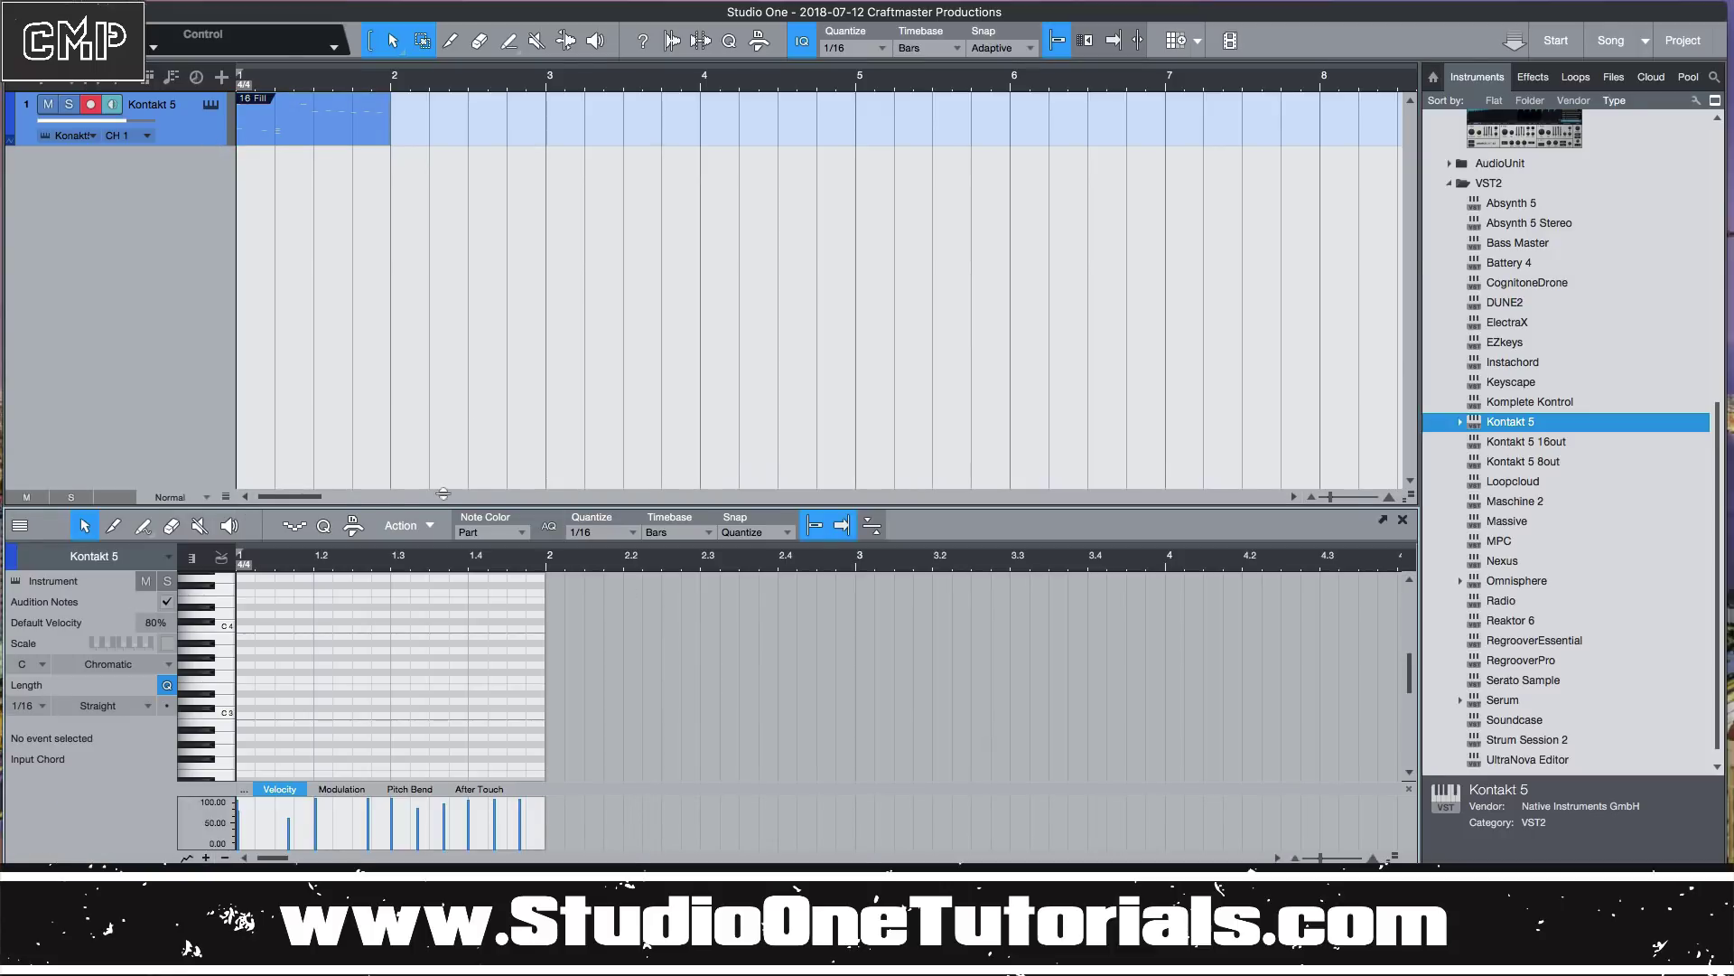
drag(438, 504, 433, 271)
scroll(411, 578, up, 2)
scroll(415, 637, down, 5)
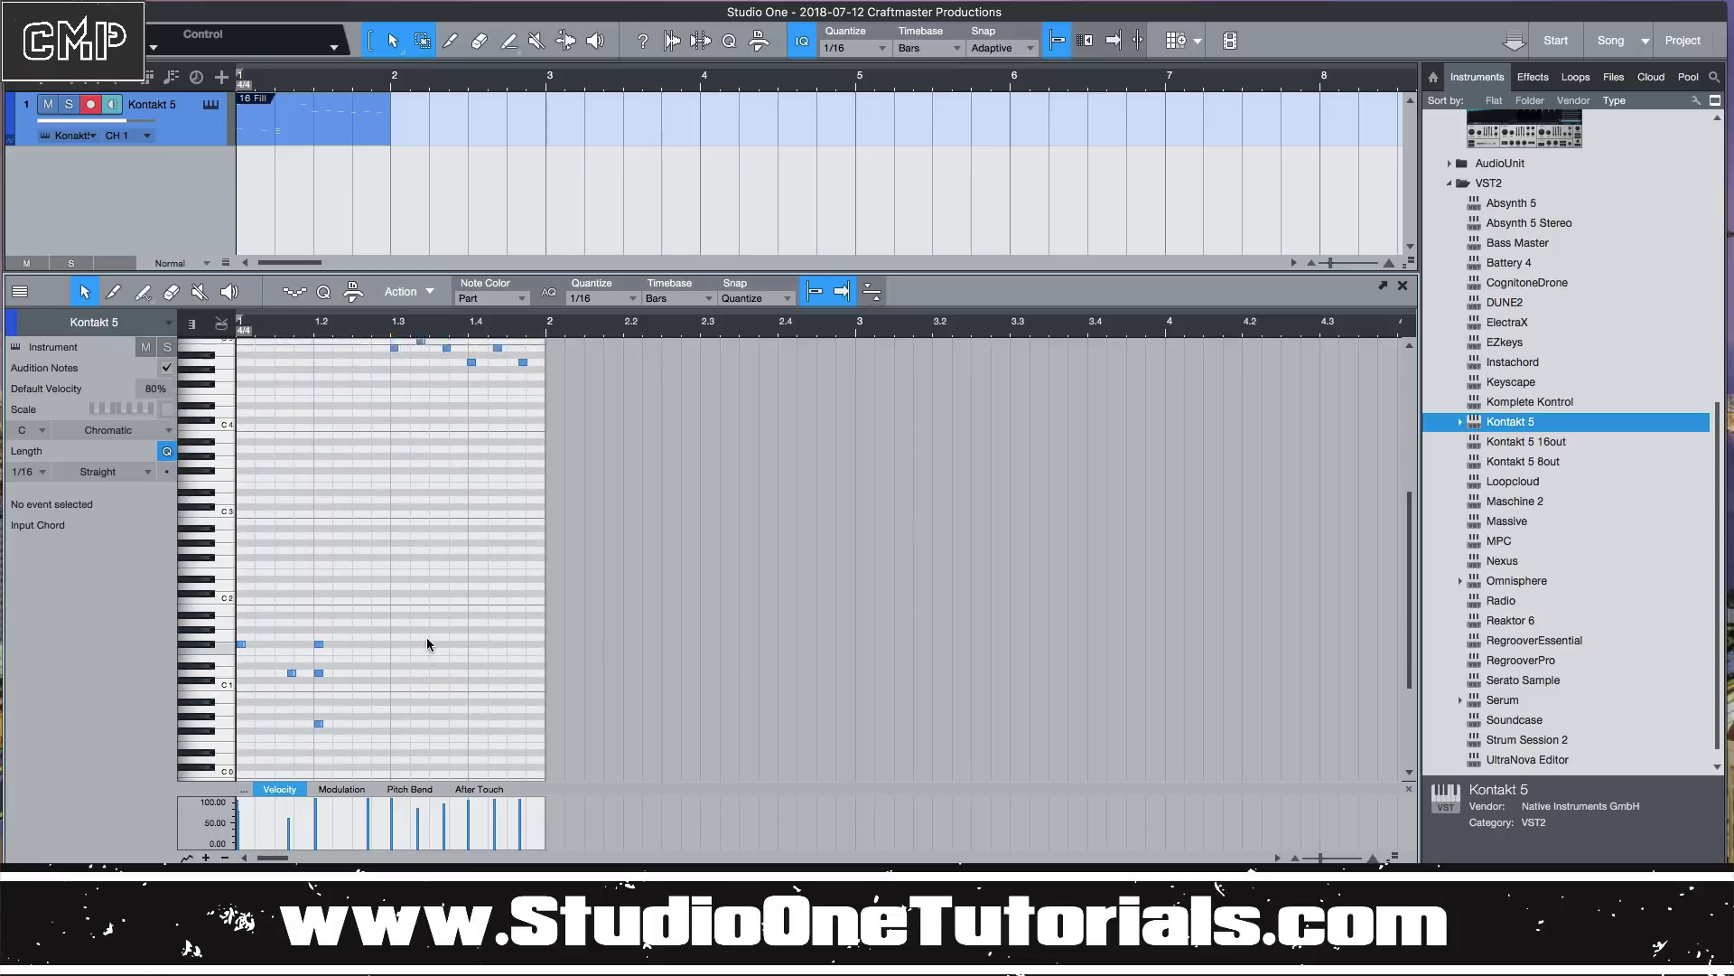
scroll(462, 507, up, 3)
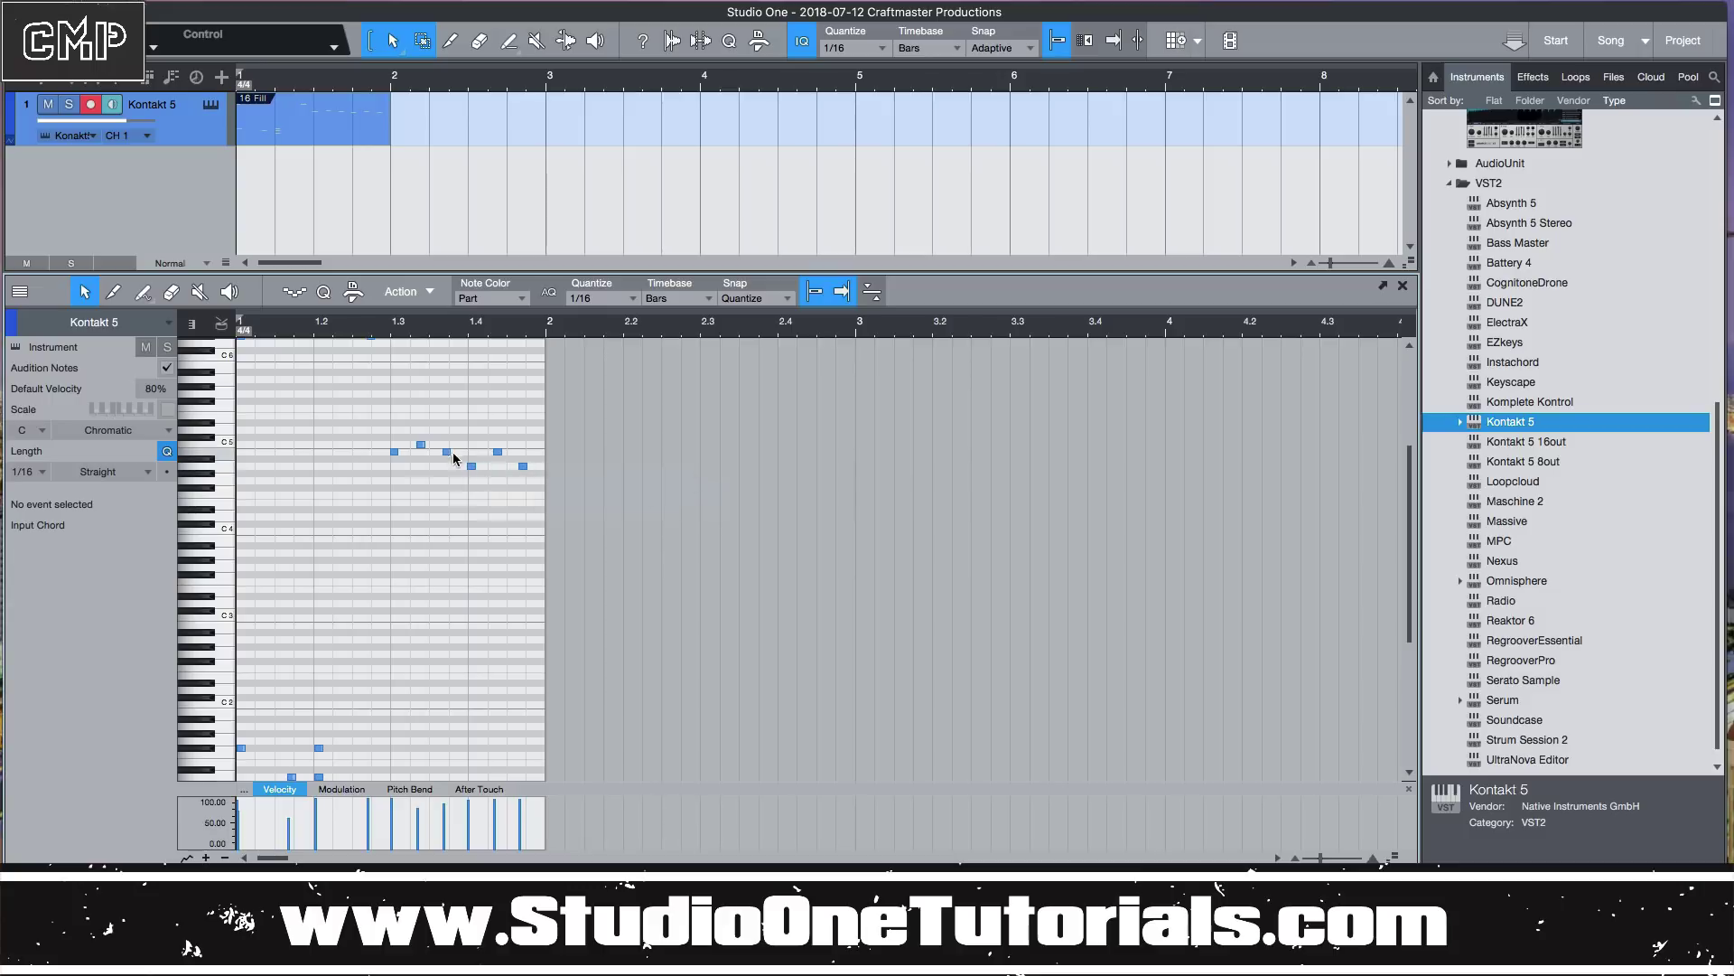
scroll(366, 394, up, 1)
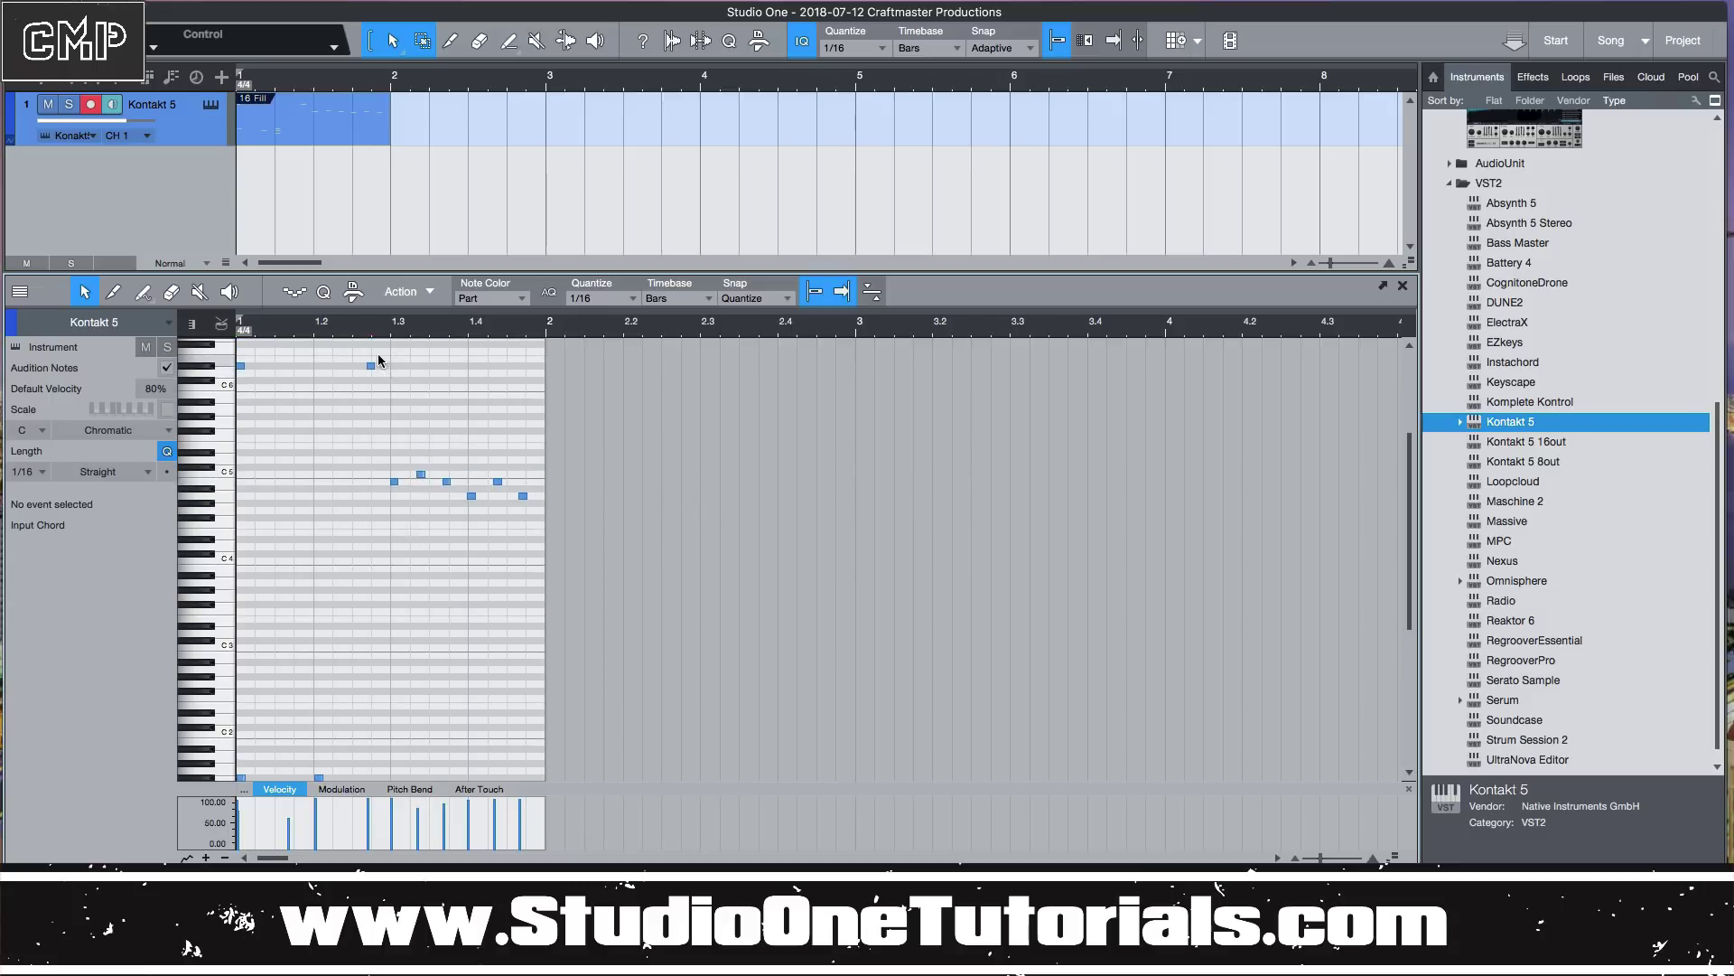
scroll(425, 557, down, 2)
scroll(425, 556, up, 6)
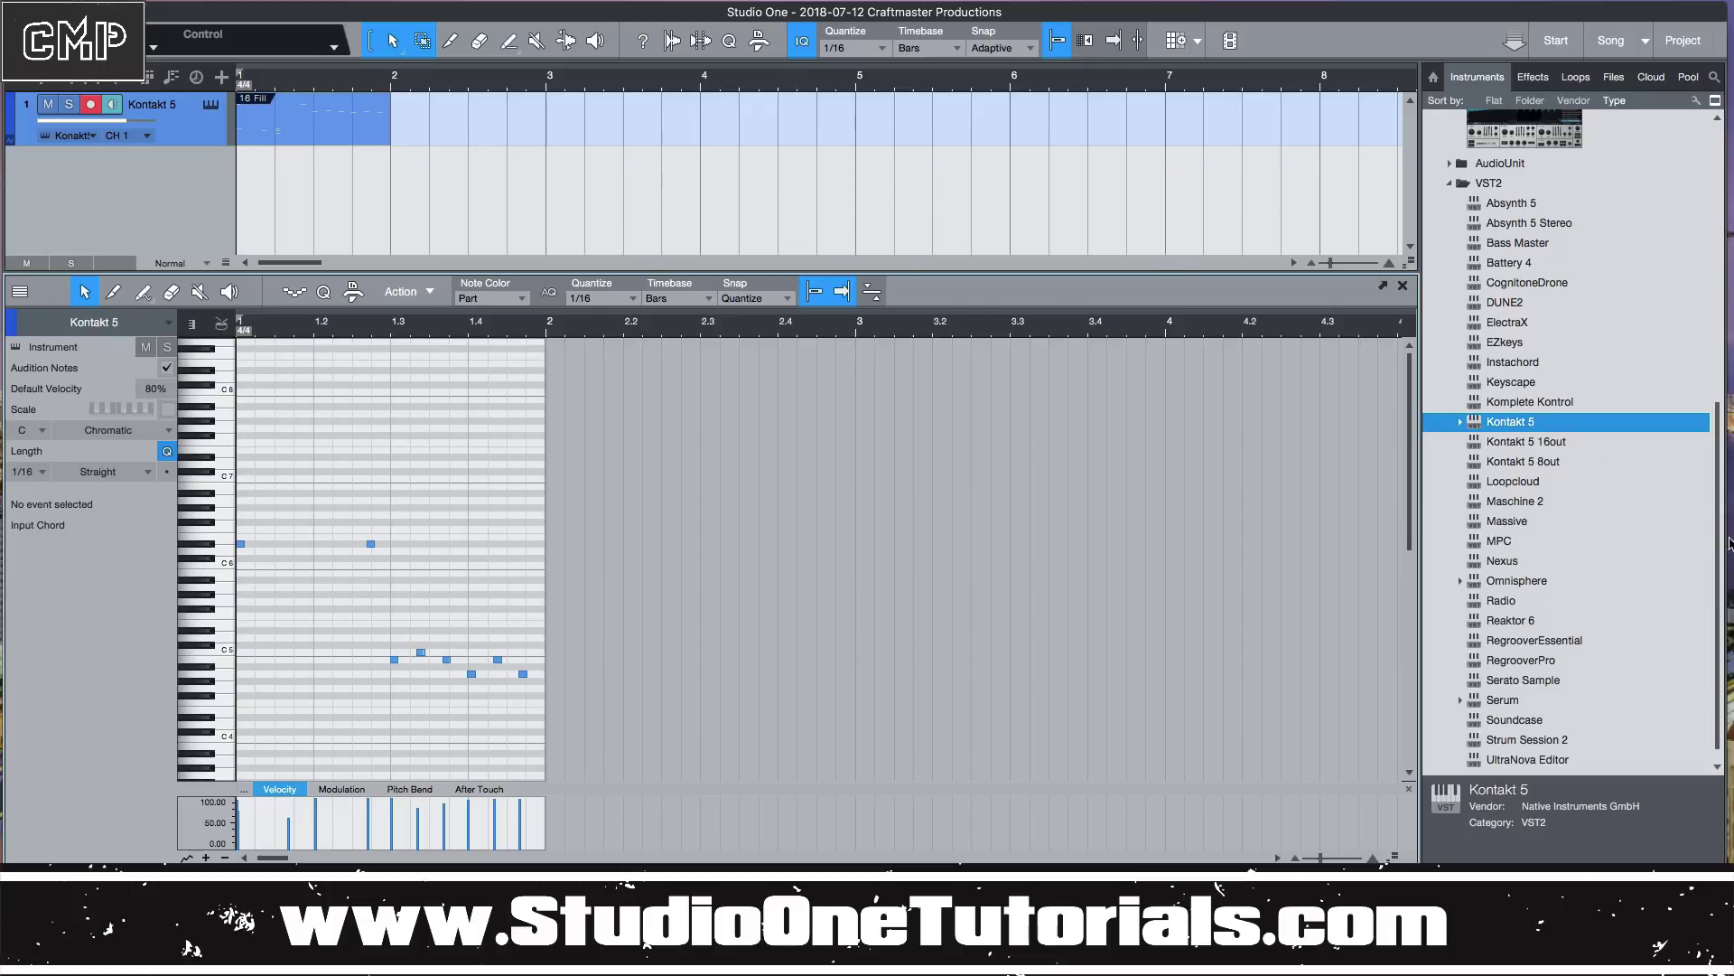
Explode the 16 Fill part by pitch onto seven tracks: D#6, F#1, D1, G0, B4, C5, A4.
right_click(308, 138)
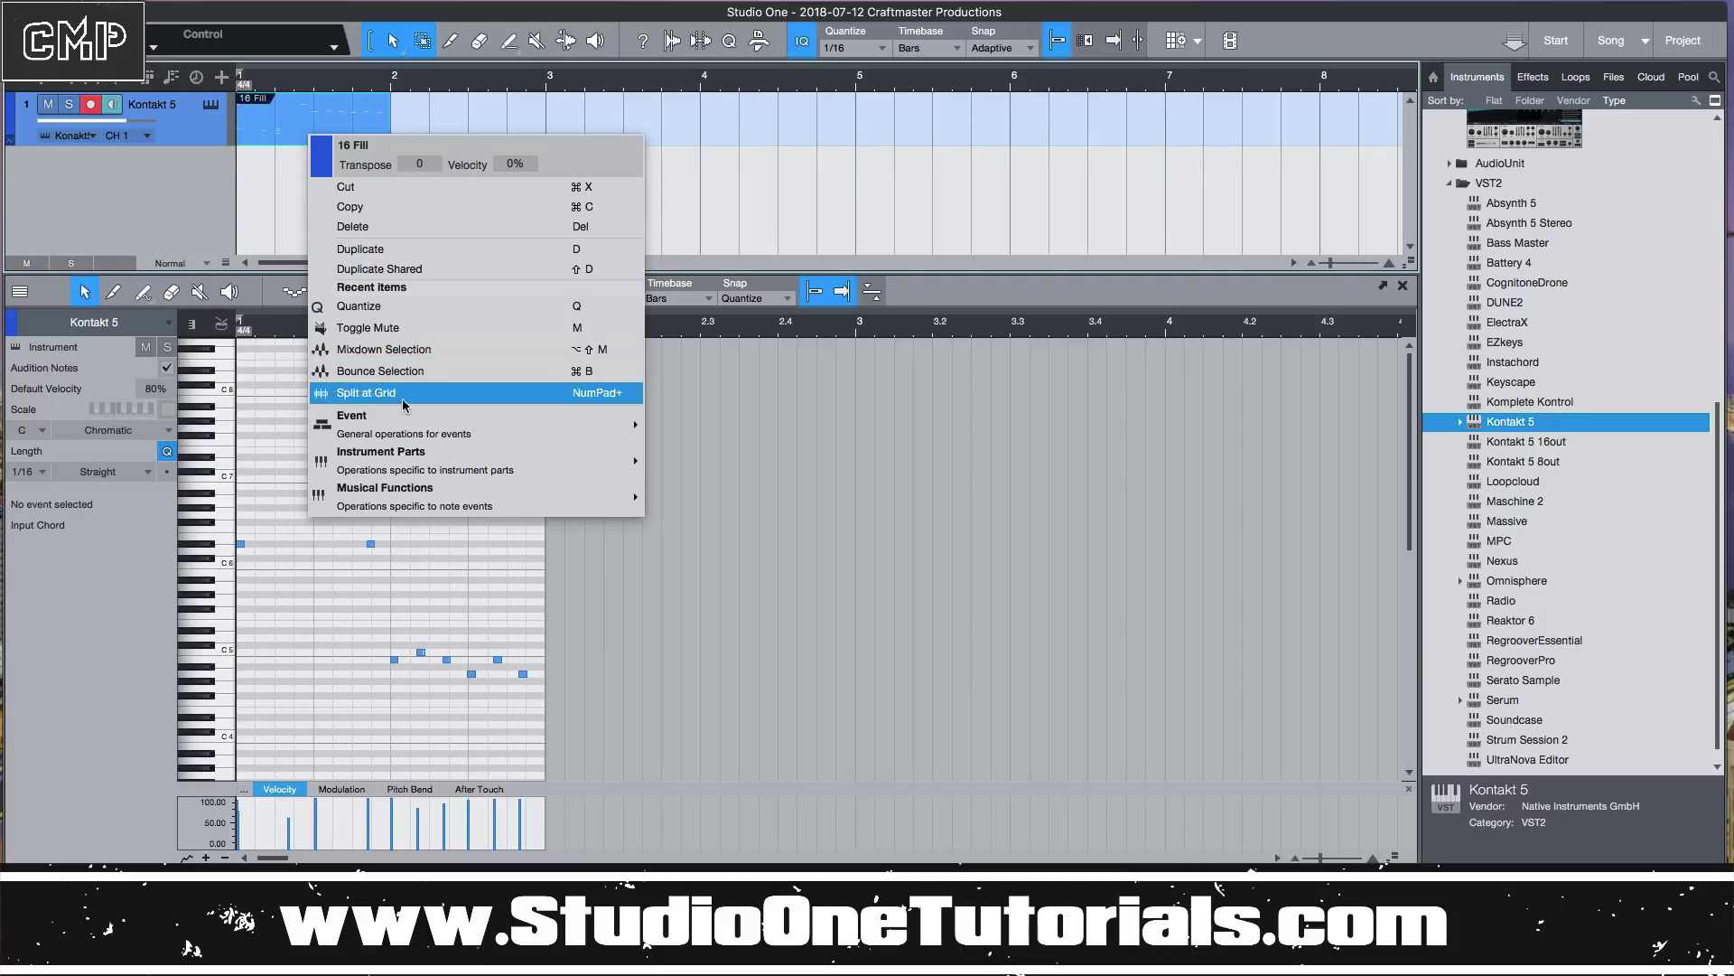
mouse_move(409, 432)
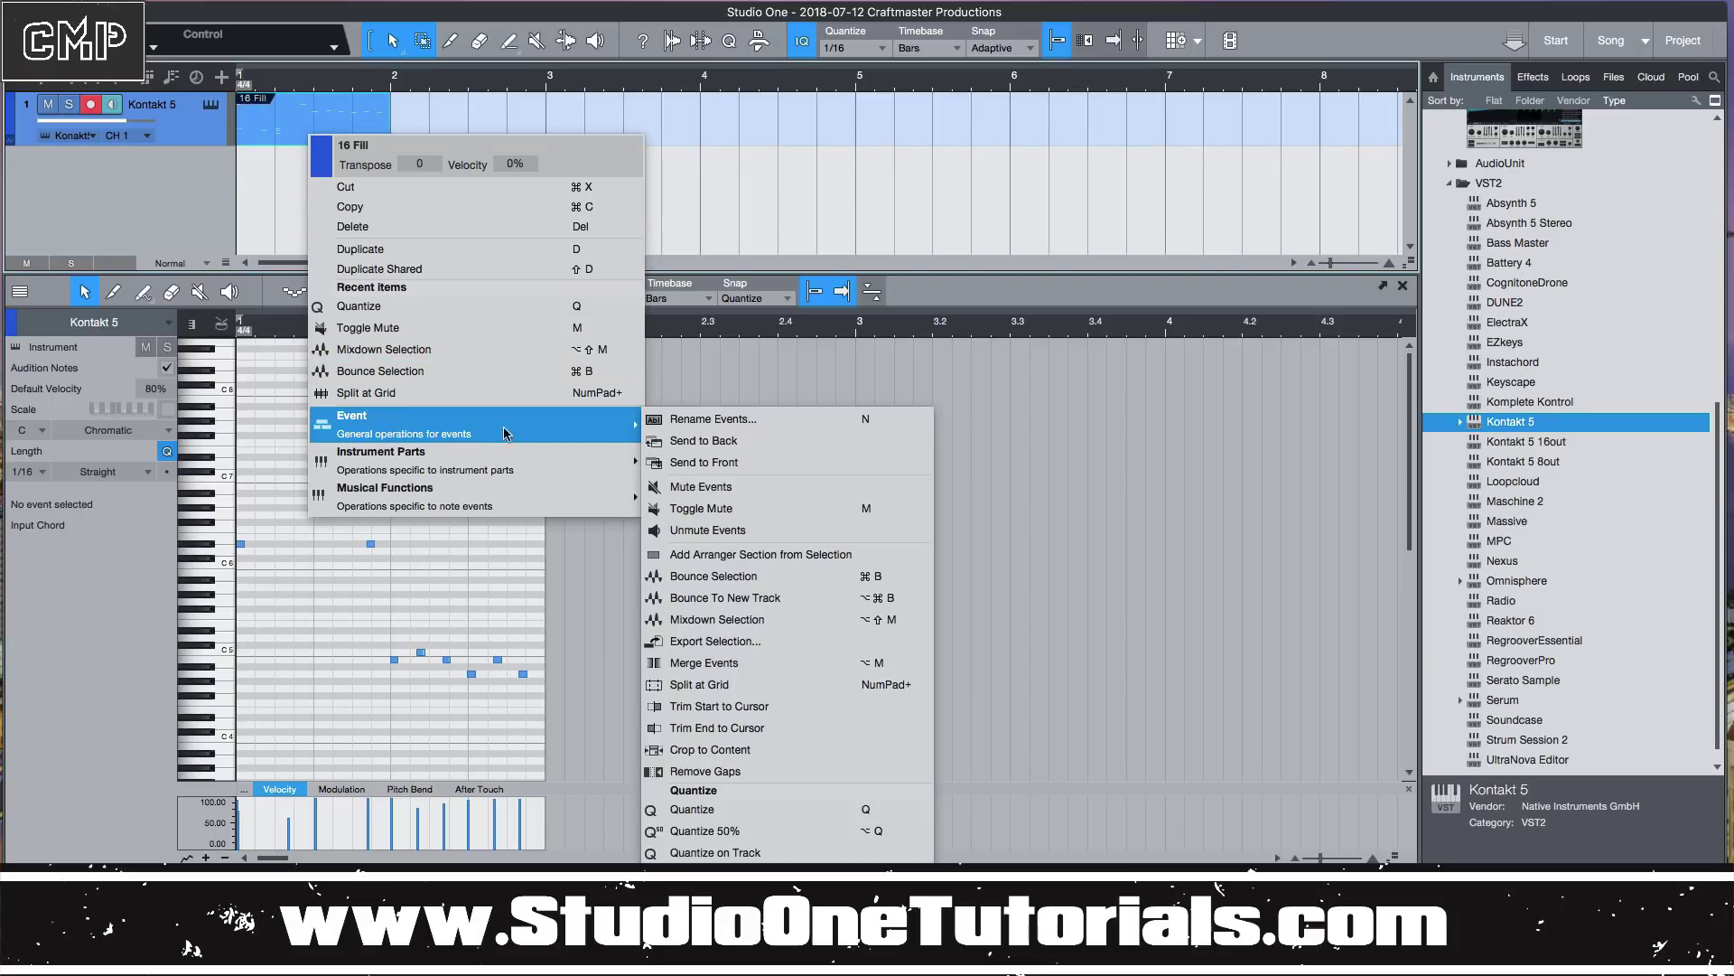
mouse_move(632, 457)
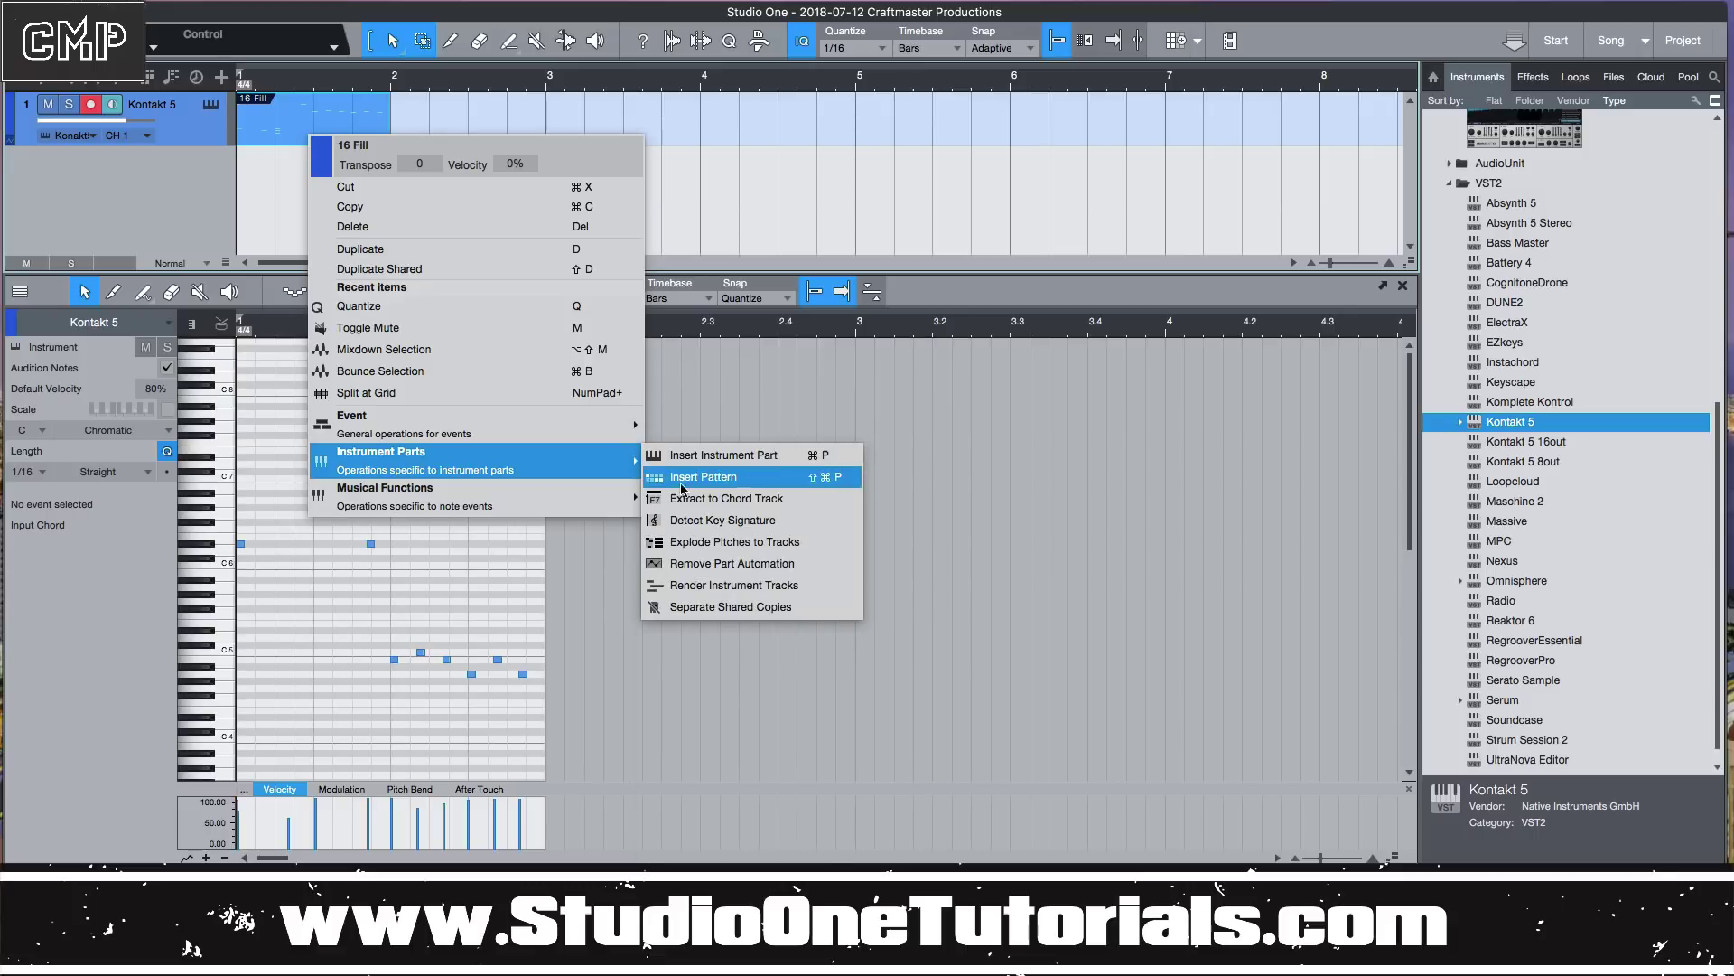
click(788, 542)
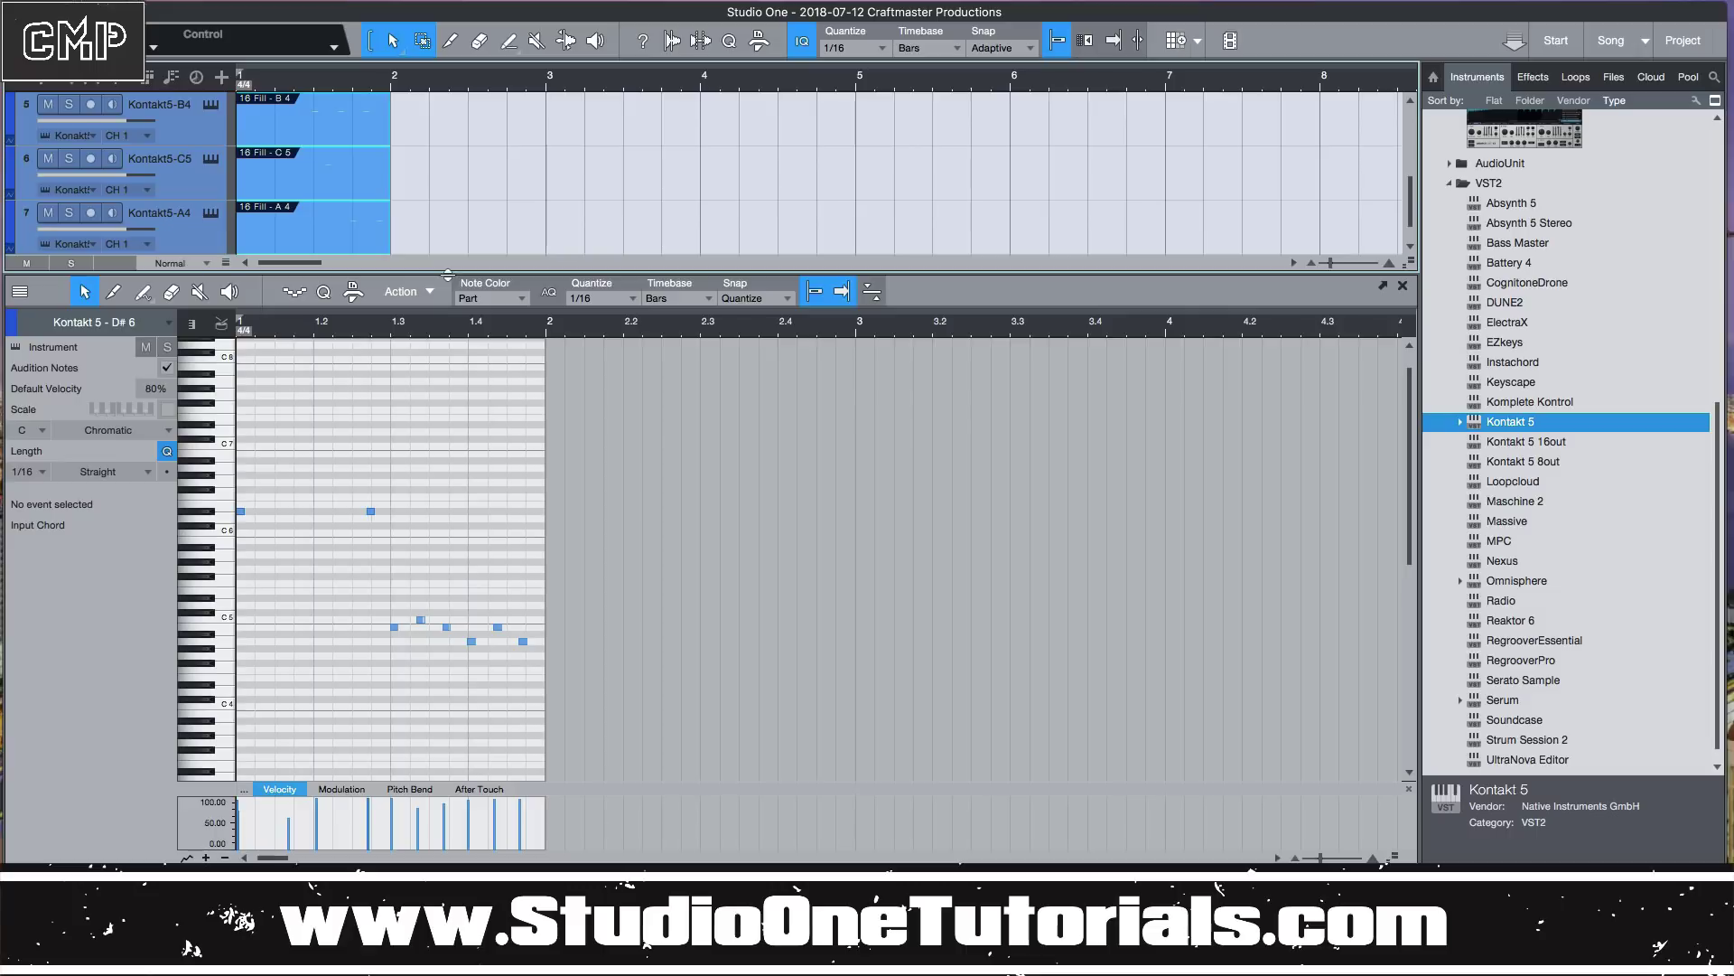
drag(447, 274, 452, 595)
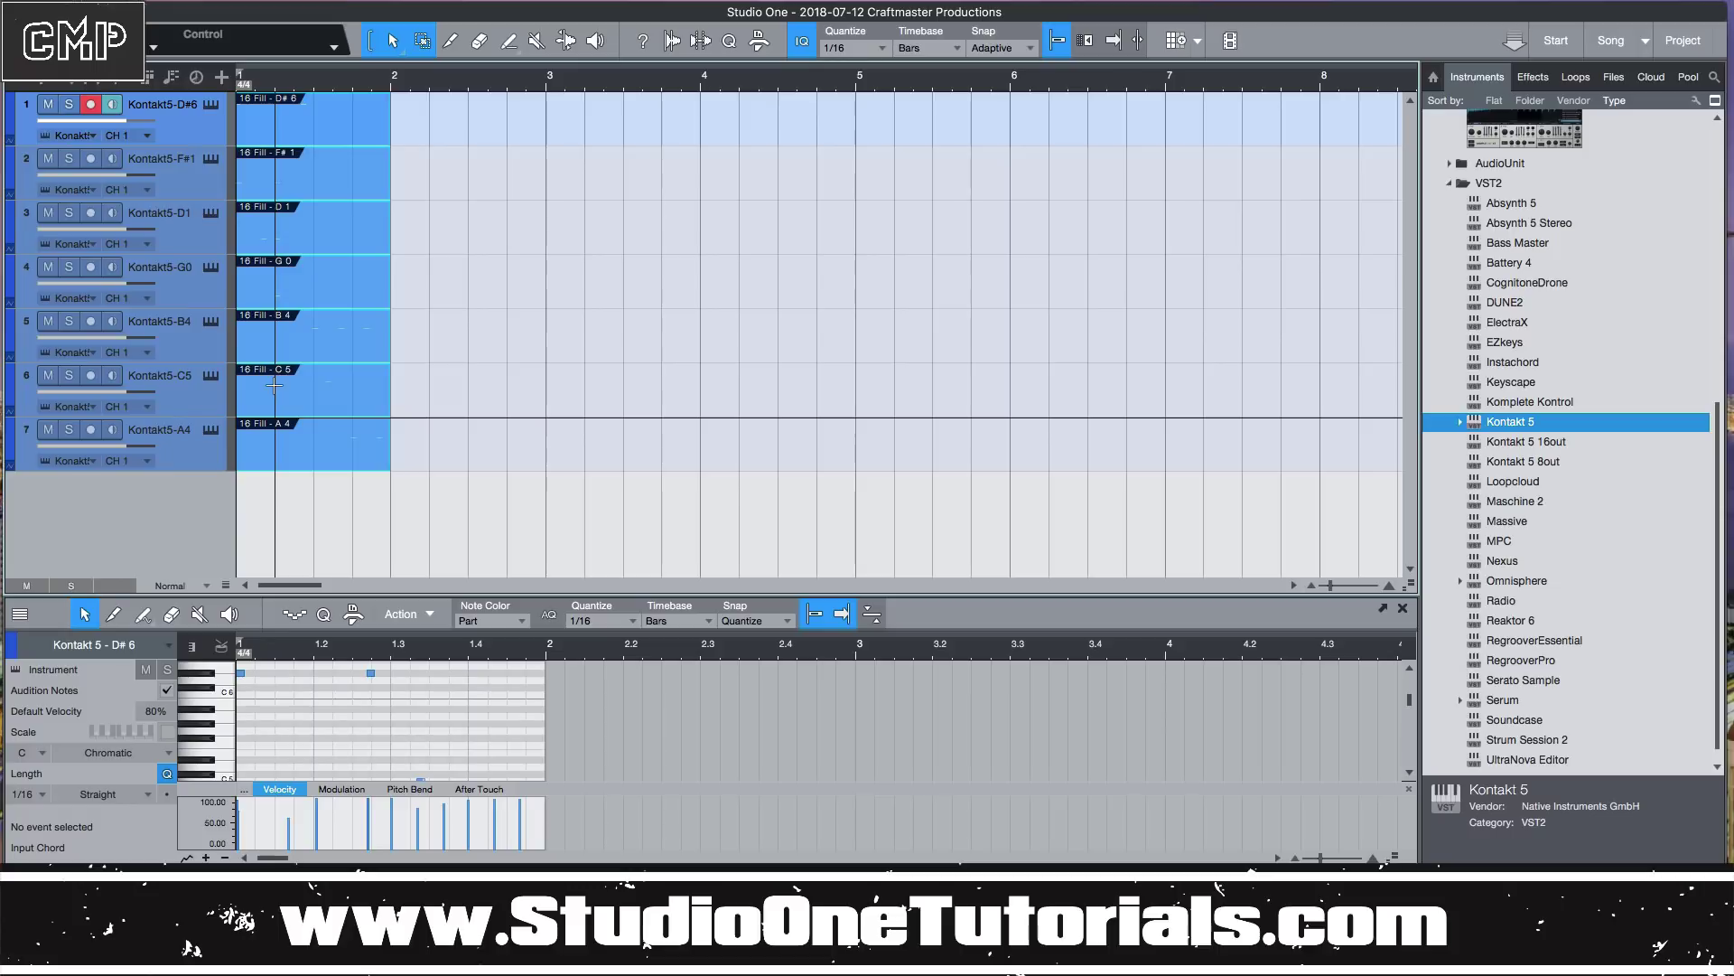
Render the selected tracks to audio and audition the D#6 and F#1 tracks soloed.
key(ctrl+b)
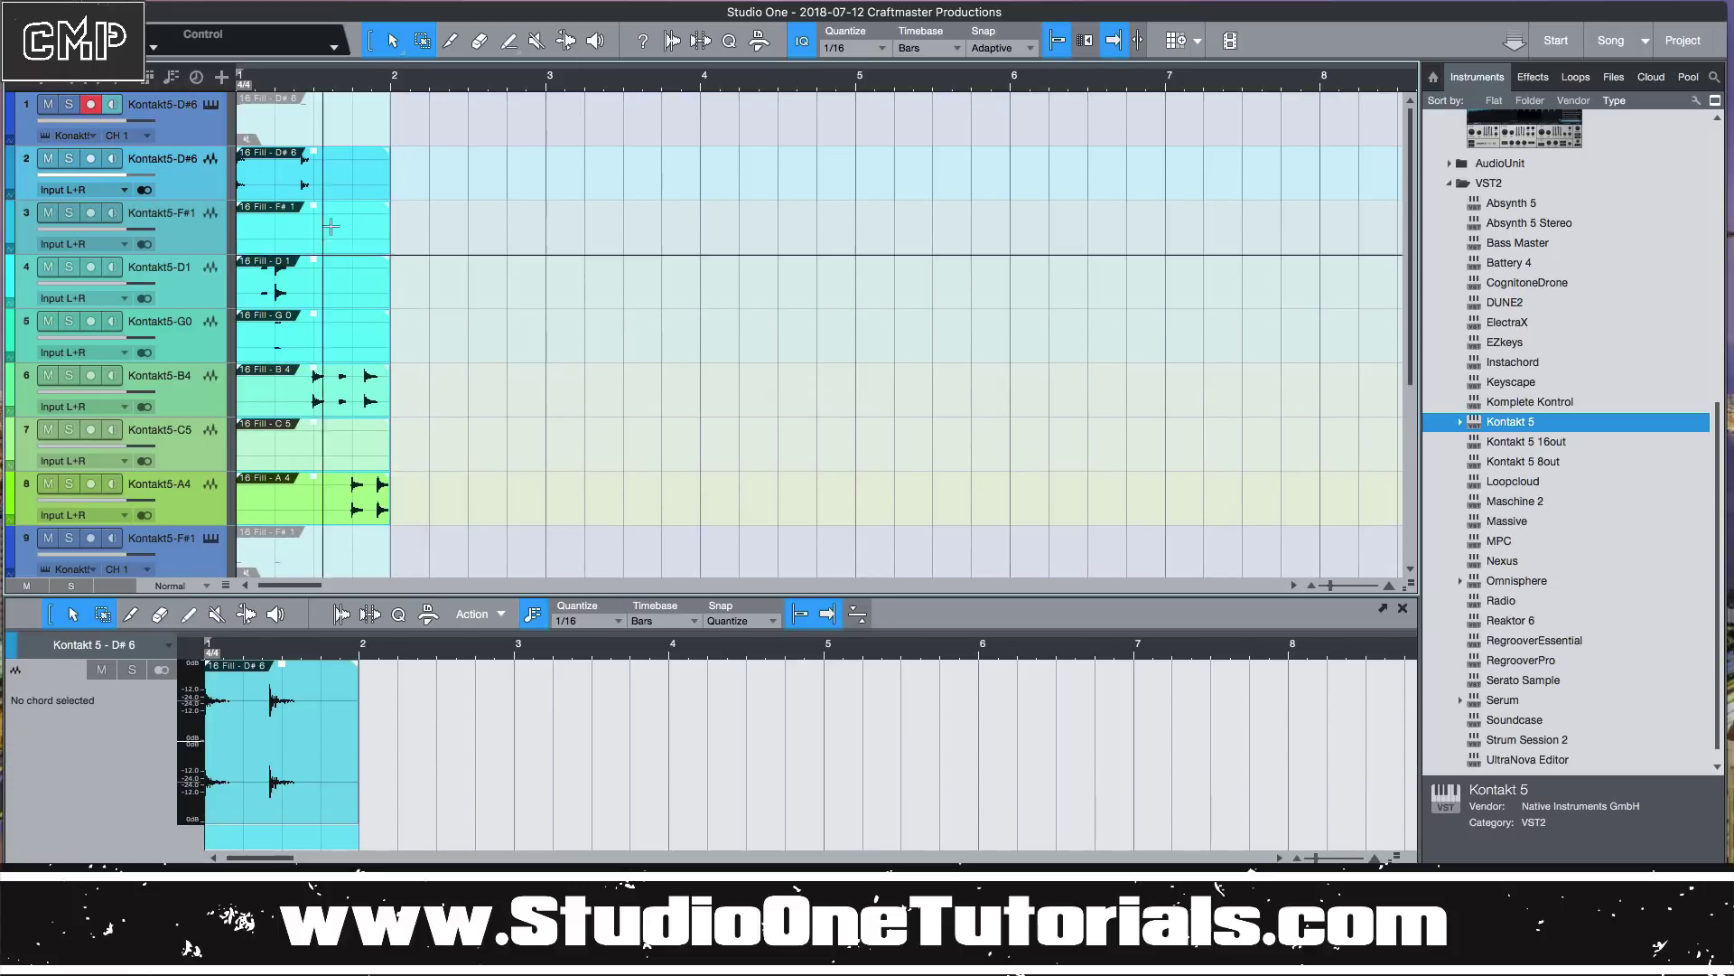
click(69, 159)
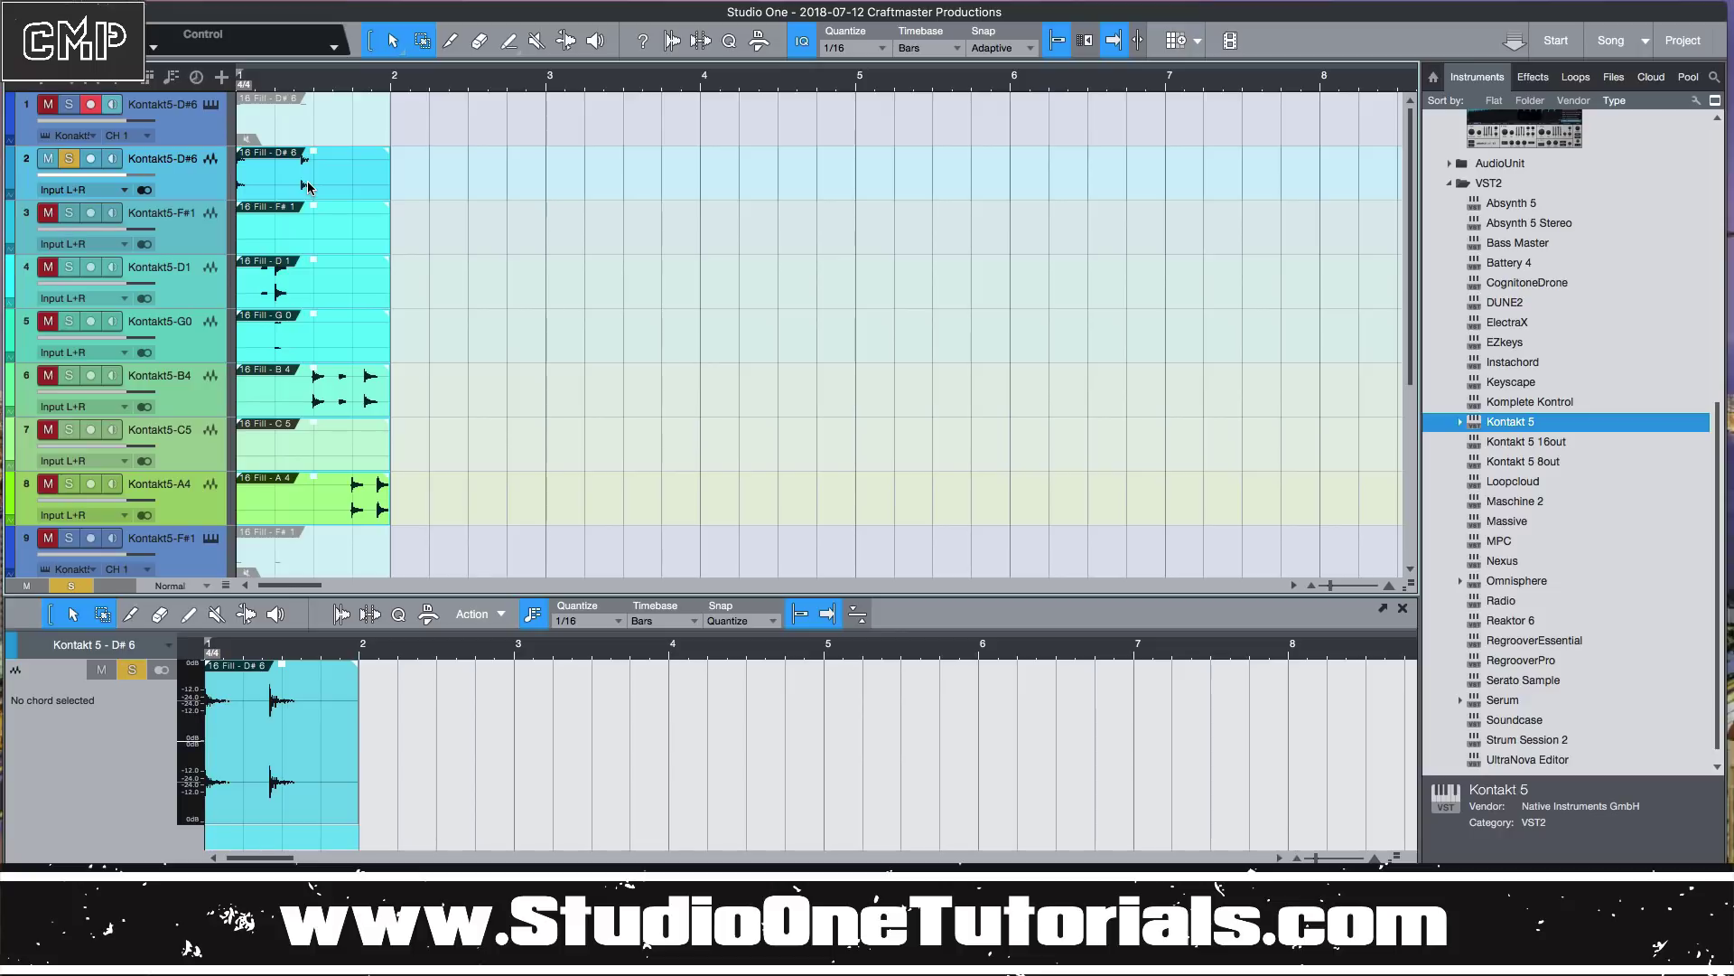
key(space)
key(space)
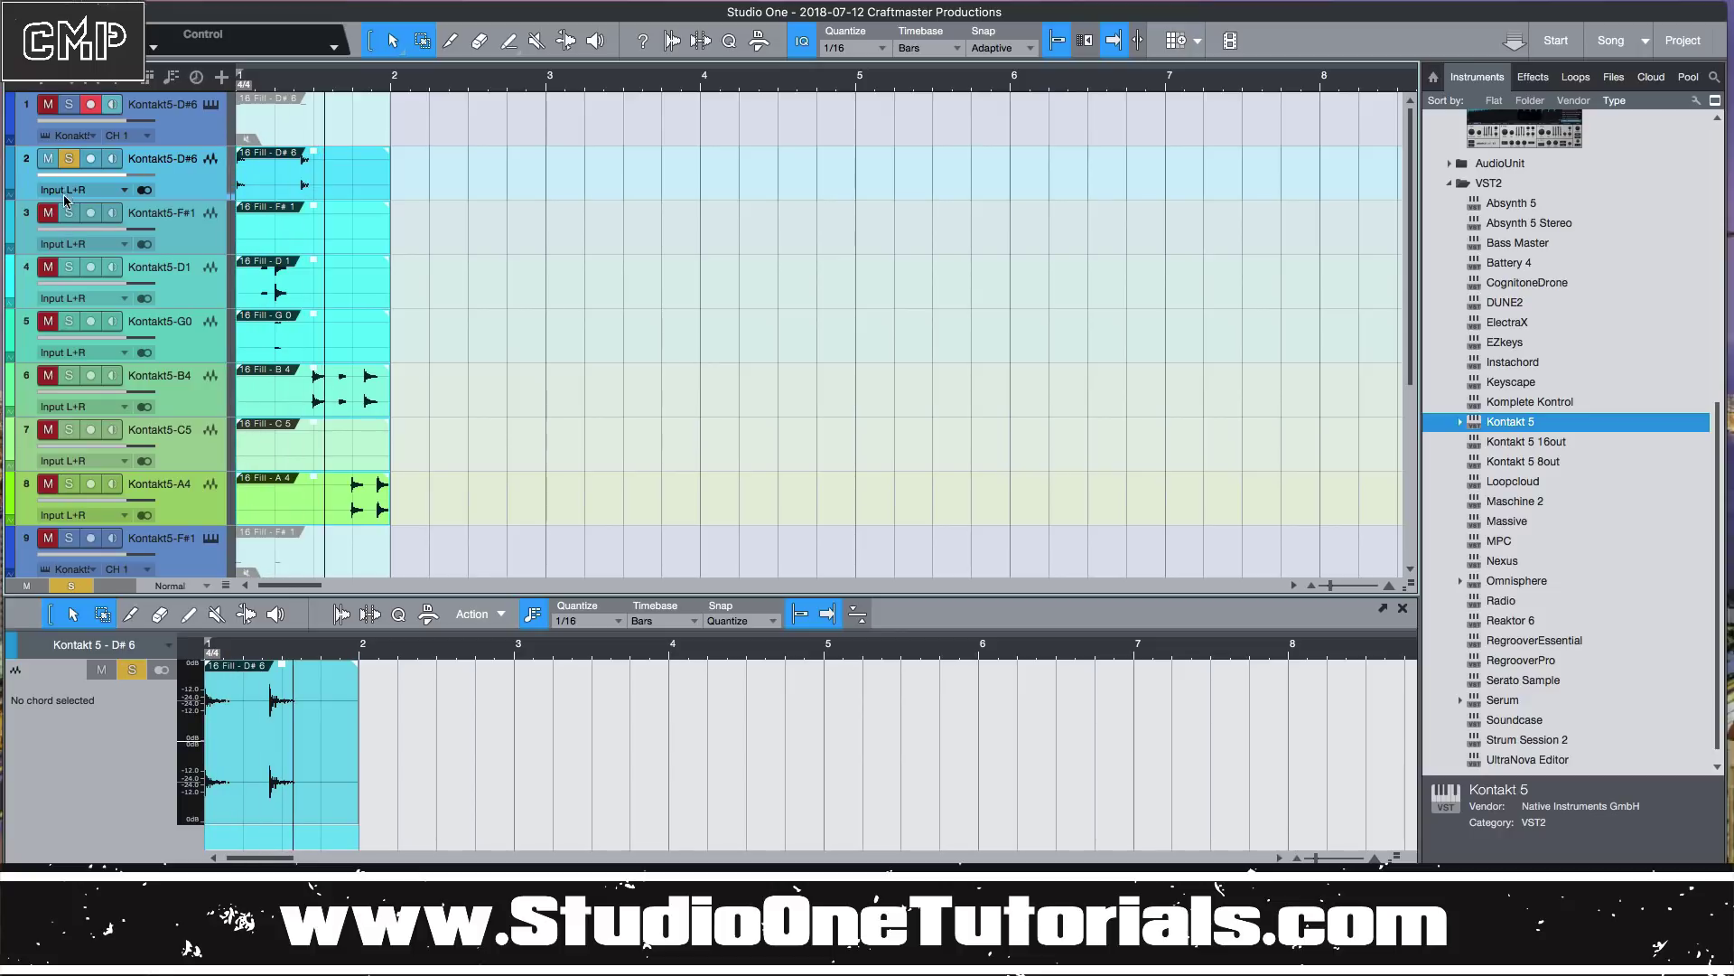
click(69, 213)
click(73, 159)
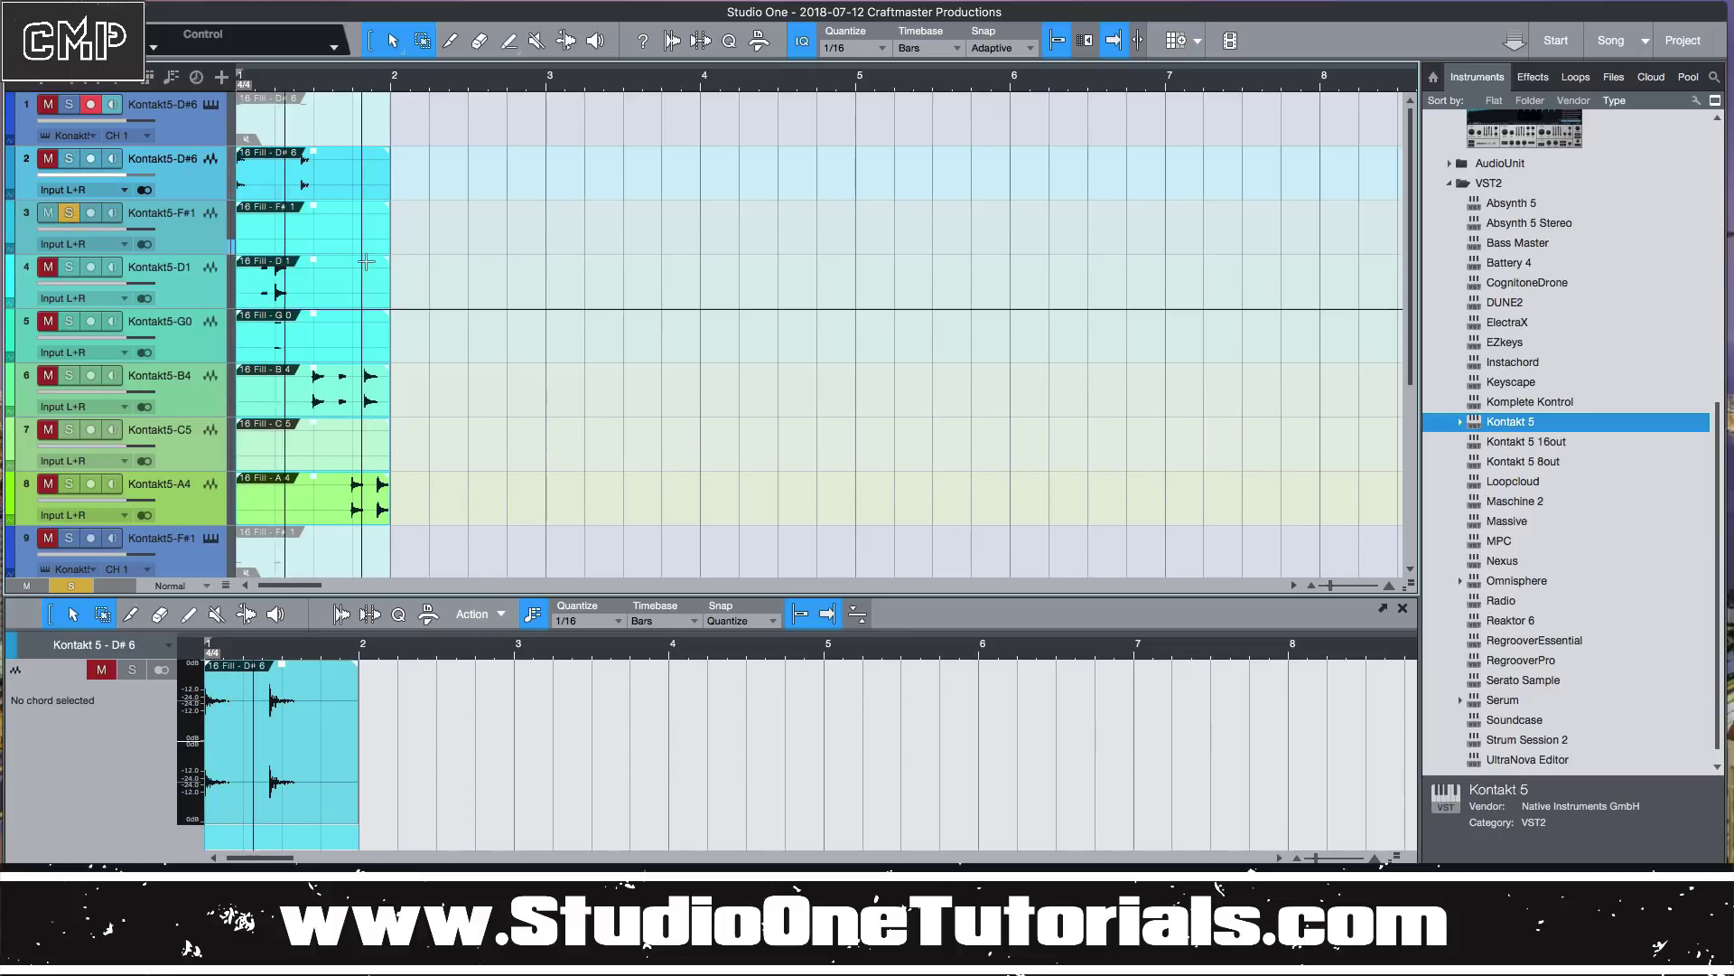
click(69, 213)
Solo the D1, B4, A4 and C5 audio tracks in turn, then stop playback.
click(69, 266)
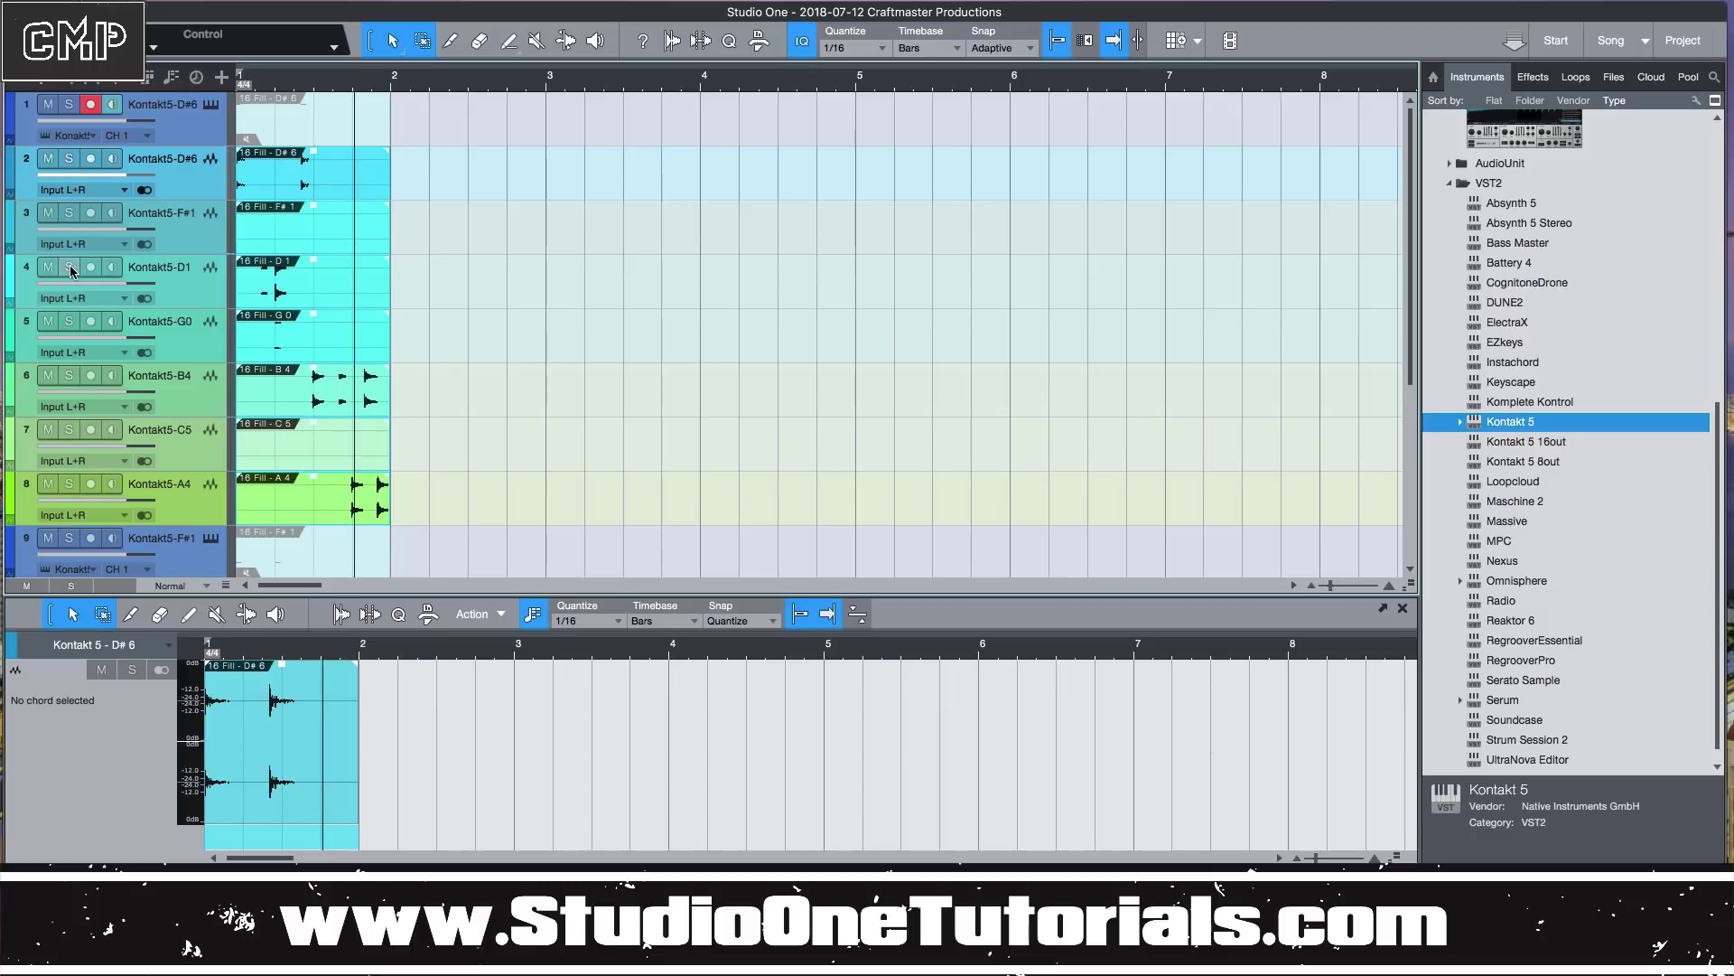
click(69, 266)
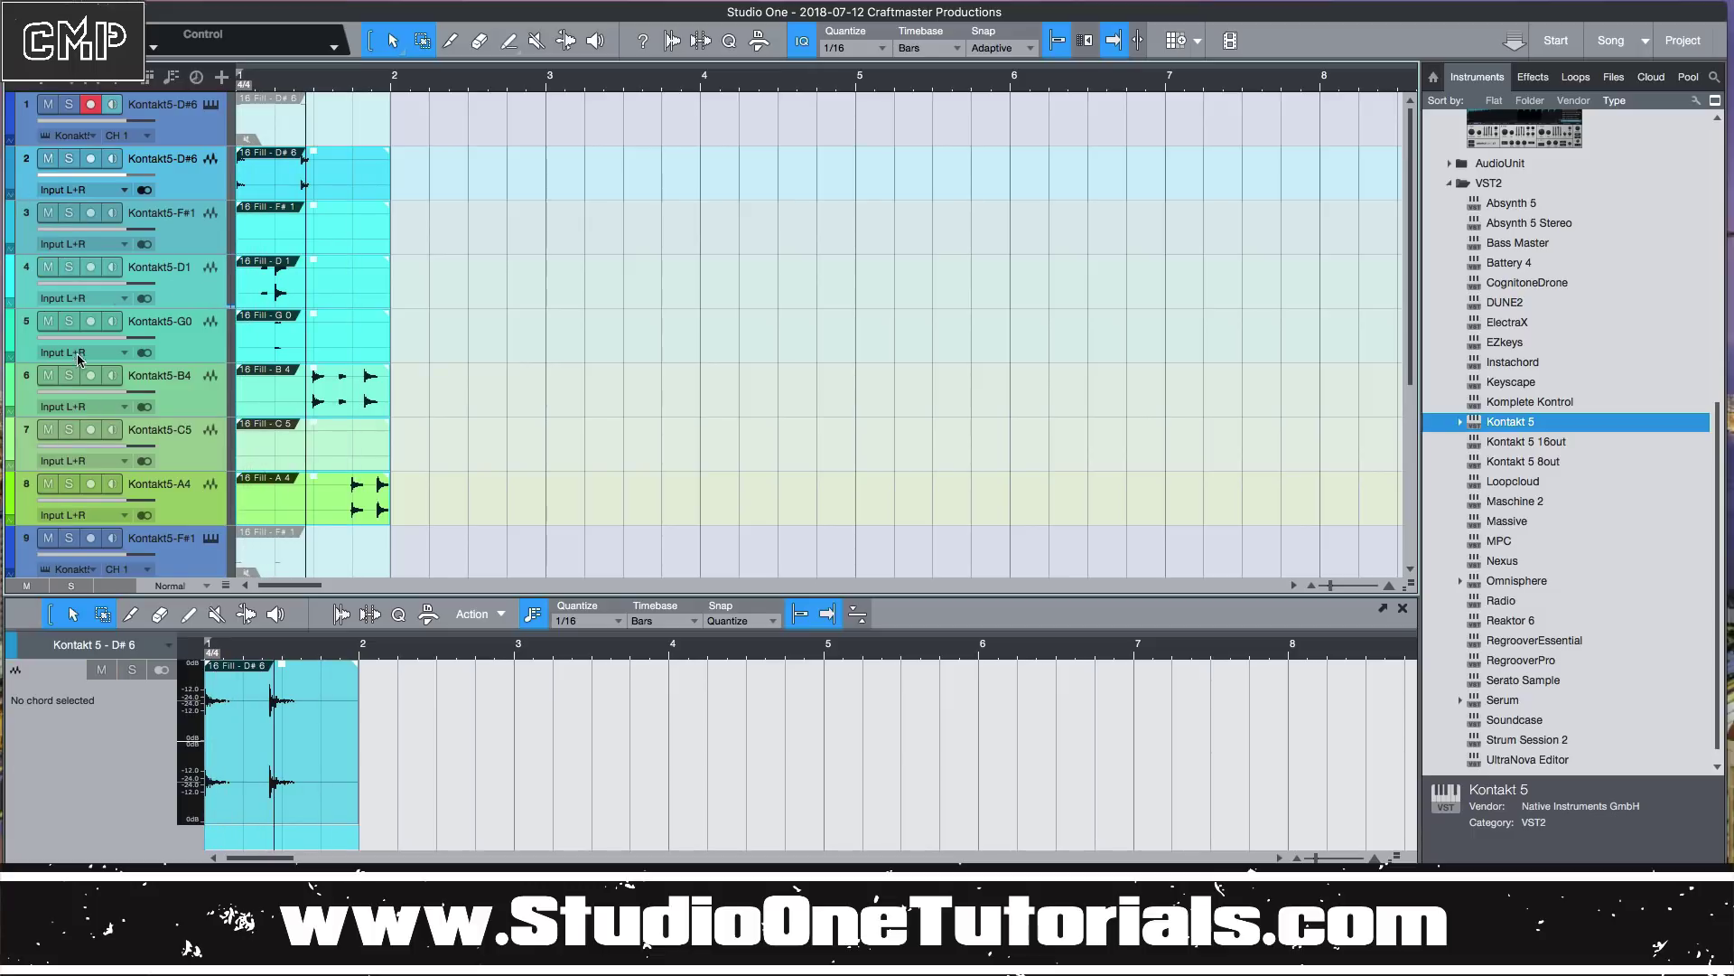
click(69, 375)
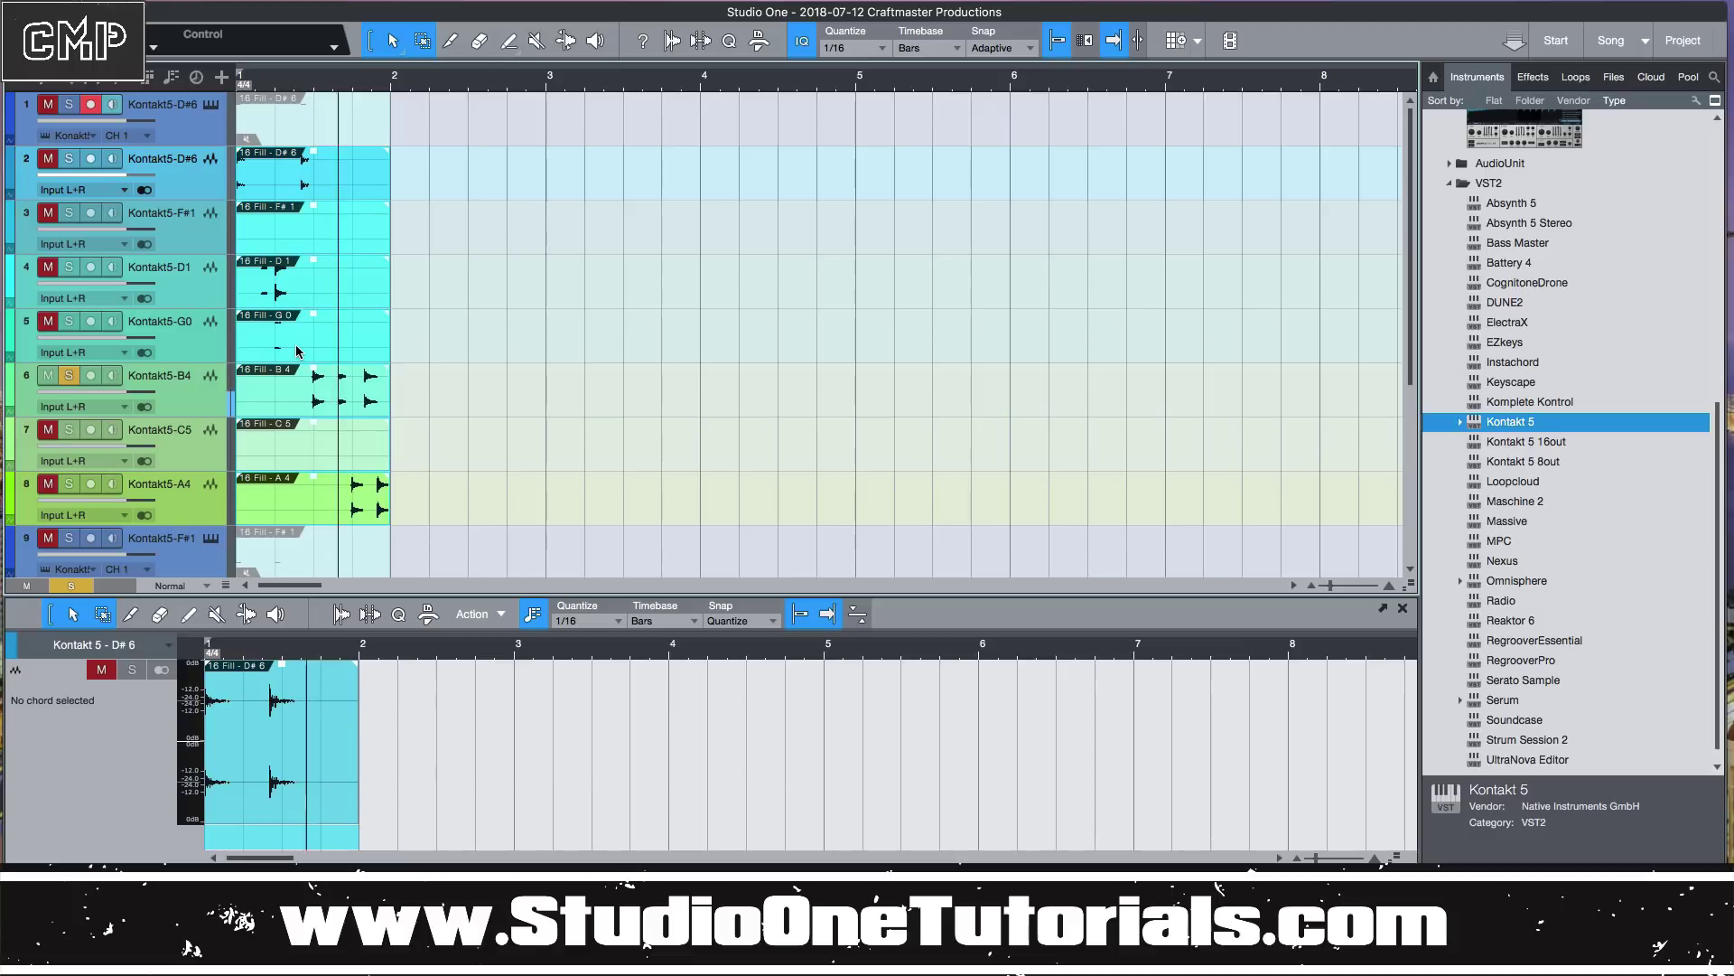
click(68, 375)
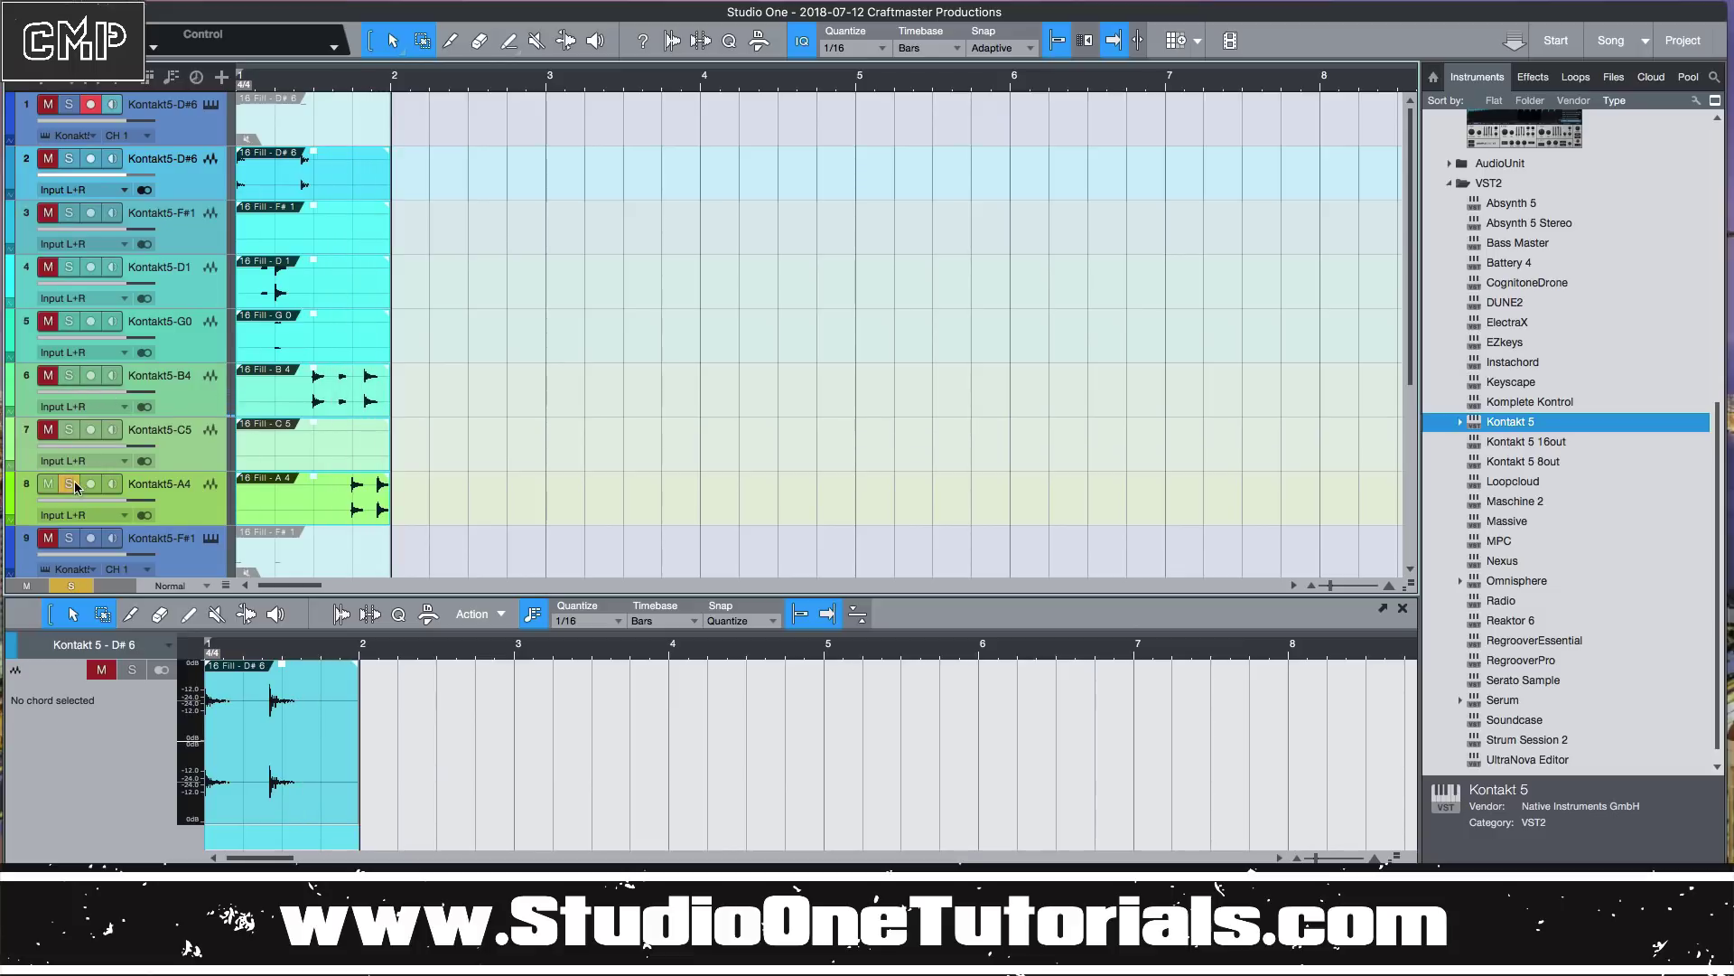
click(69, 483)
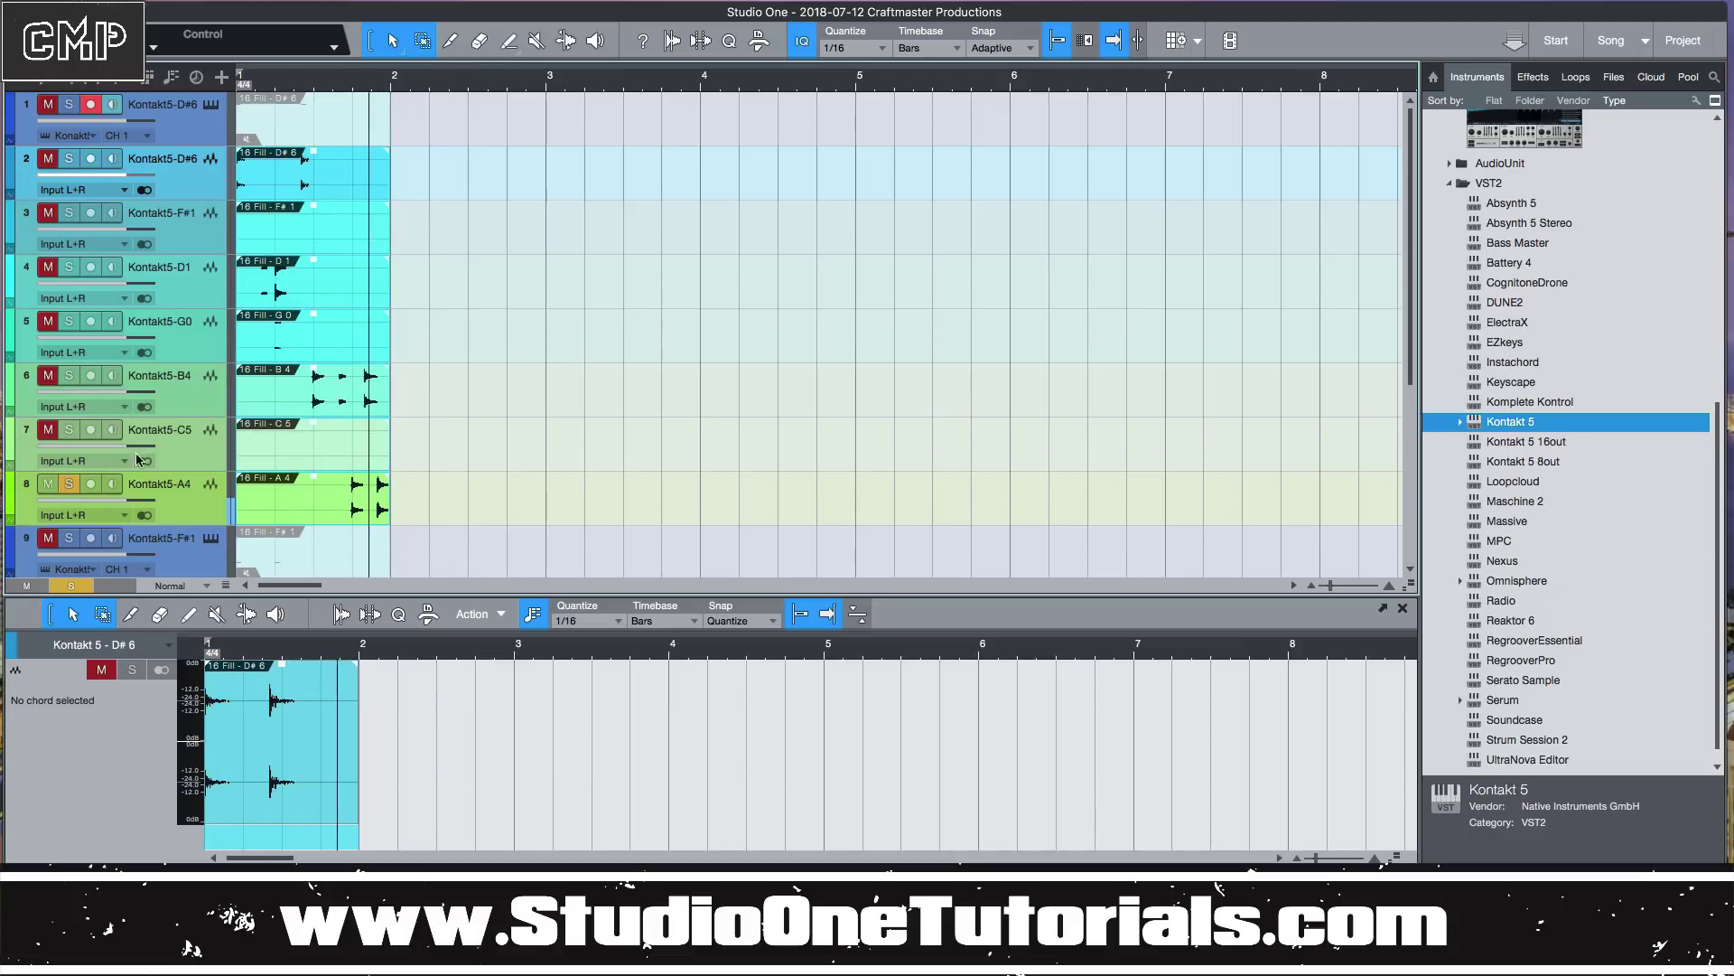
click(69, 483)
click(68, 429)
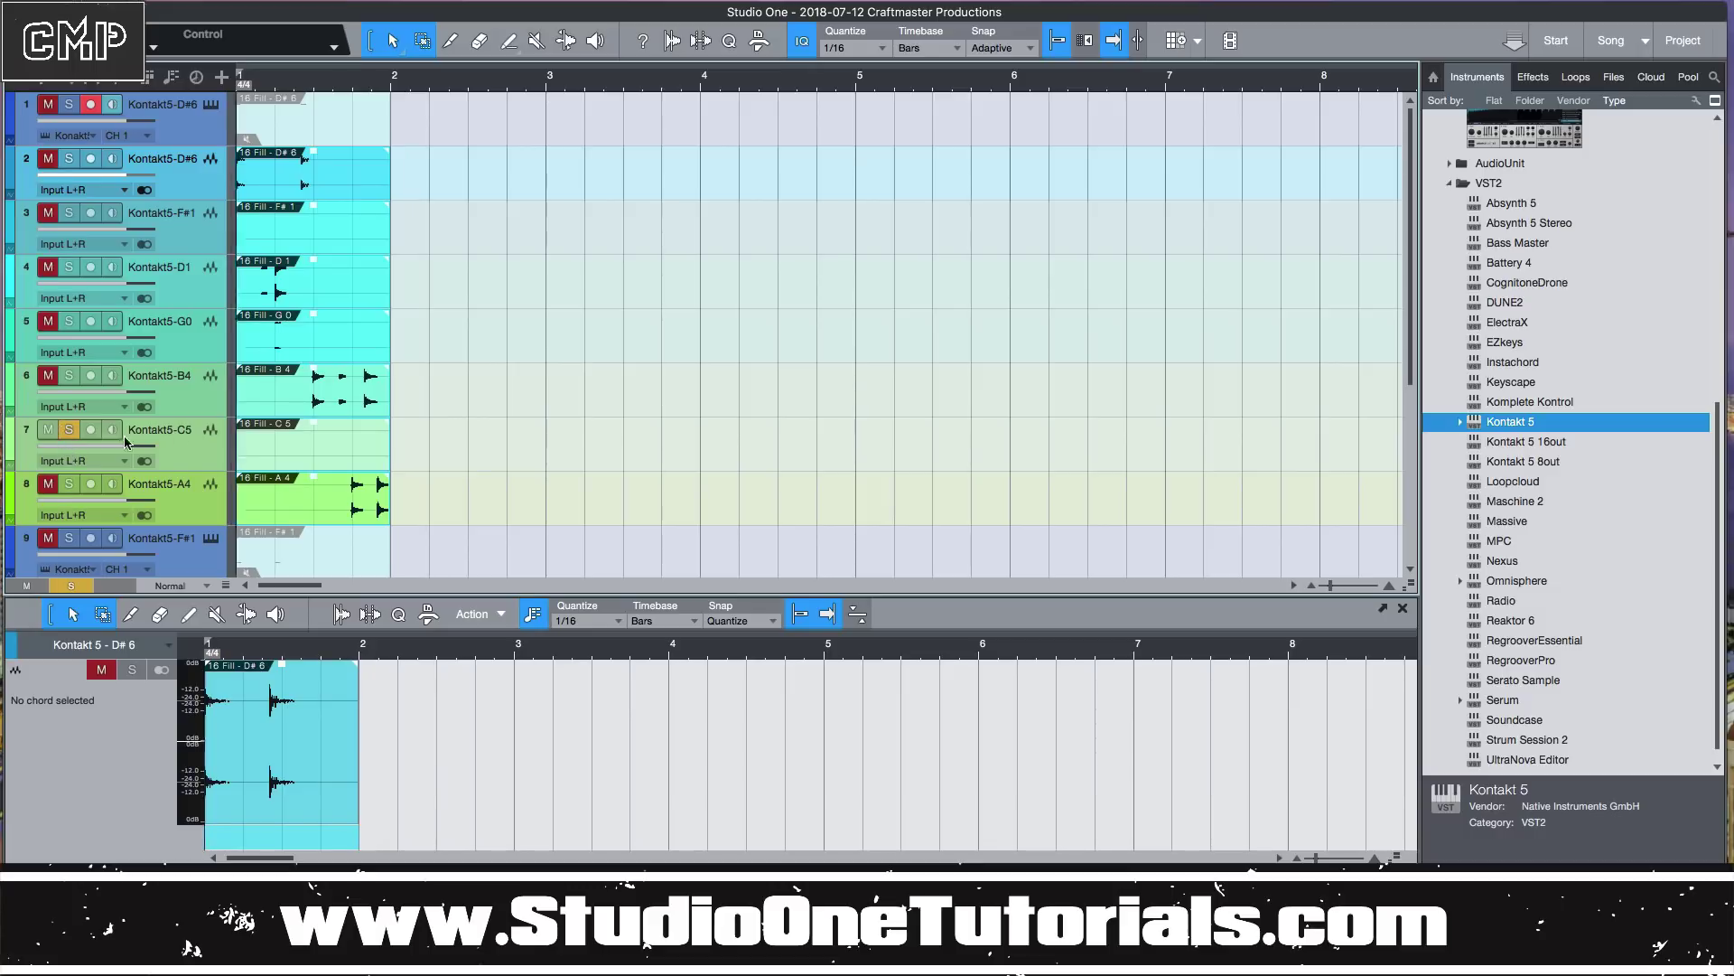
key(space)
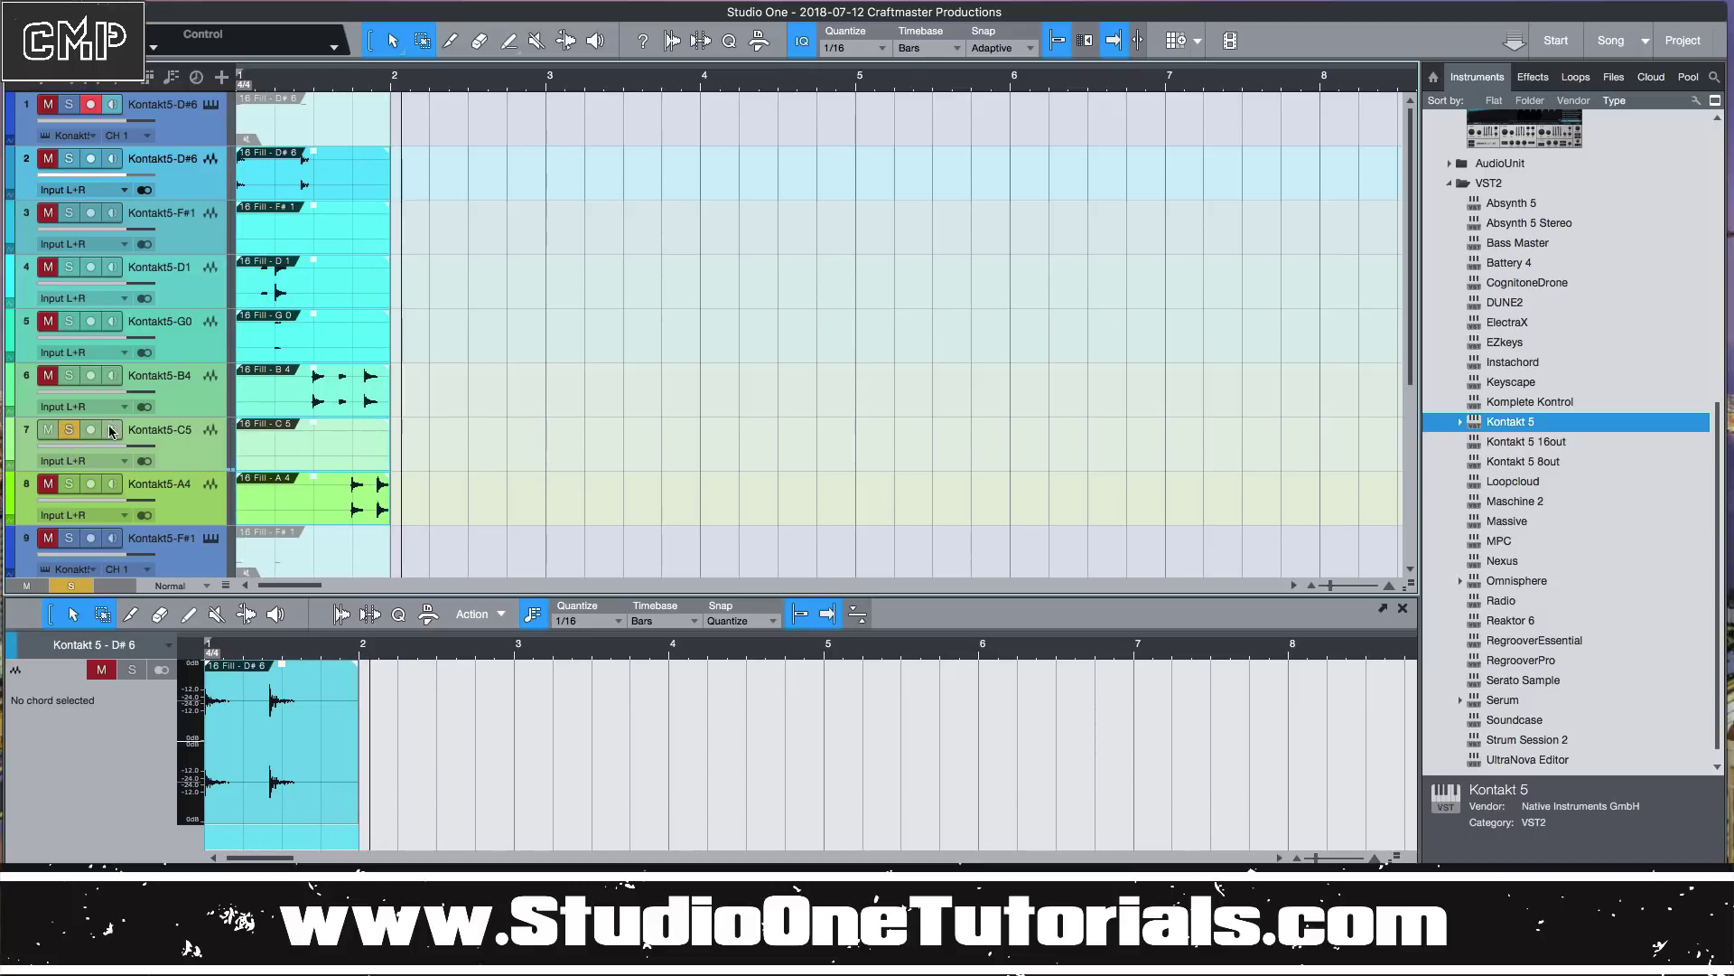
click(69, 429)
scroll(271, 425, down, 5)
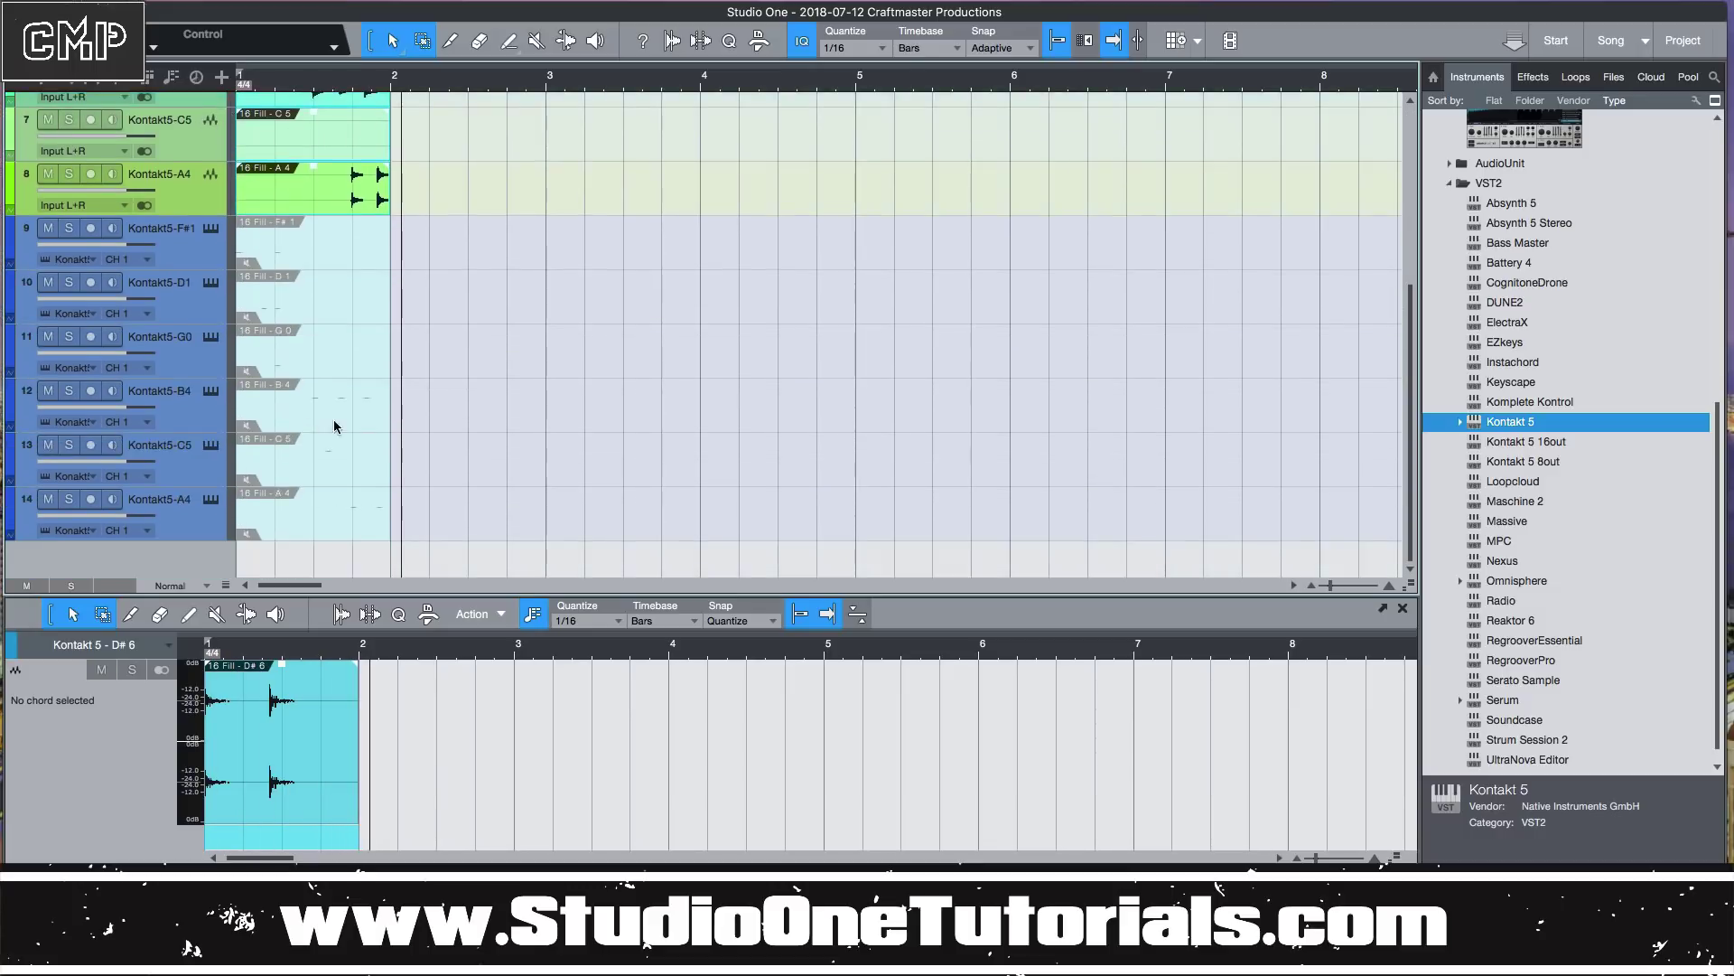
scroll(333, 425, up, 5)
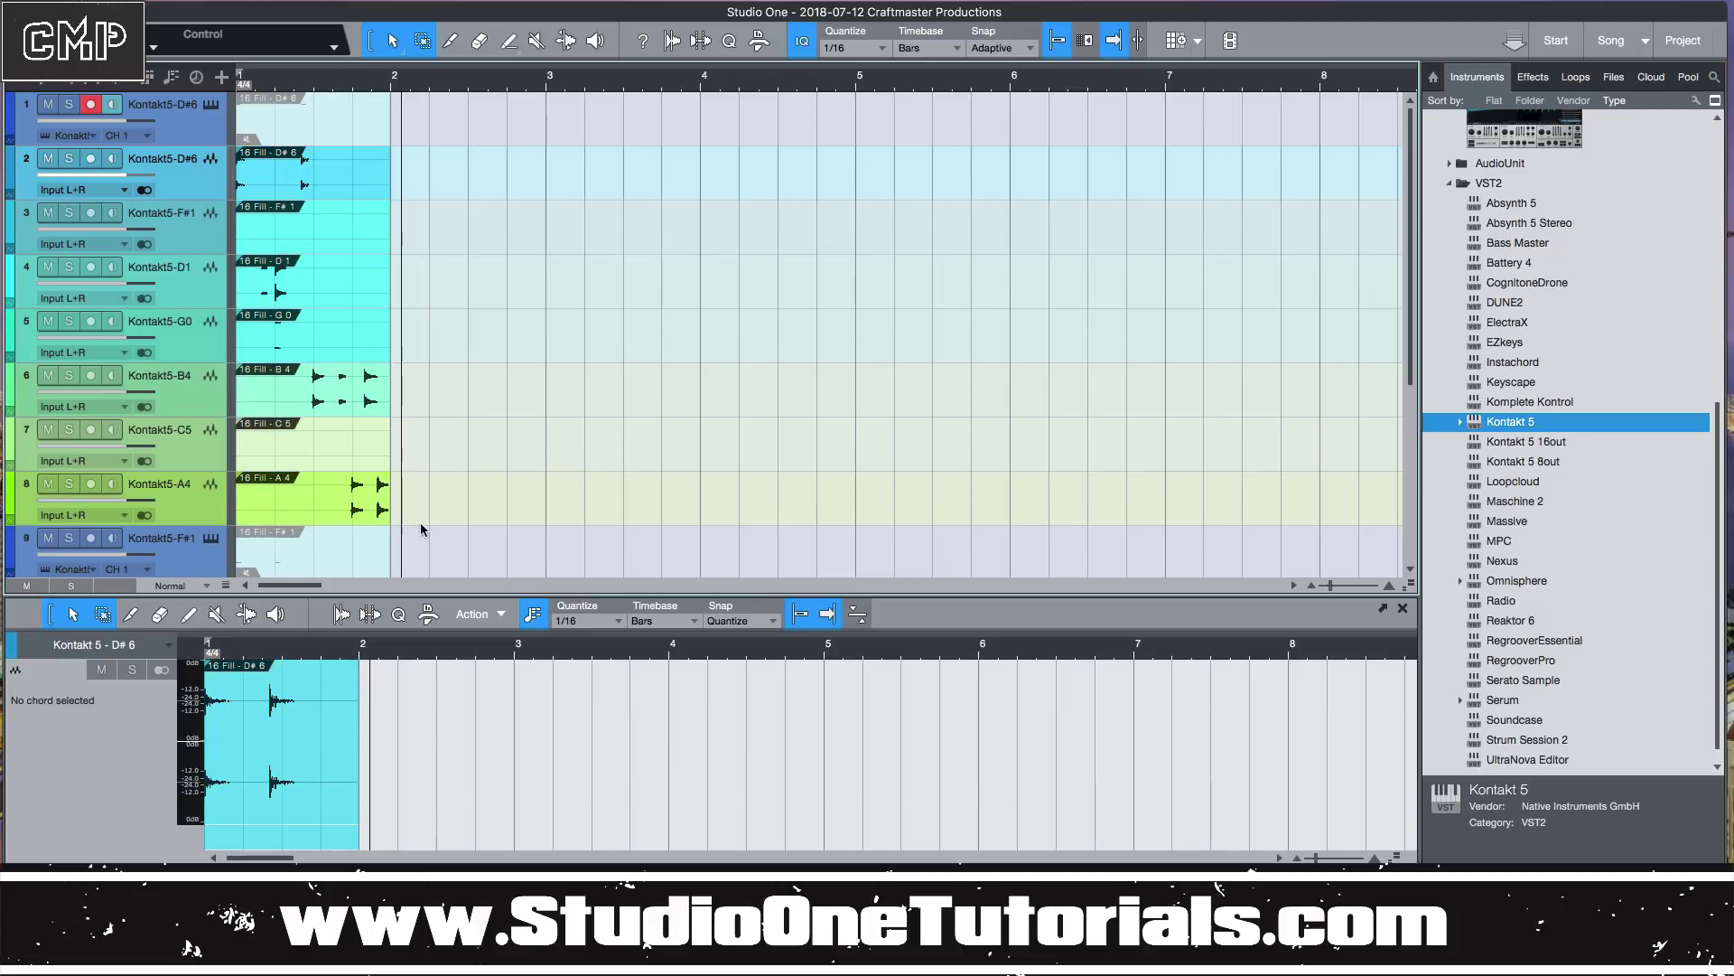
In the Console, set D#6 -1.7, F#1 -7.0, D1 -18.0, C5 -6.7, A4 -5.0 dB.
key(F3)
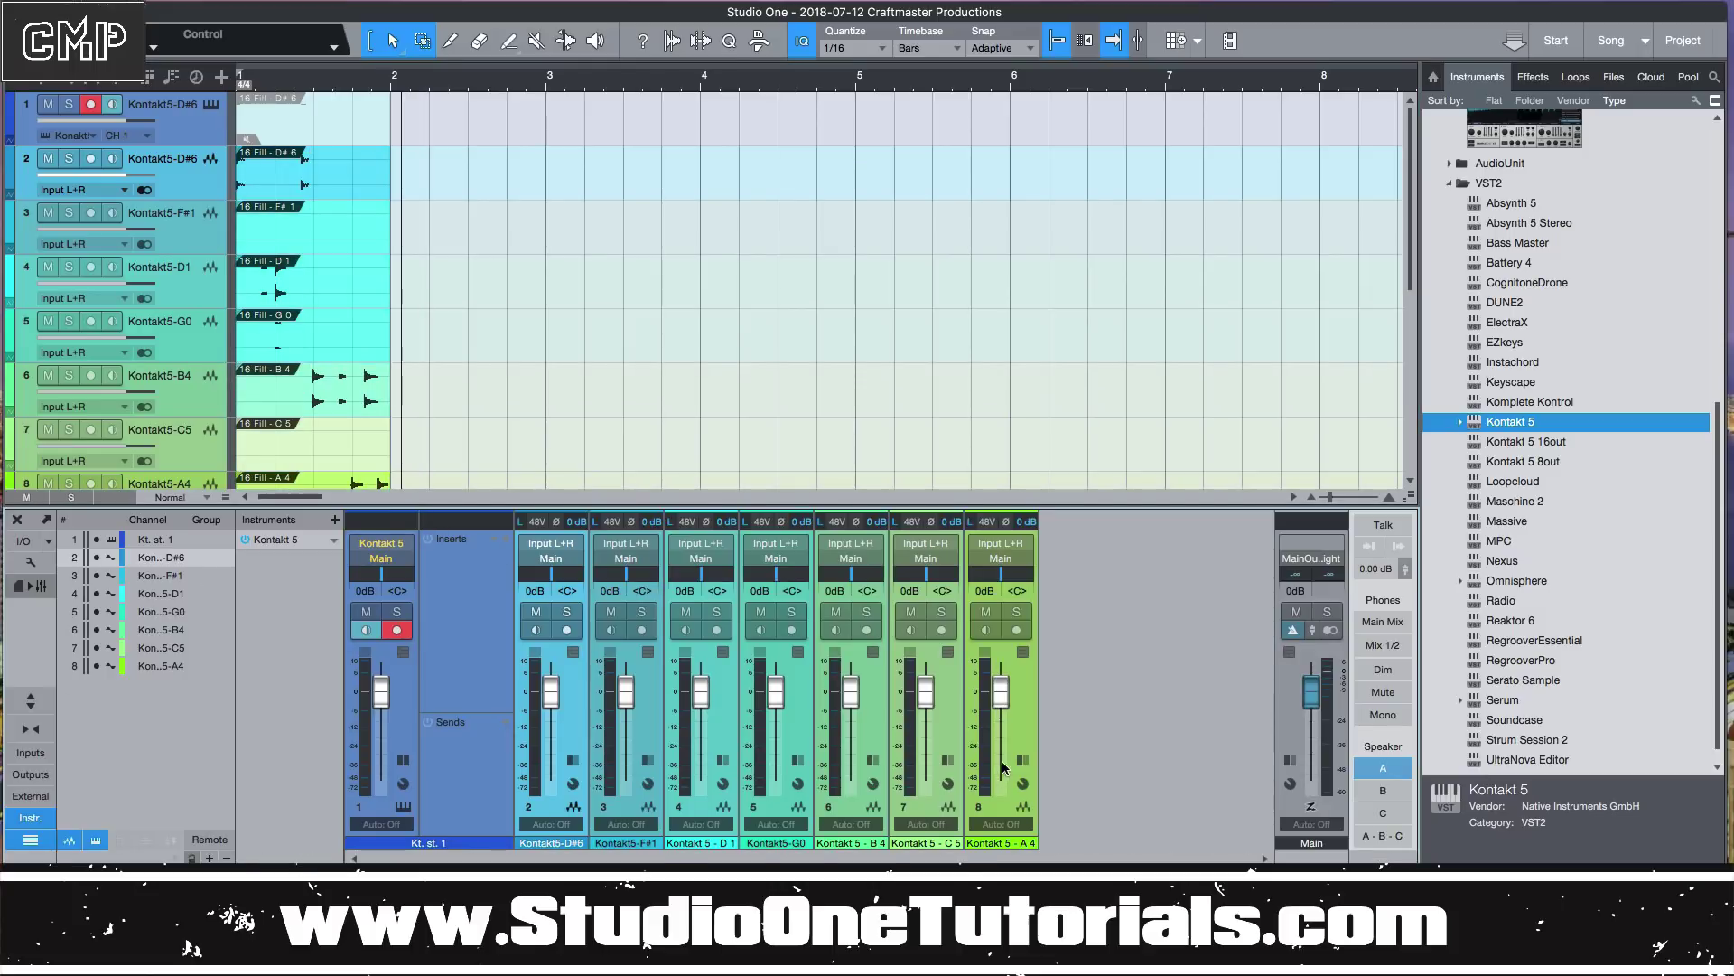
drag(1000, 693, 925, 710)
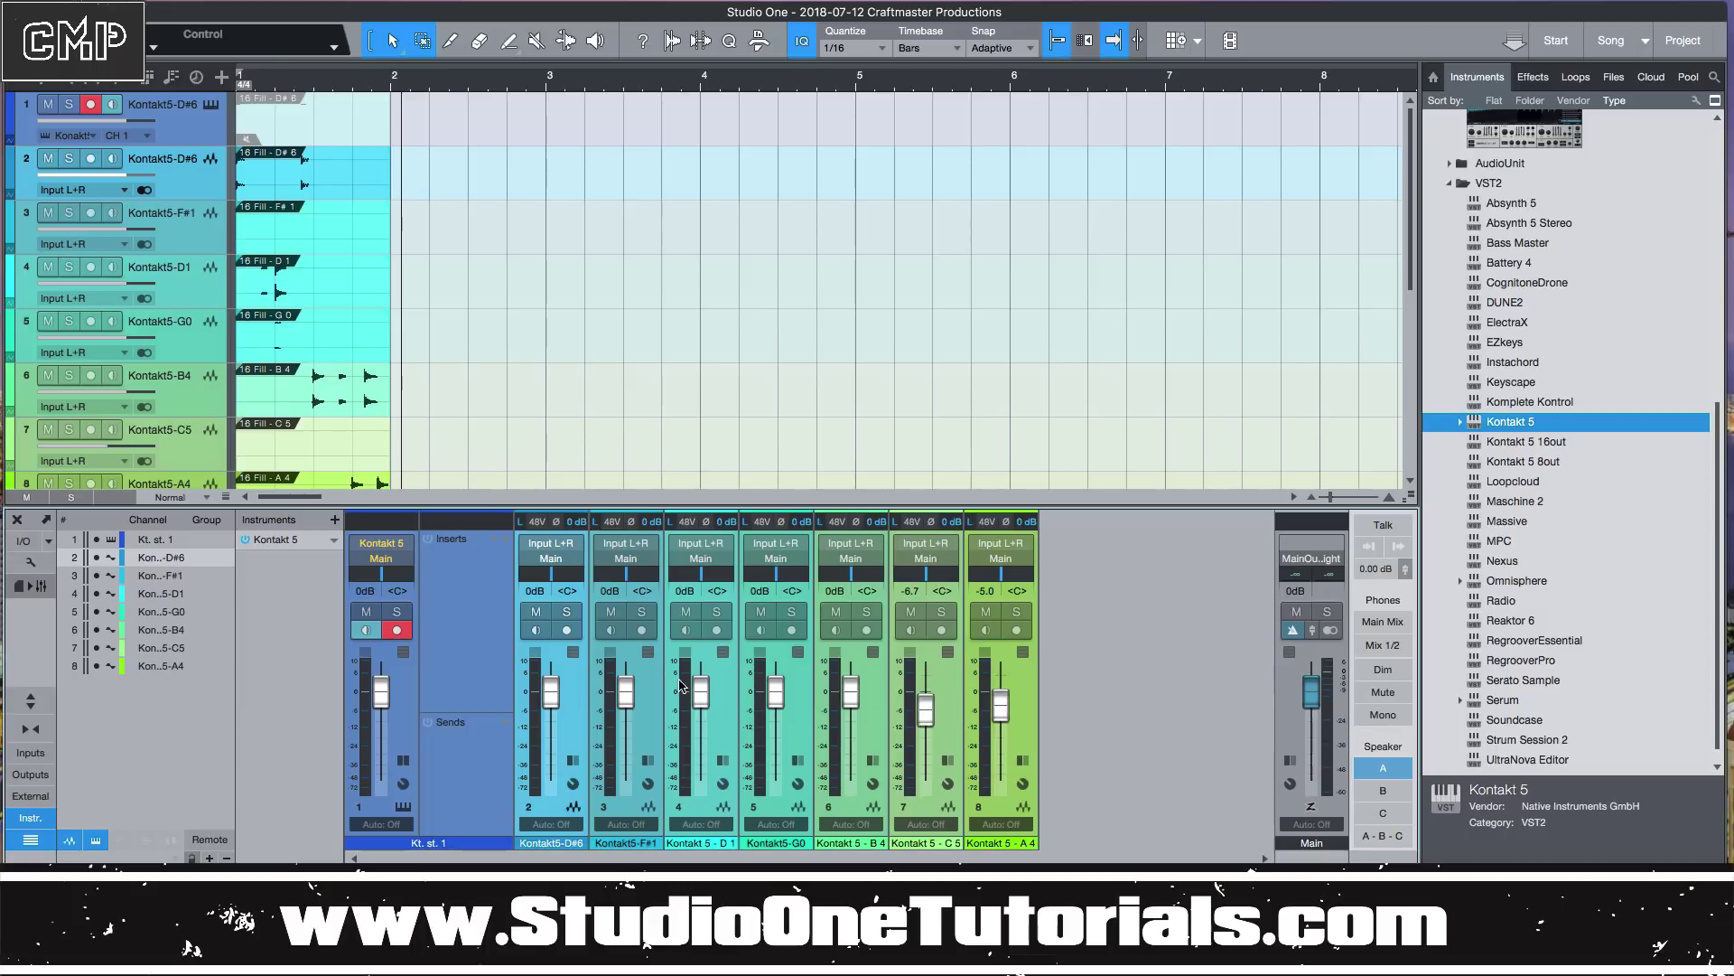
drag(700, 692, 552, 696)
scroll(581, 470, down, 2)
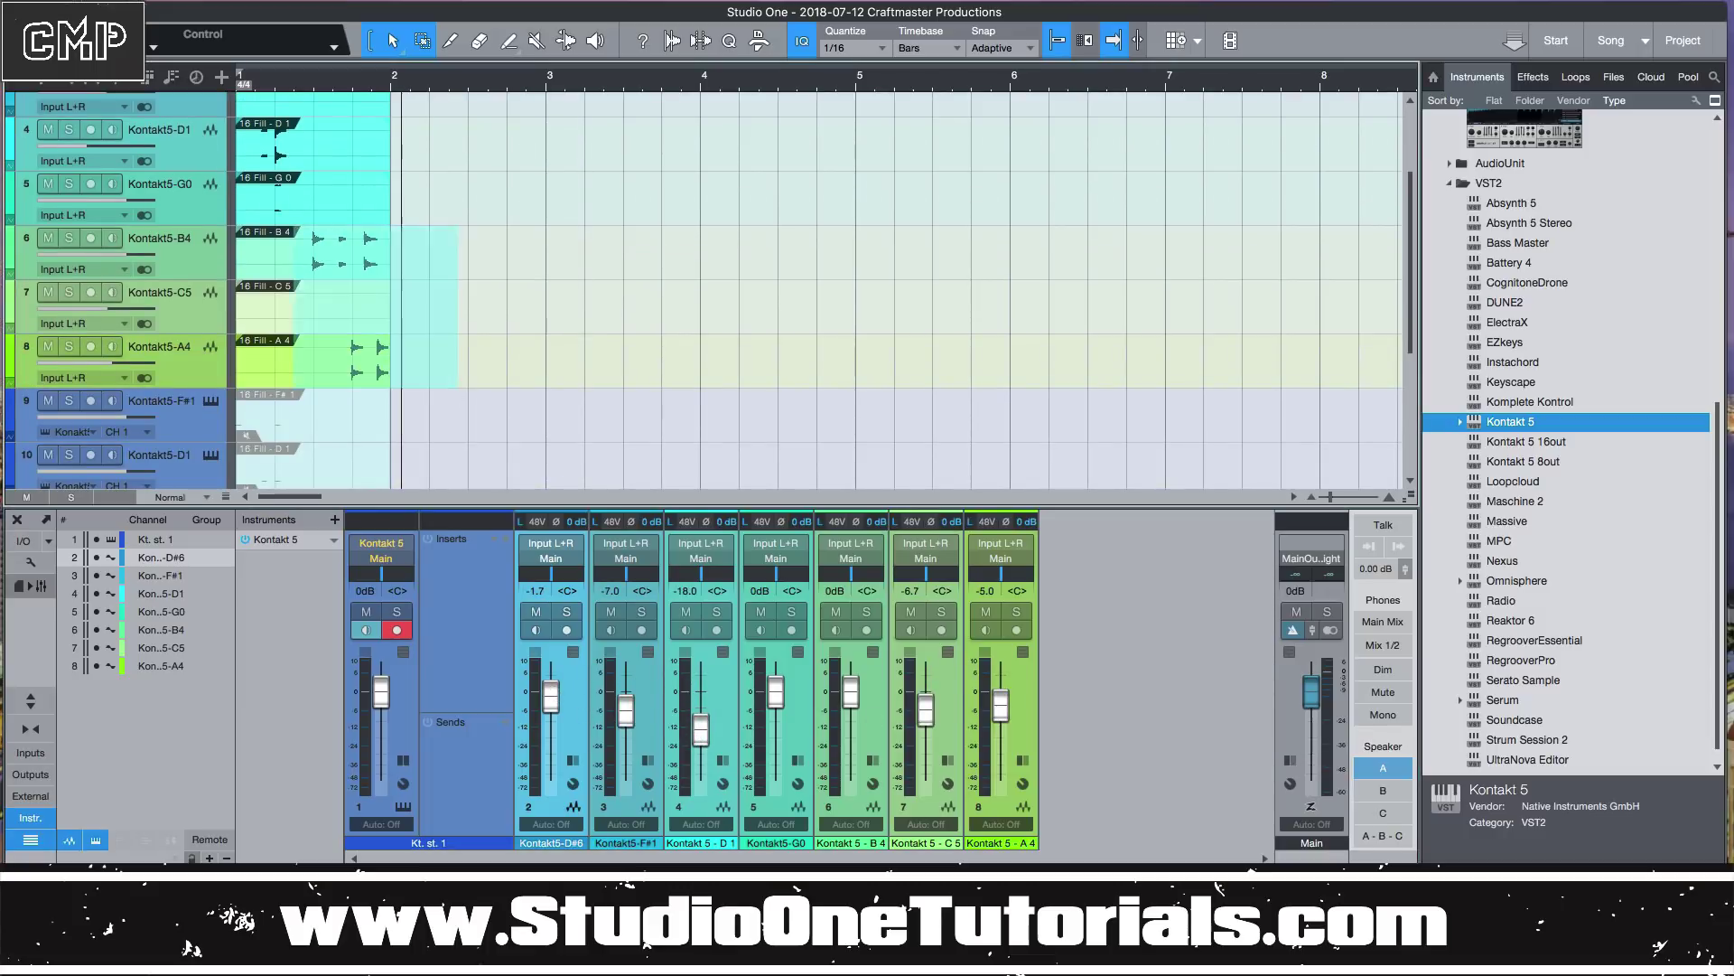
scroll(233, 176, up, 3)
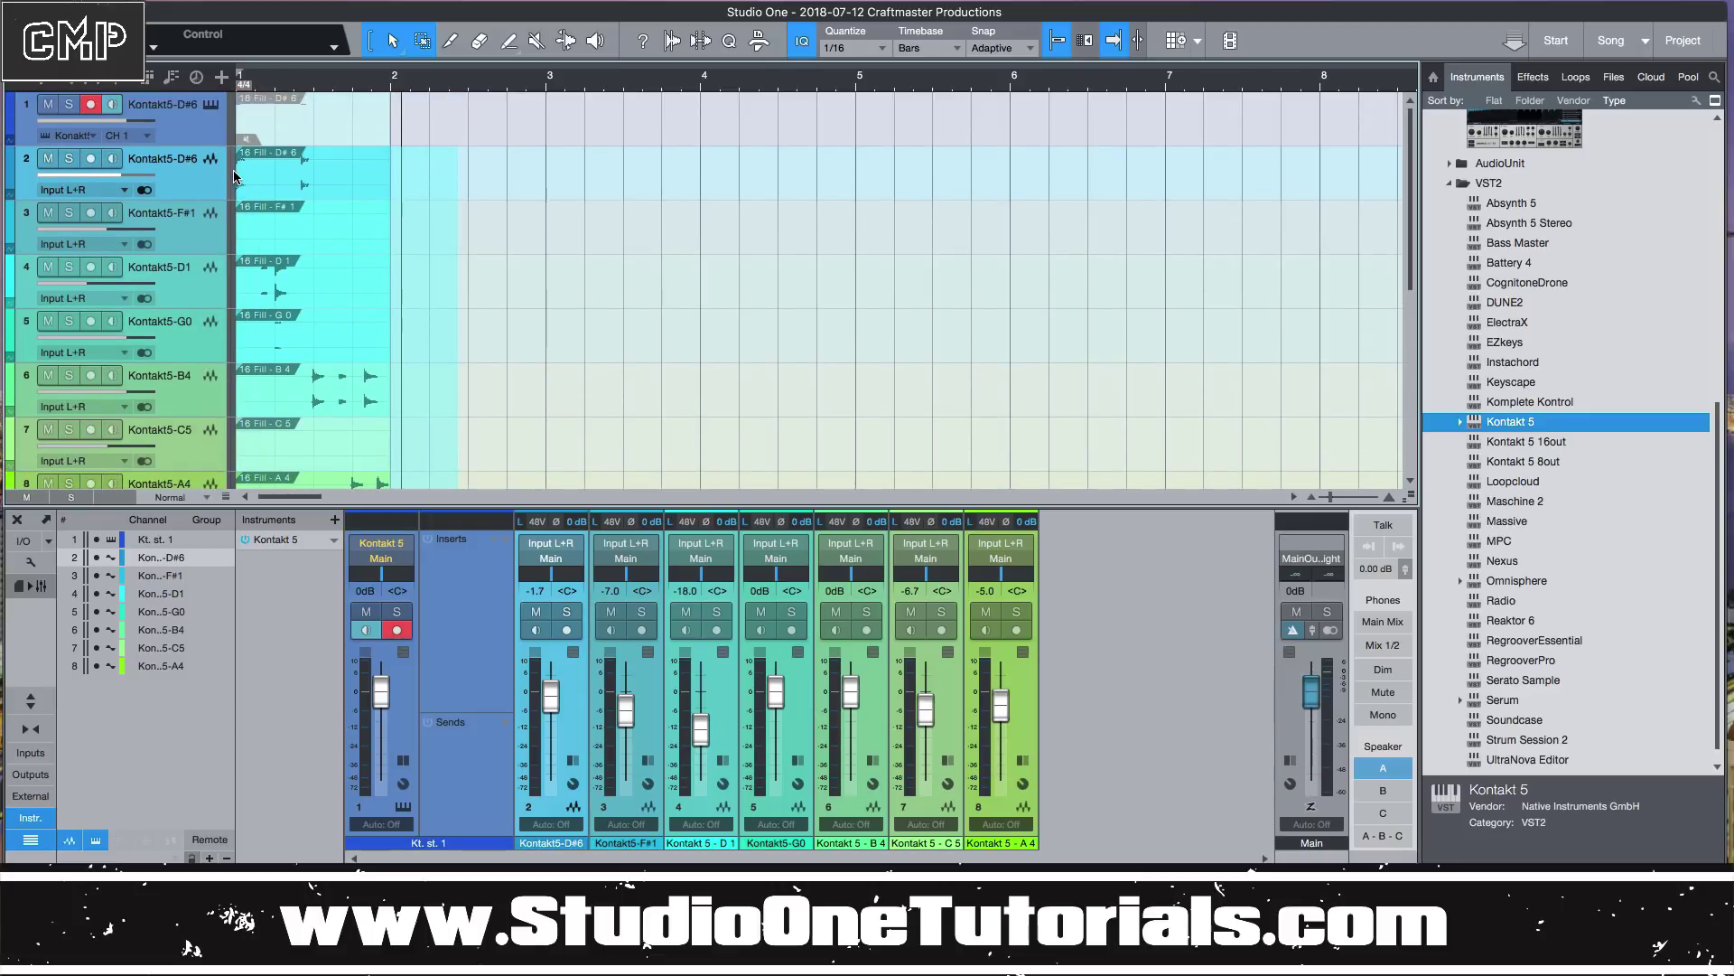
click(238, 177)
Mix down the selected audio events to a new Mixdown track and move it to about bar 3.4.
right_click(343, 186)
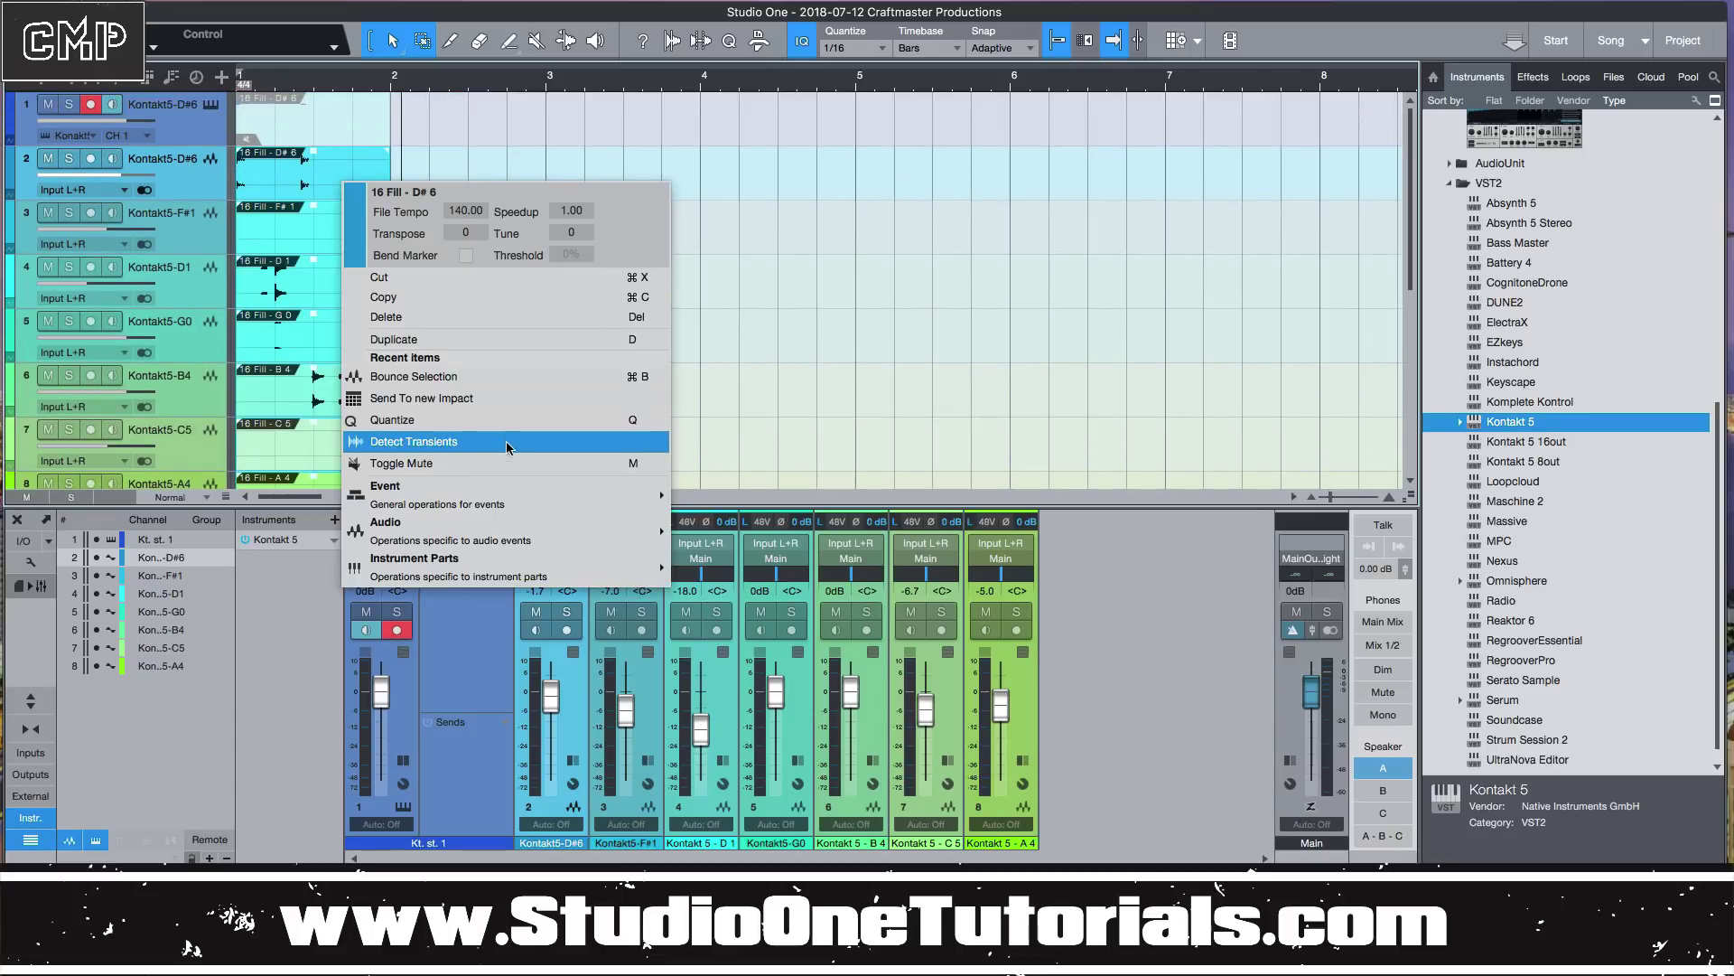
mouse_move(544, 529)
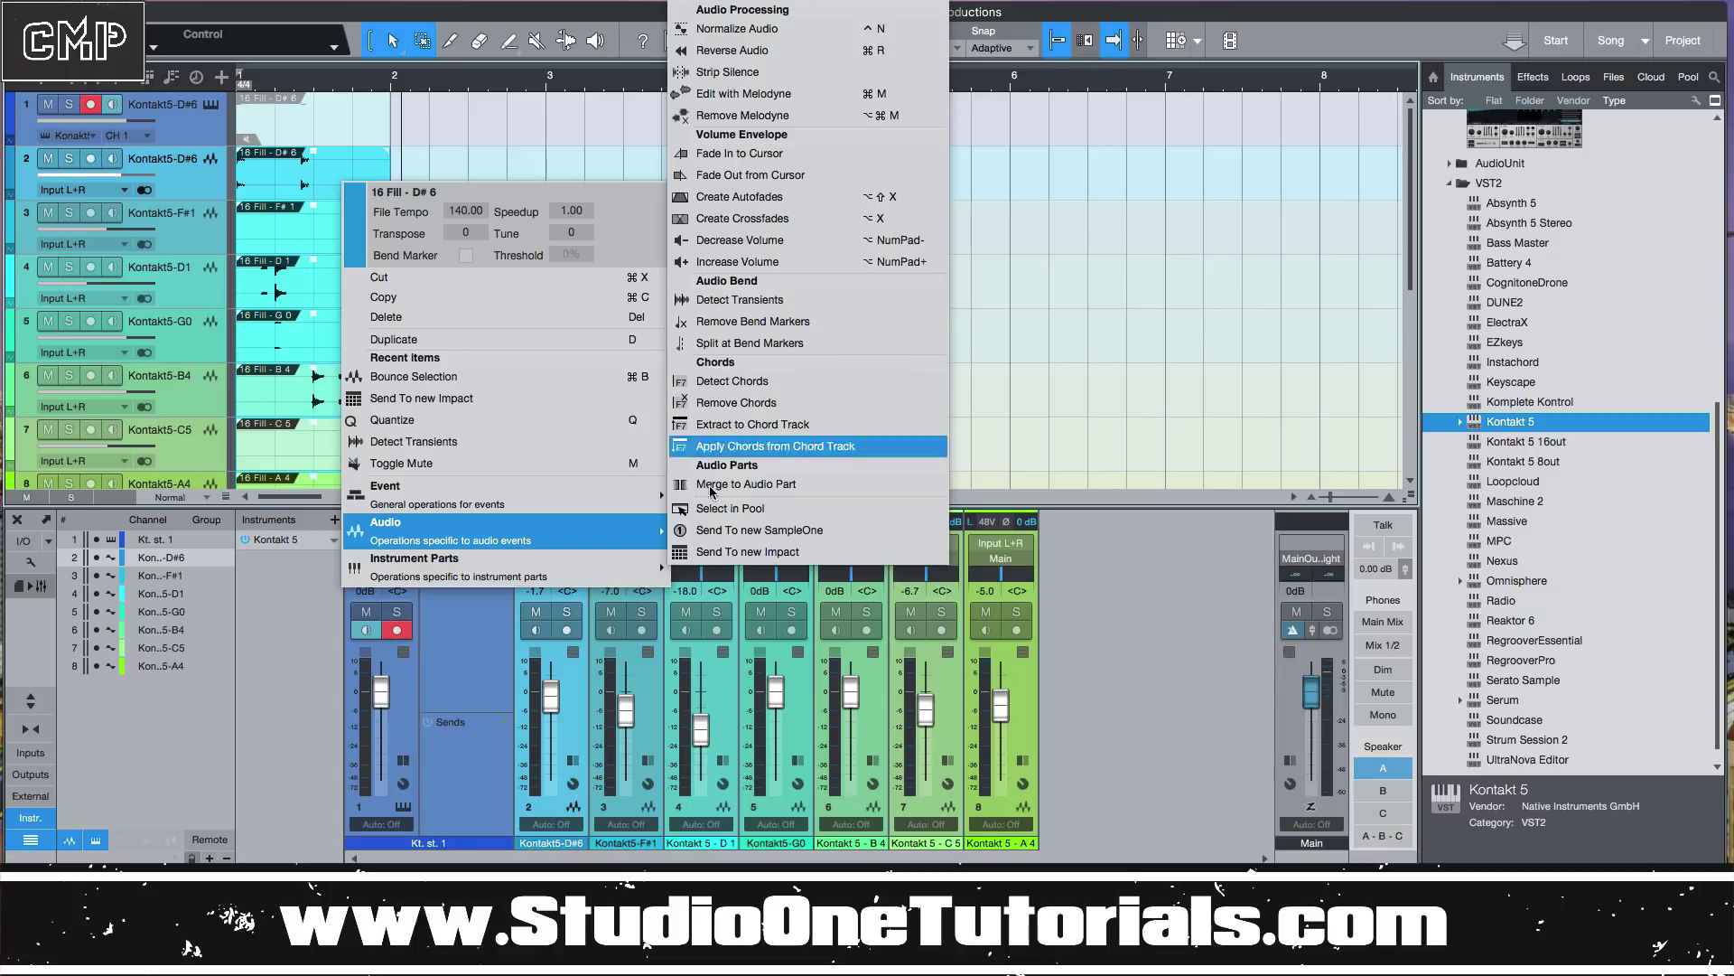
mouse_move(605, 507)
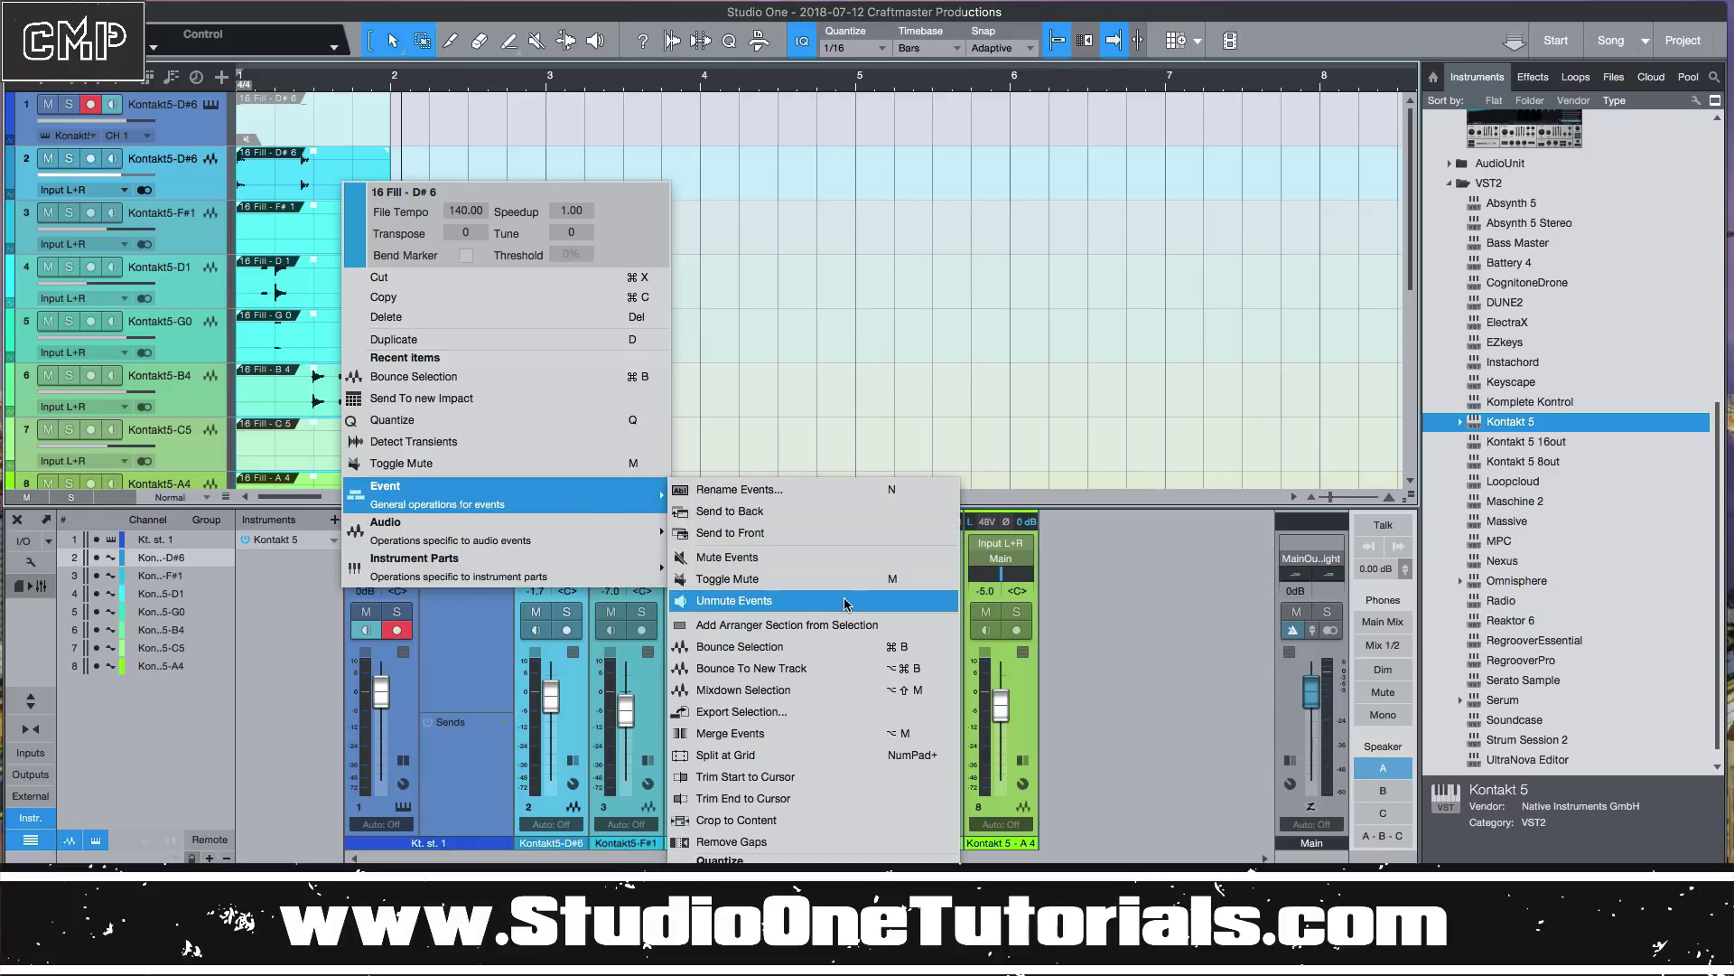
click(814, 692)
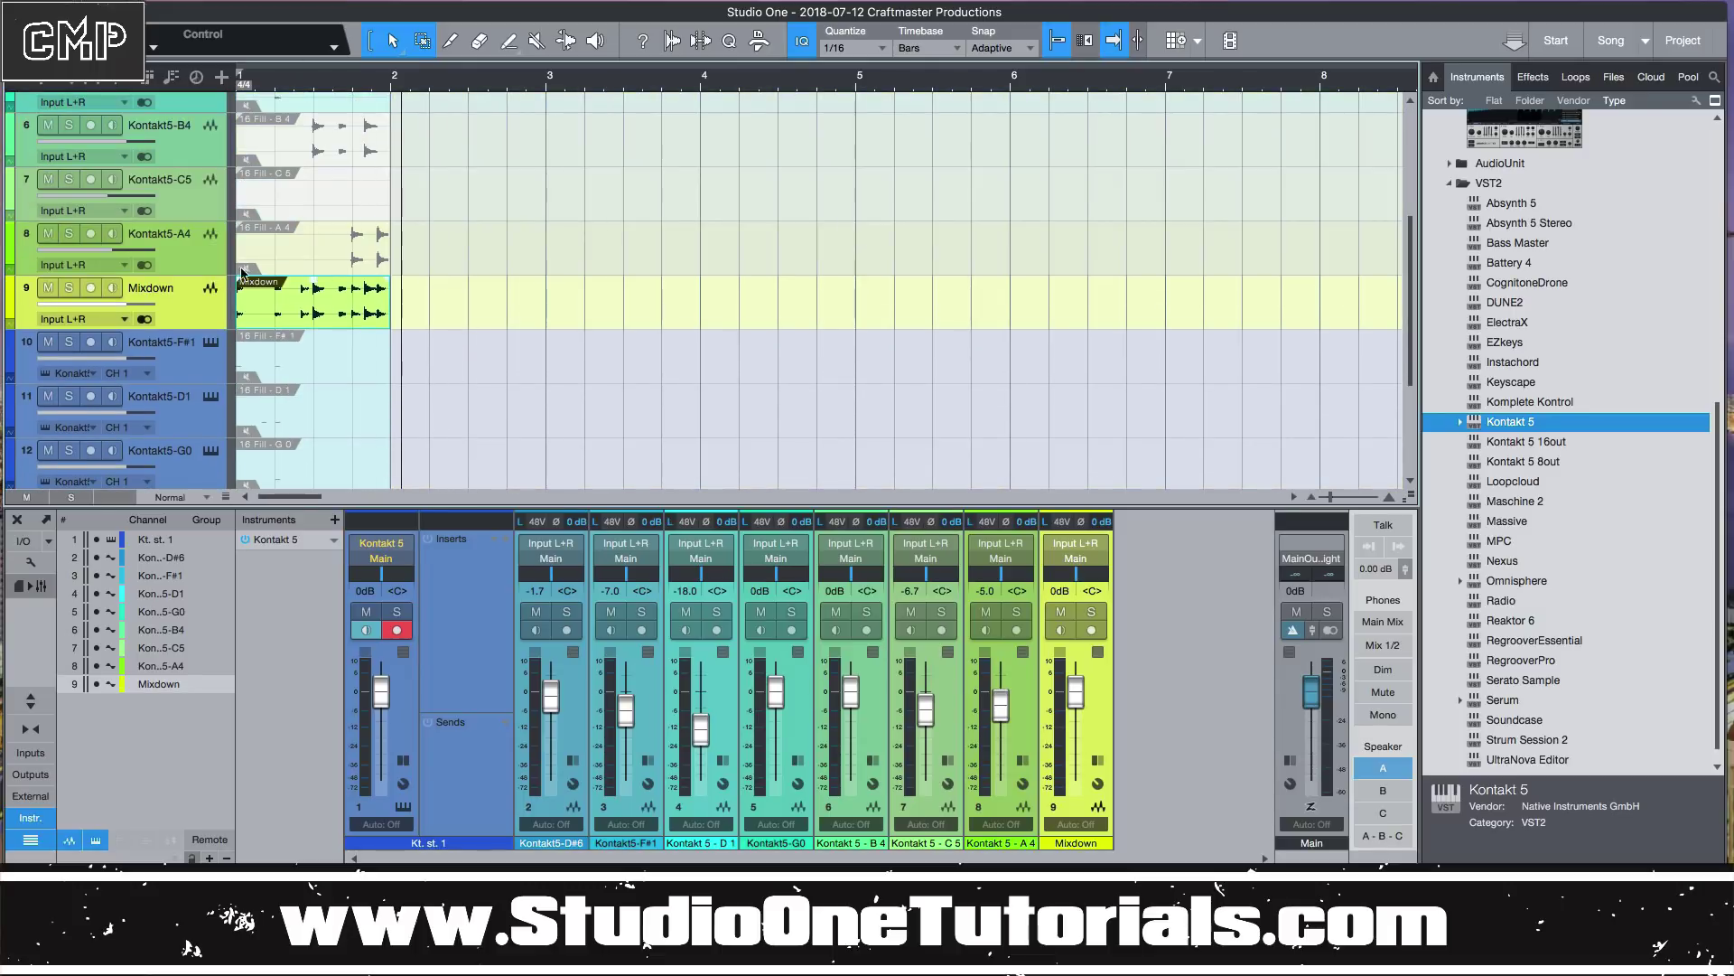
drag(287, 318, 664, 318)
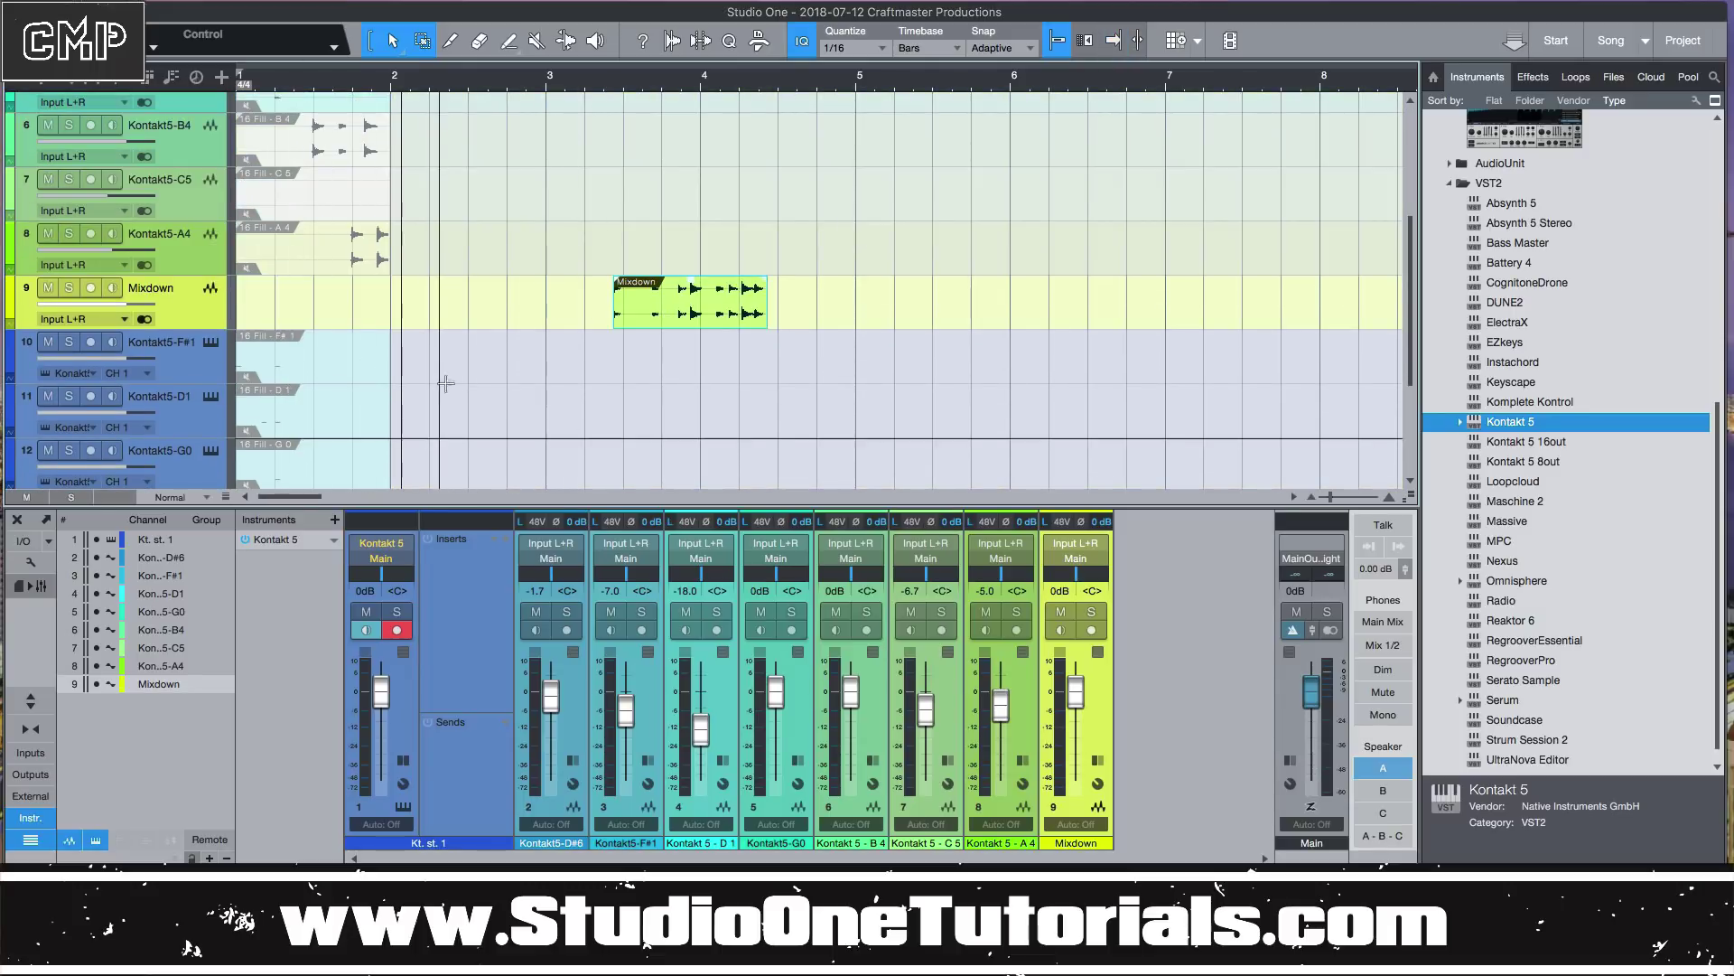
scroll(446, 383, down, 5)
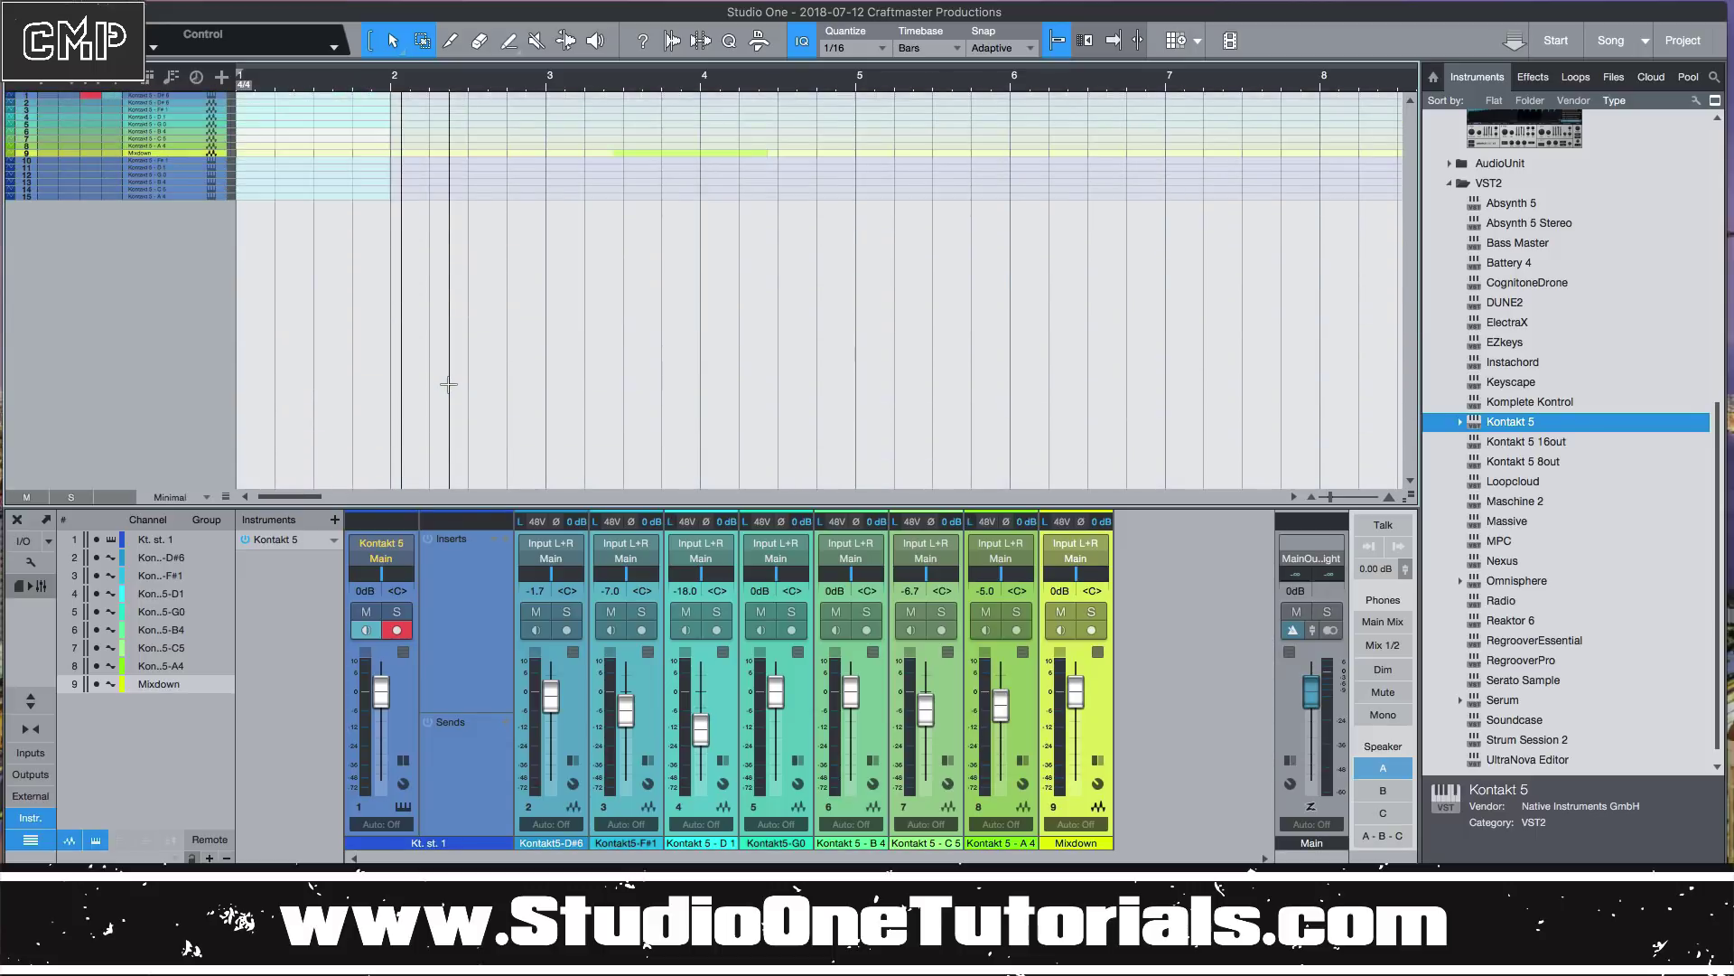
Remove tracks 10–15 along with their instruments.
scroll(448, 383, up, 1)
click(181, 294)
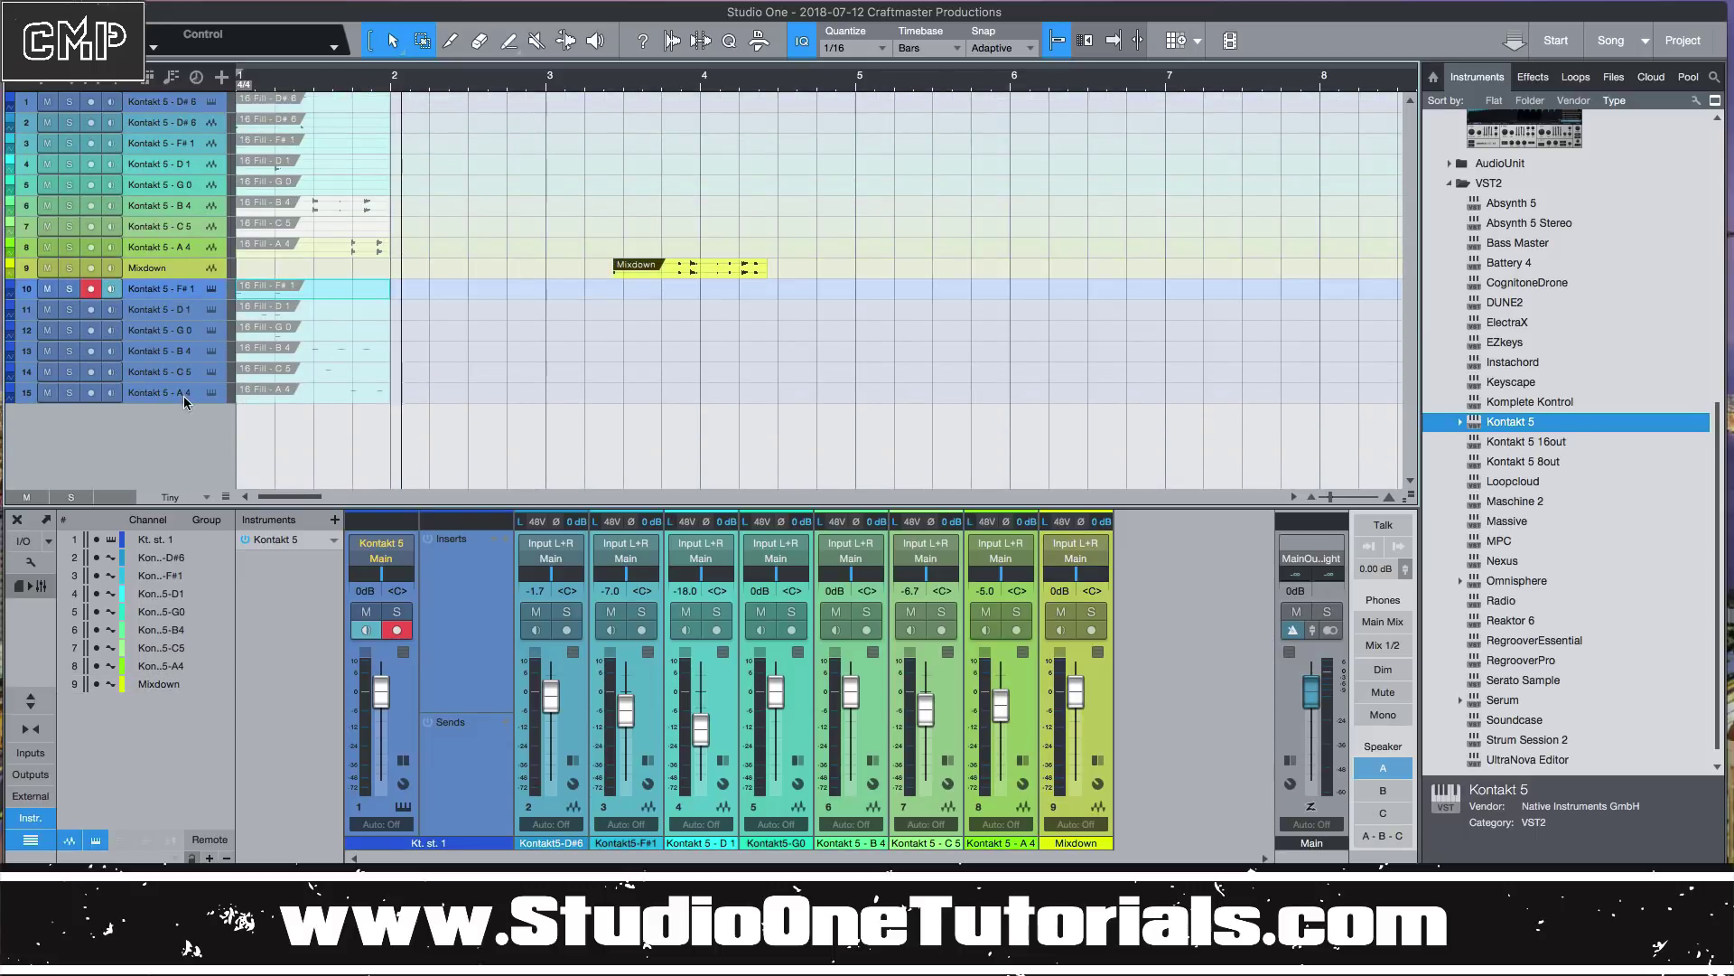
shift+click(185, 393)
right_click(184, 393)
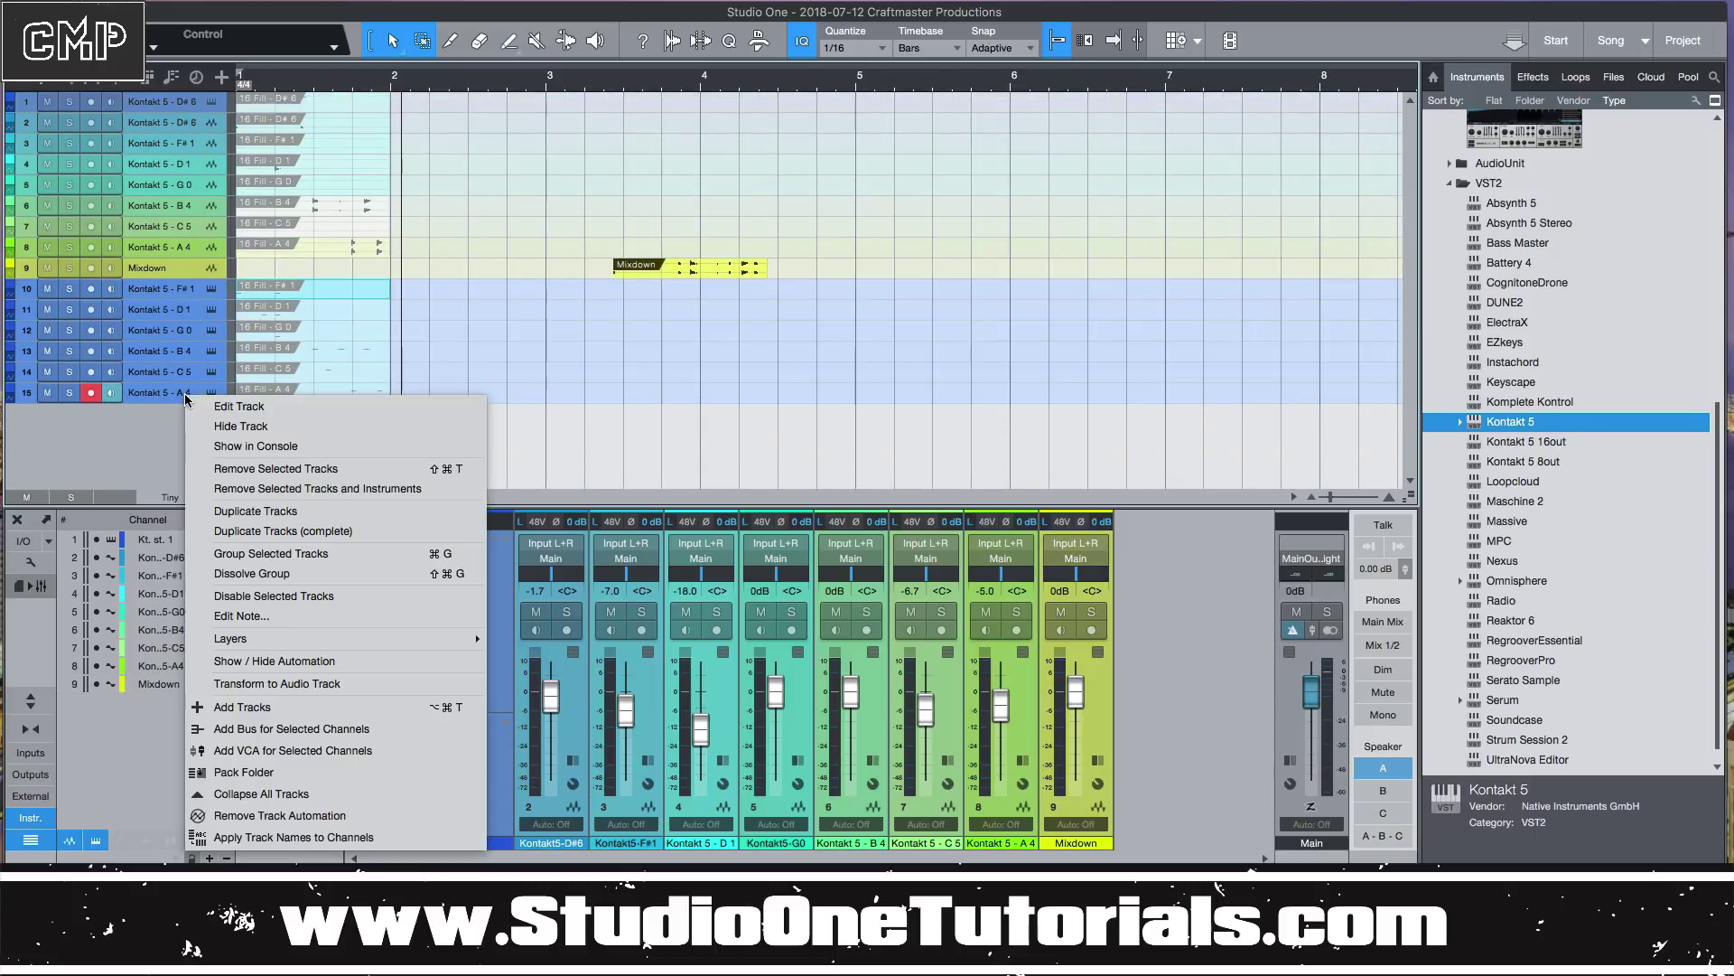
click(298, 488)
Remove tracks 1–8 along with their instruments.
click(193, 247)
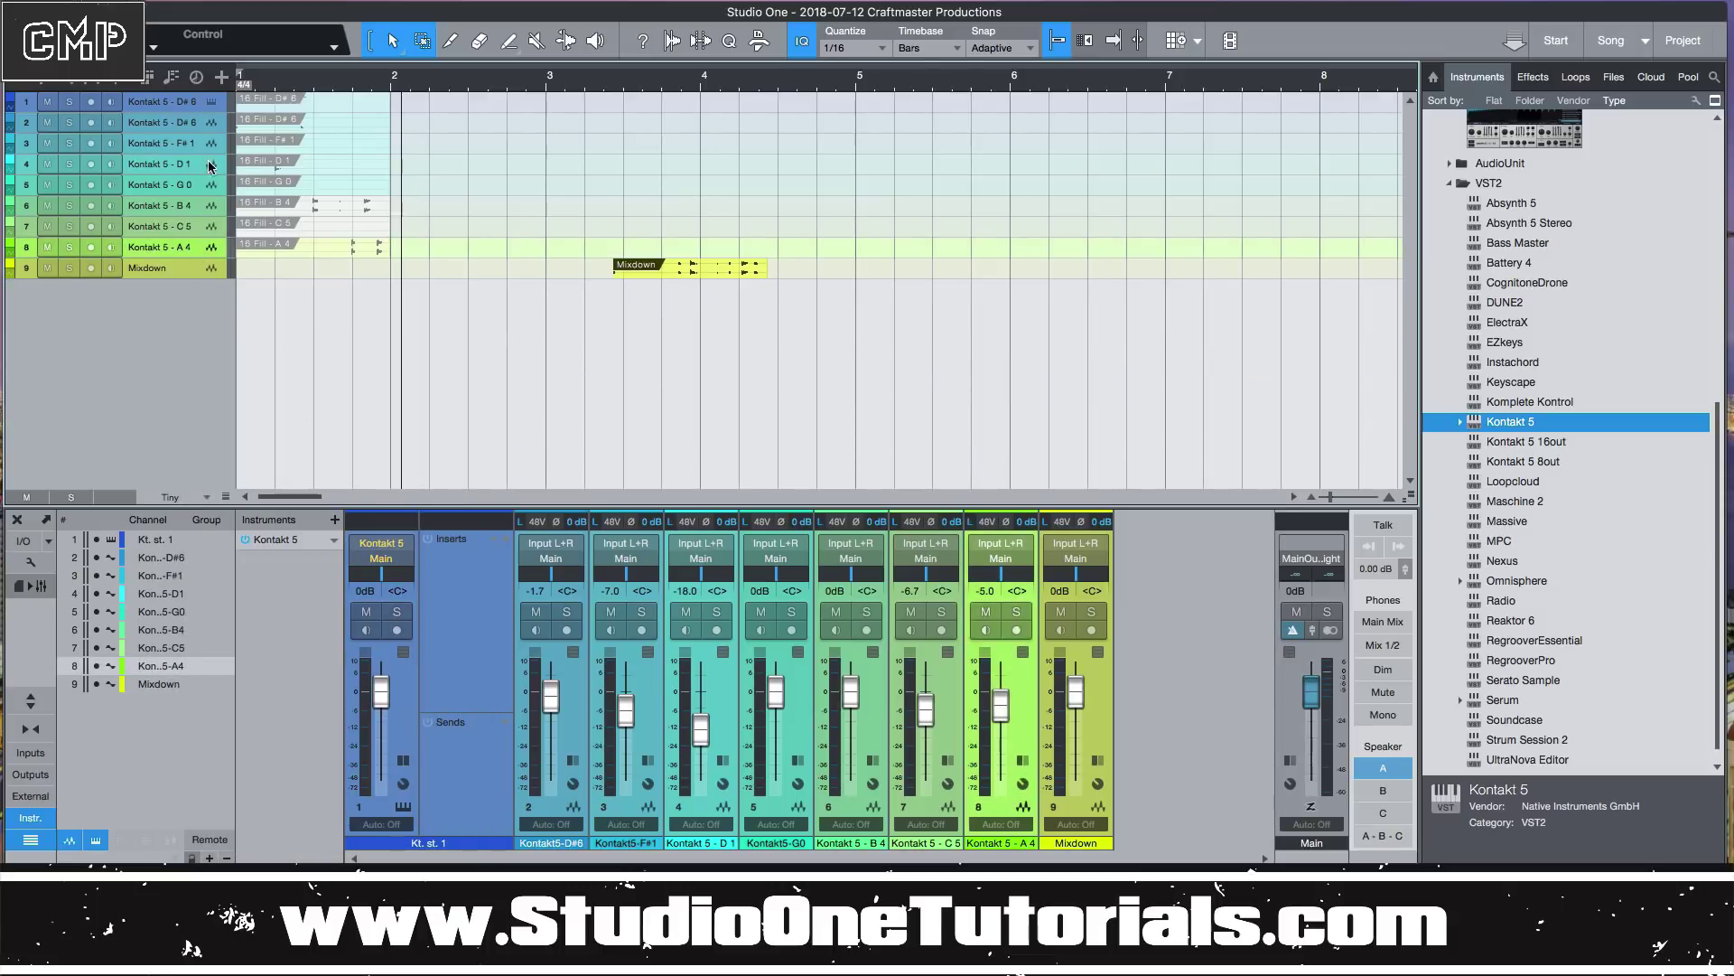
shift+click(187, 96)
right_click(187, 96)
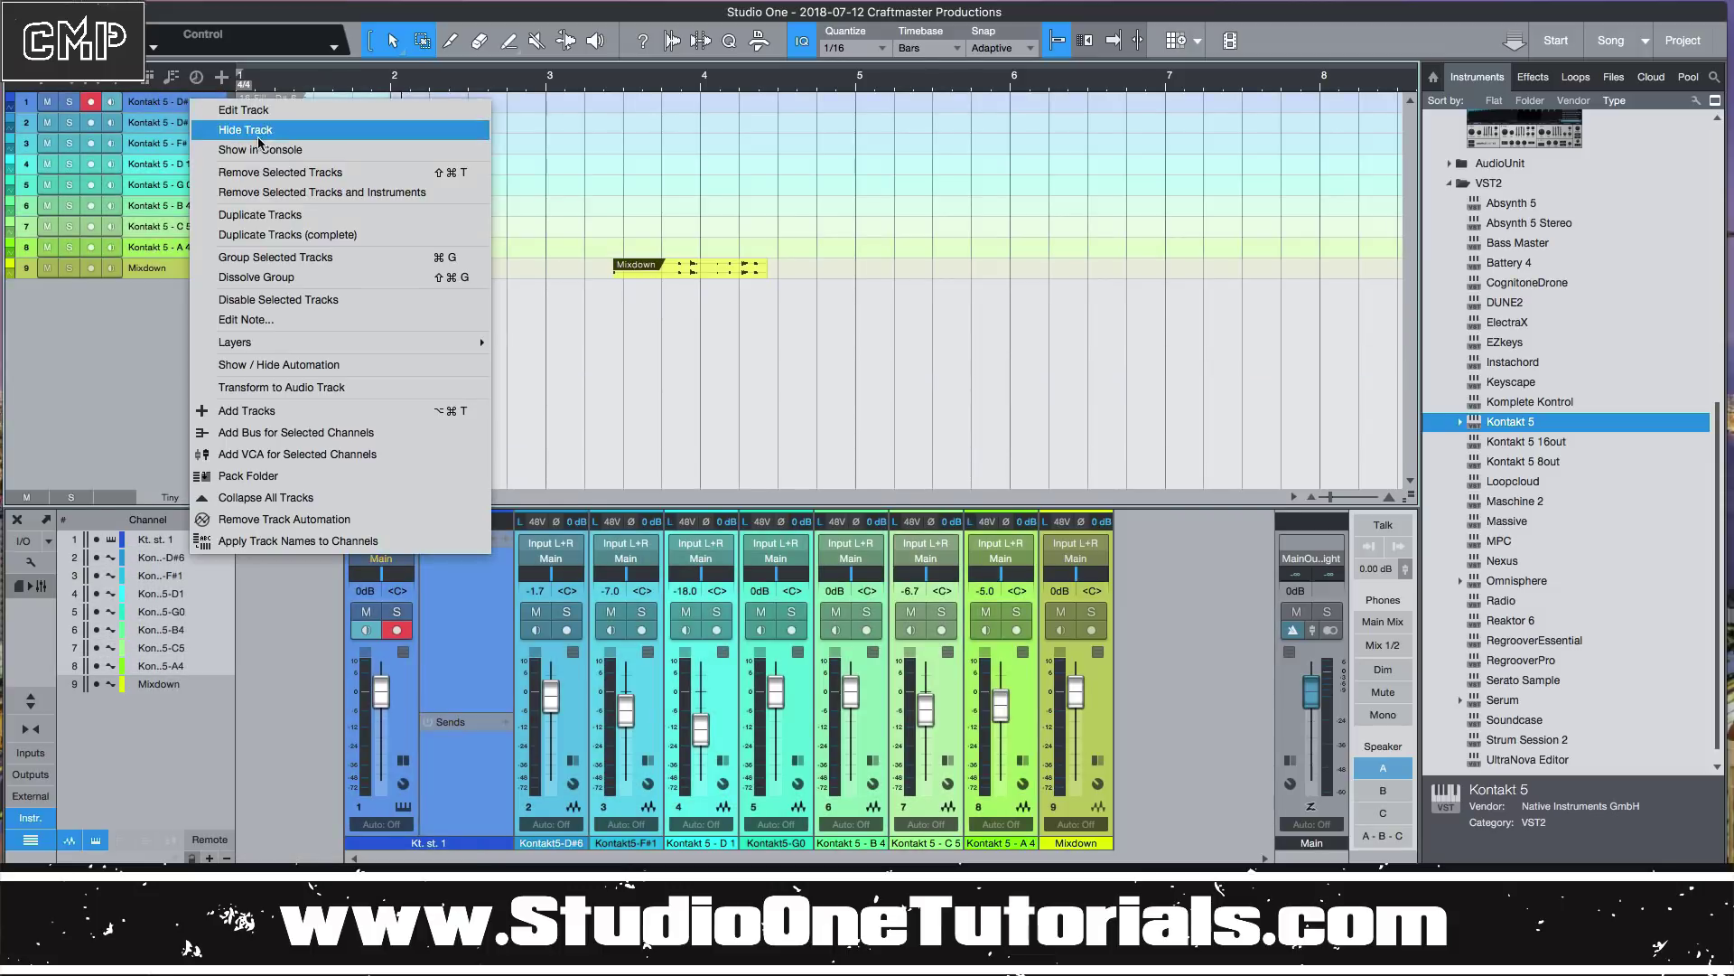
click(299, 191)
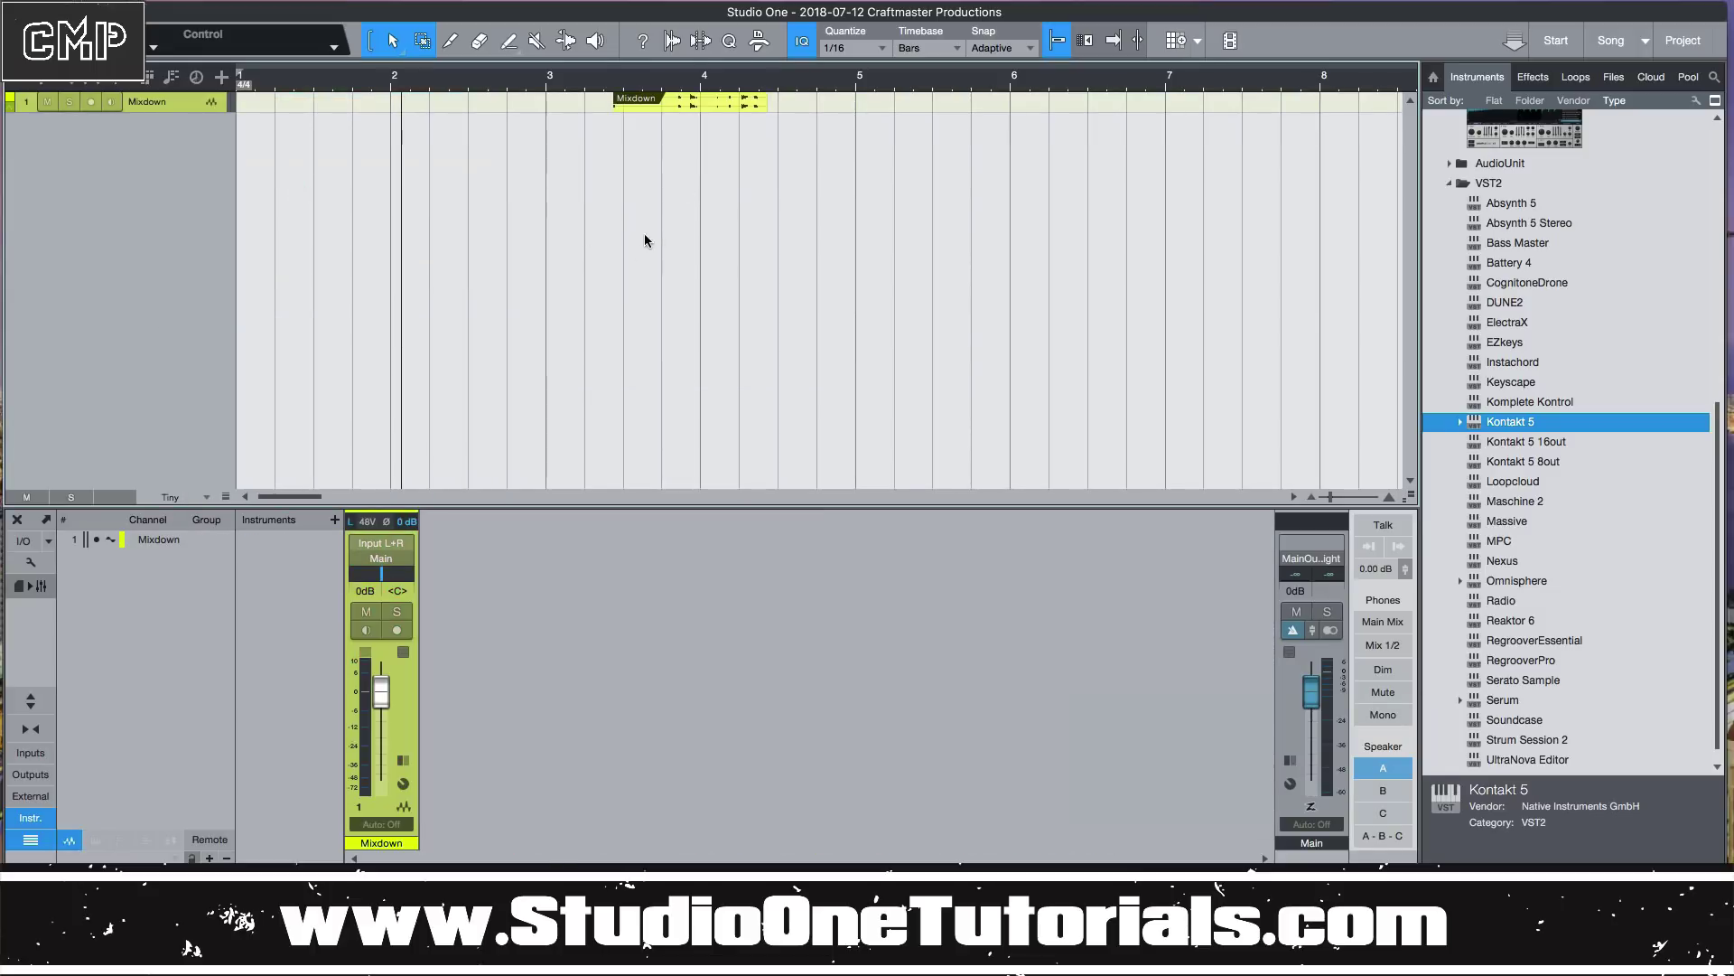
Scroll the arrangement to view the Mixdown track's drum-fill waveform.
scroll(746, 260, up, 4)
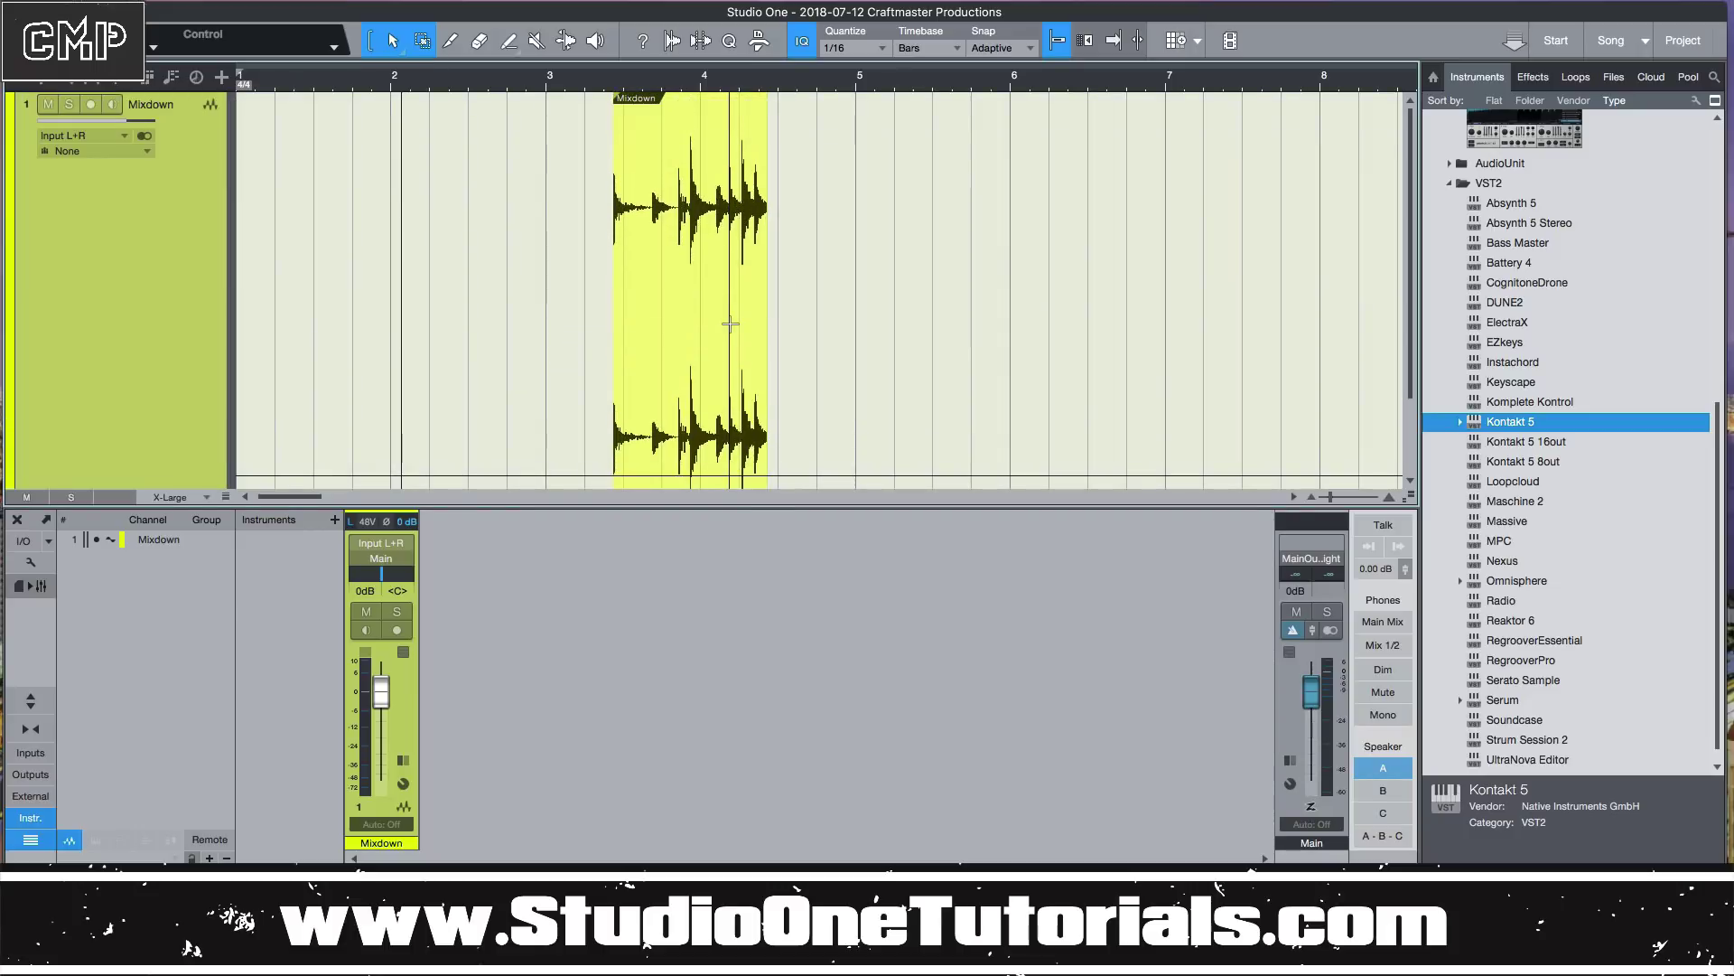
scroll(730, 324, down, 2)
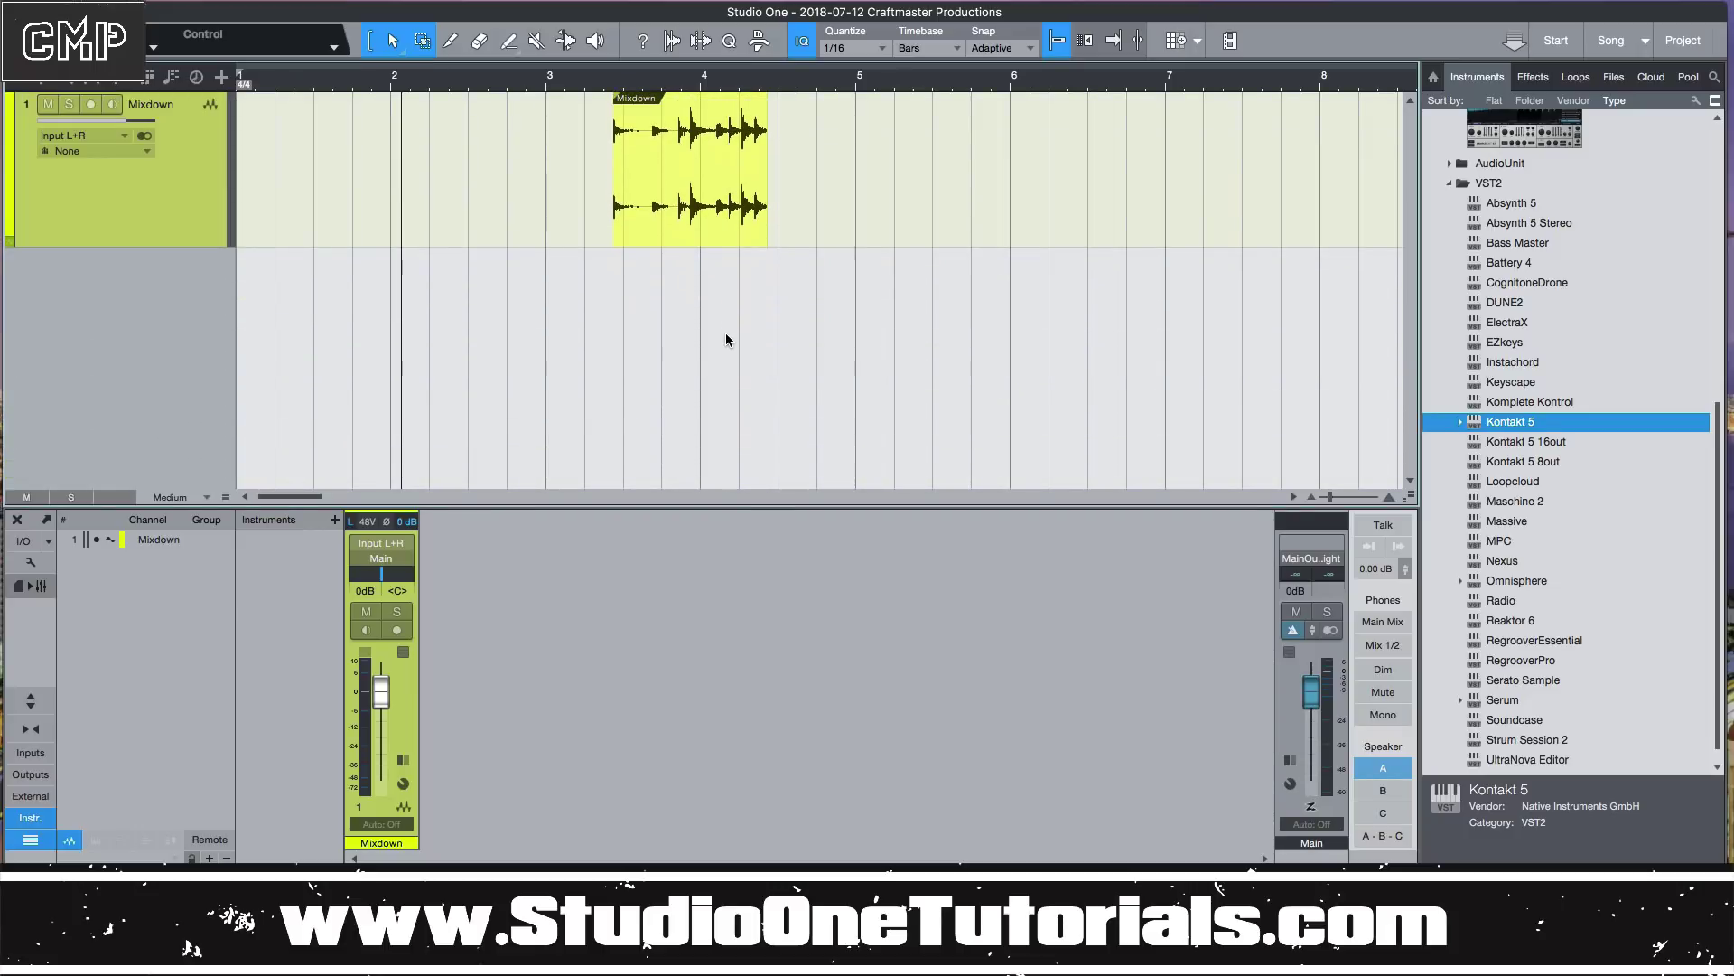